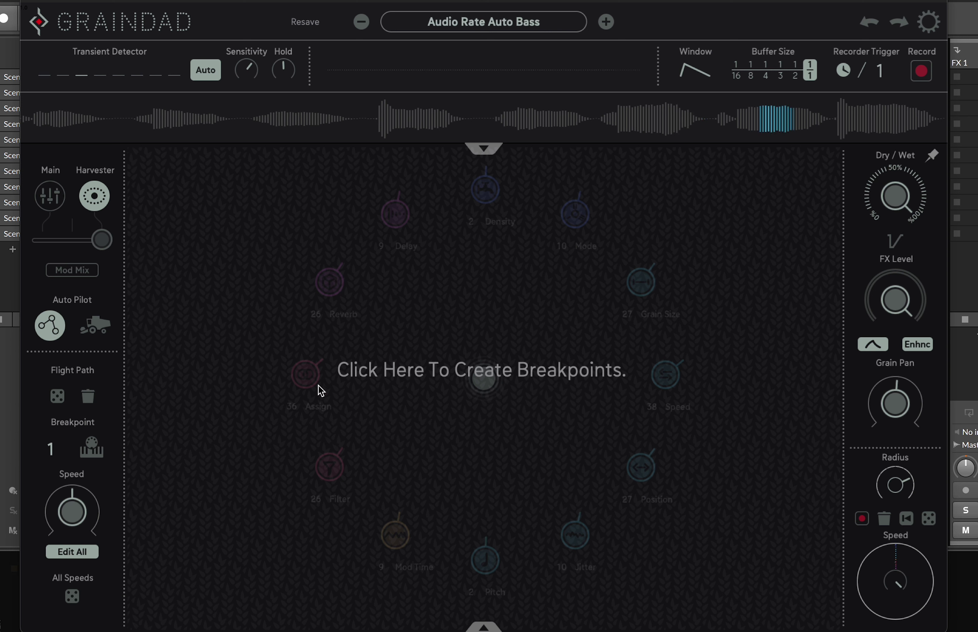
- Create a closed flight path of six breakpoints around the Harvester ball and start the Auto Pilot
left_click(287, 431)
left_click(425, 324)
left_click(601, 383)
left_click(703, 505)
left_click(459, 547)
left_click(254, 530)
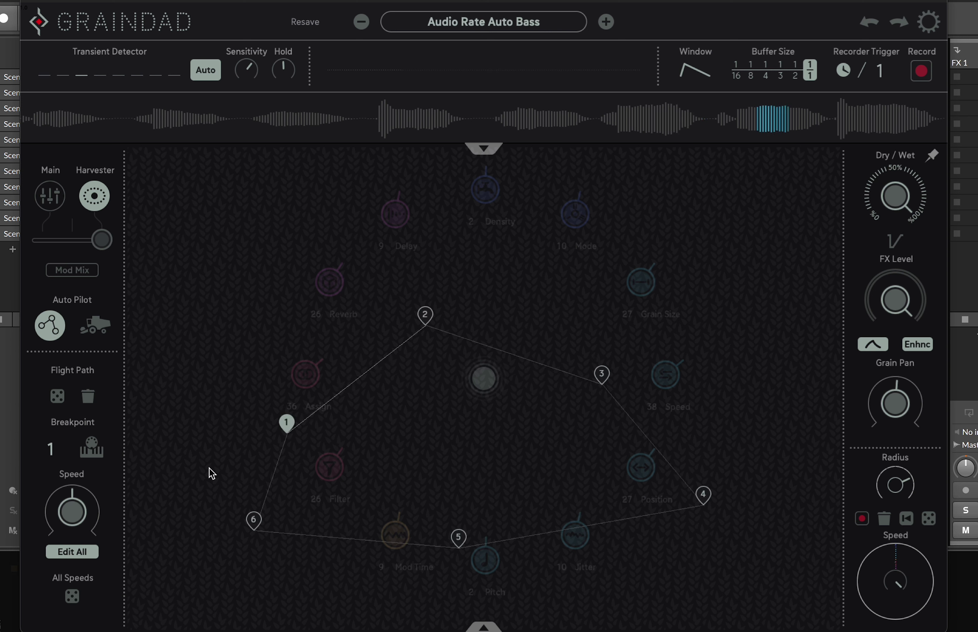
left_click(100, 317)
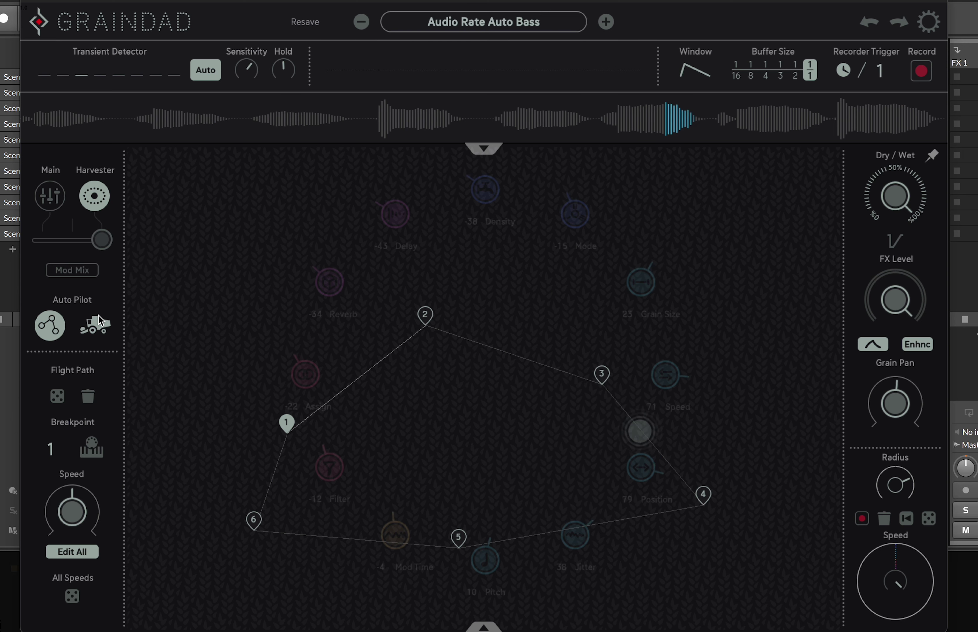
- Check the Harvester view outside flight path editing, delete the six-breakpoint flight path, and return to the Harvester view
left_click(54, 324)
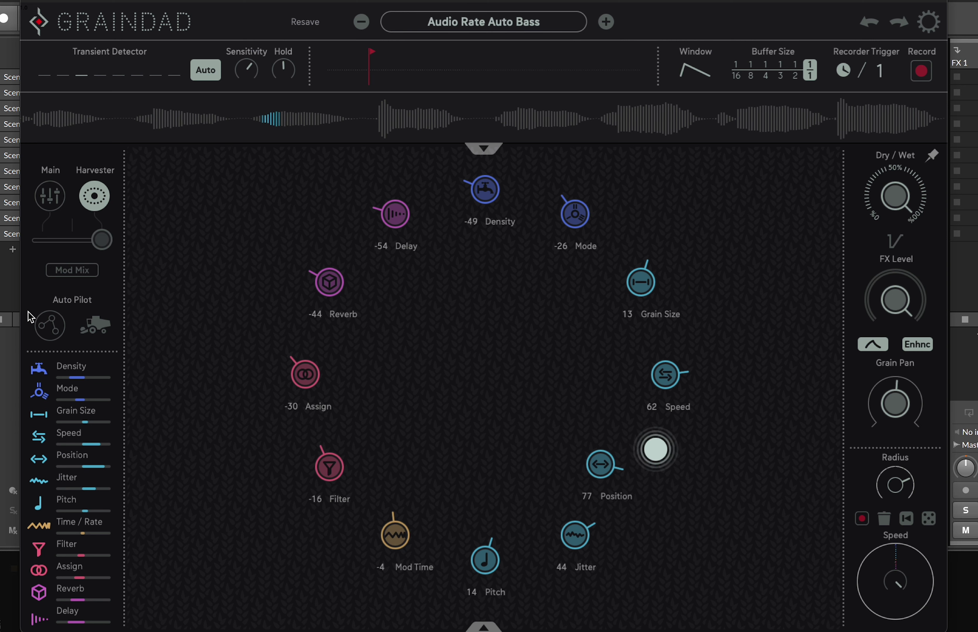
left_click(49, 325)
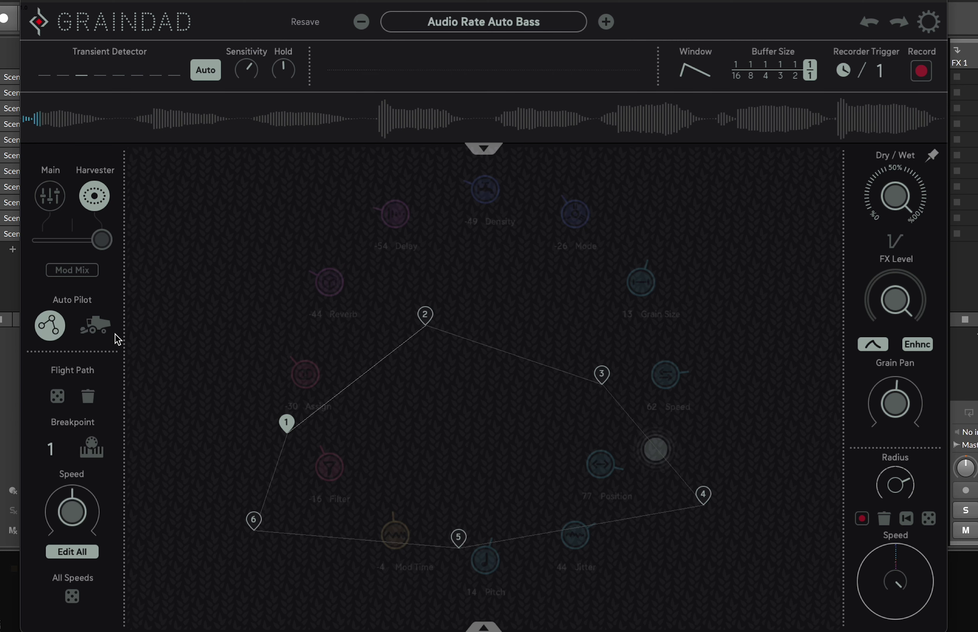
left_click(91, 397)
left_click(58, 333)
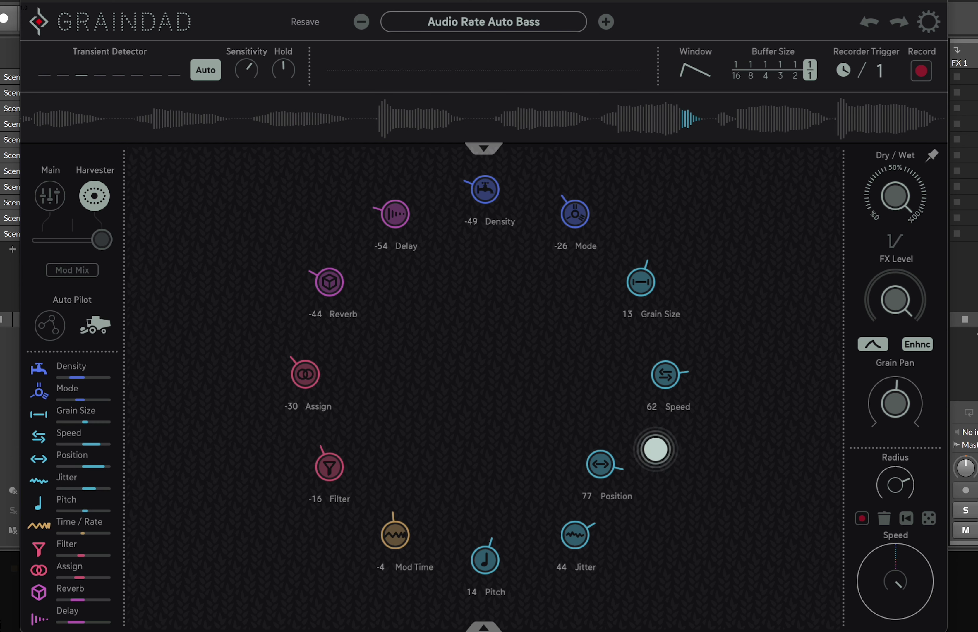
- Move the Harvester ball up and left near the centre, and disable every modulation target from Density through Assign, leaving Reverb and Delay
left_click_drag(666, 453, 461, 340)
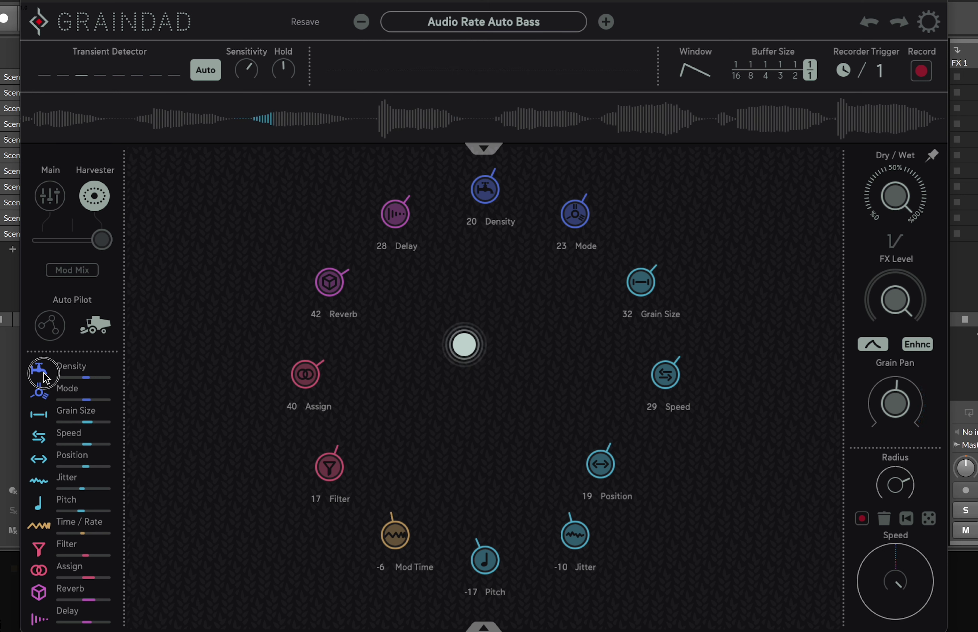
left_click(41, 393)
left_click(41, 415)
left_click(41, 438)
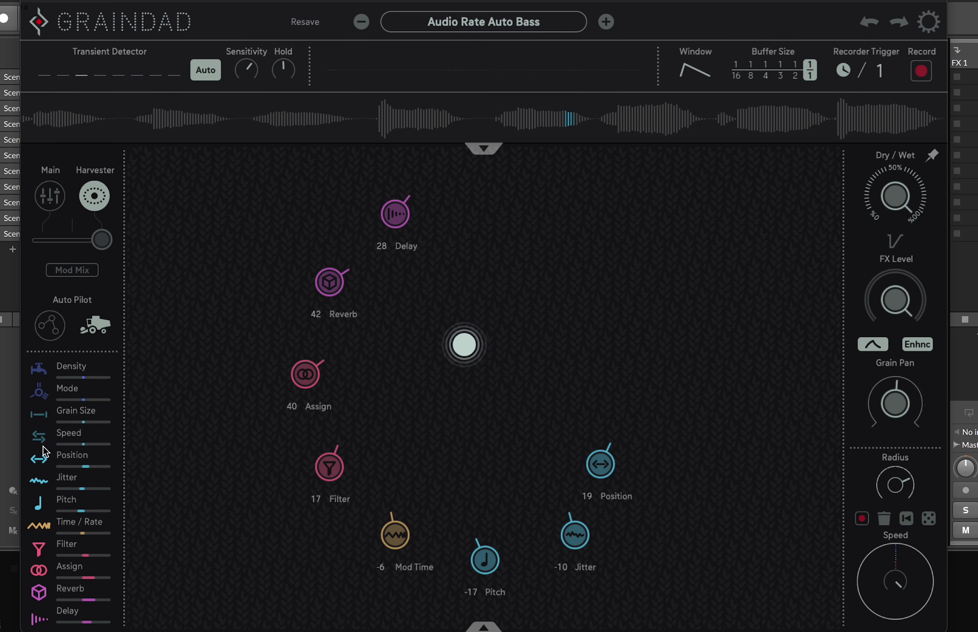
left_click(41, 525)
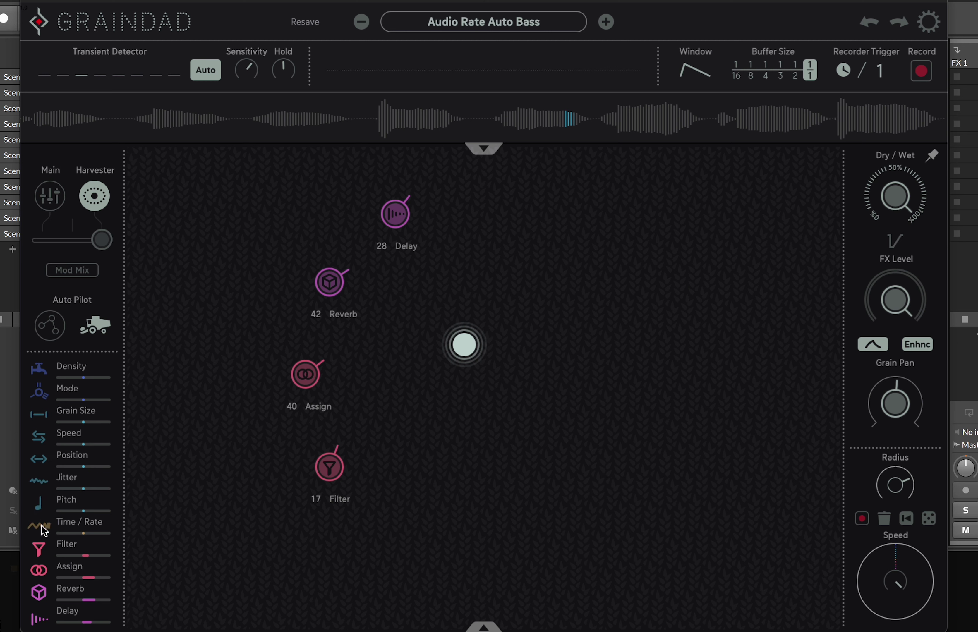
left_click(39, 549)
left_click(39, 572)
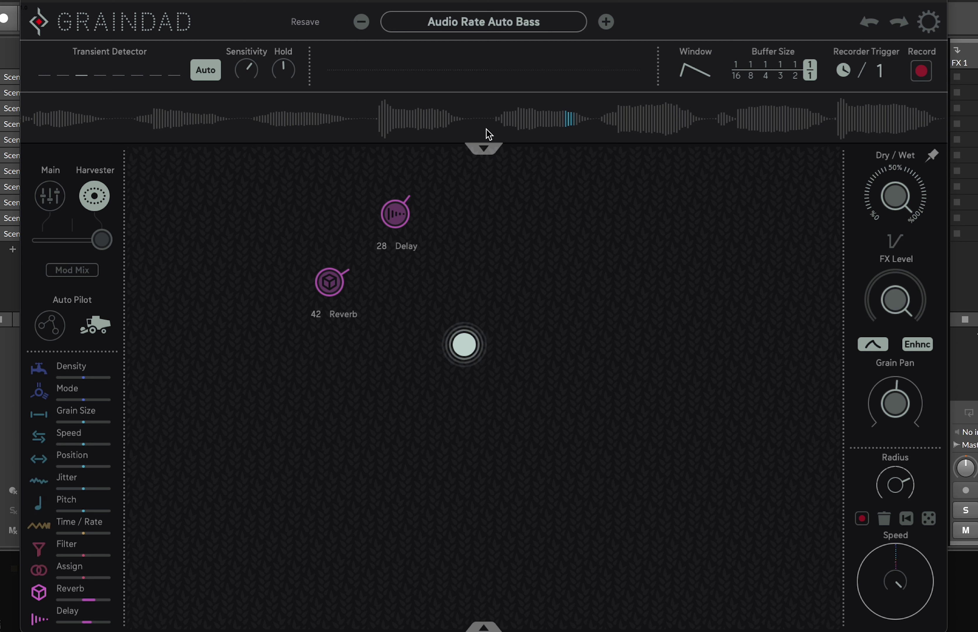
- Reveal the main parameter knobs above the Harvester field and move the ball around to modulate Reverb and Delay
left_click(485, 148)
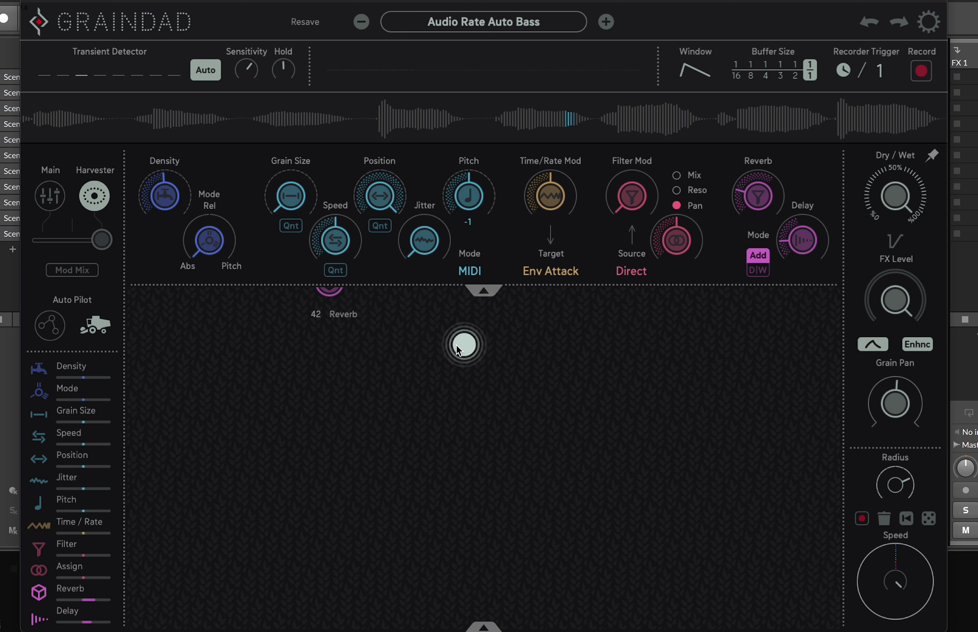
left_click_drag(462, 351, 512, 356)
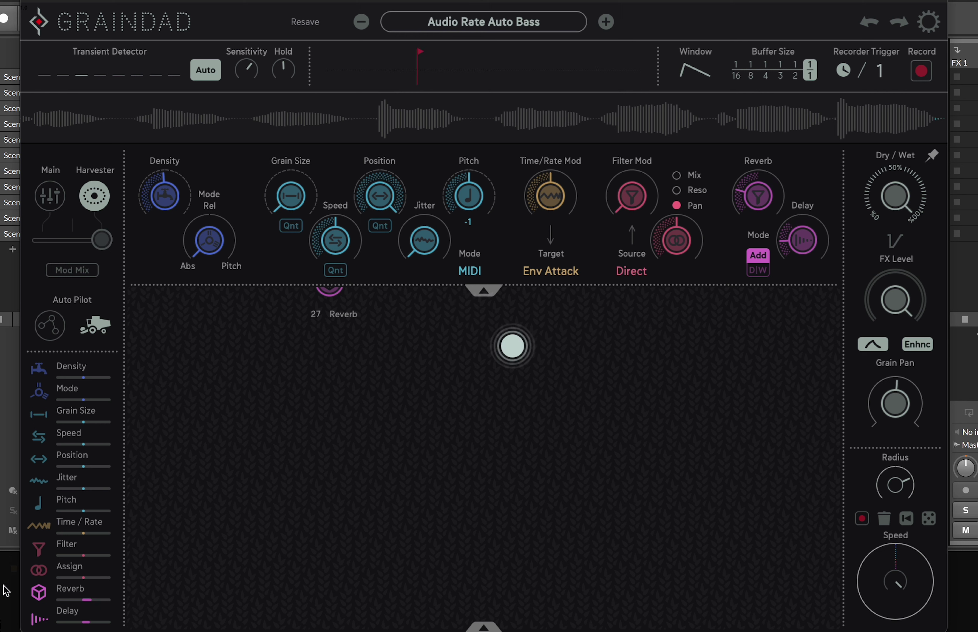
left_click_drag(500, 342, 474, 312)
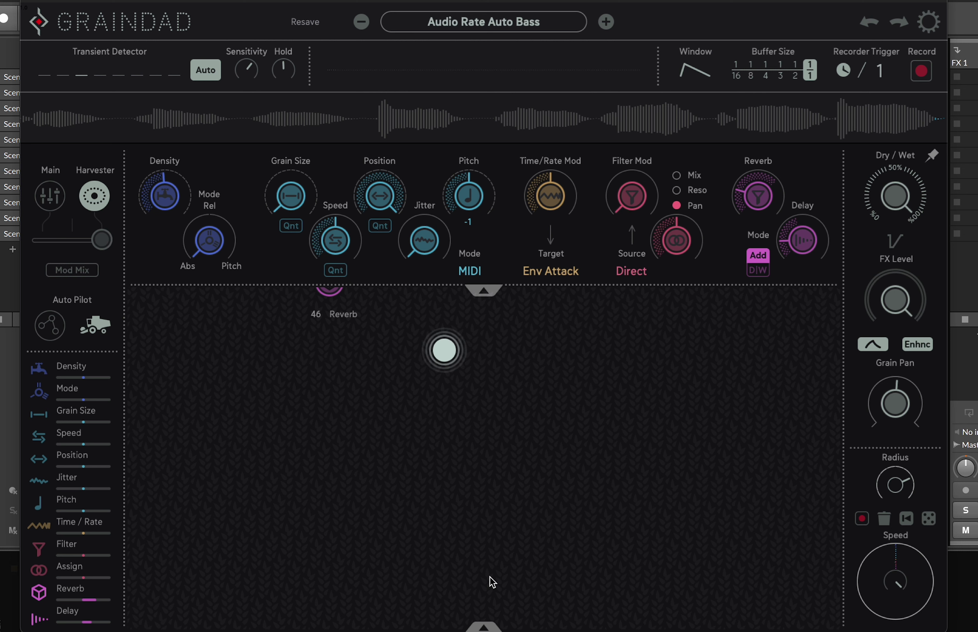
- View the sequencer, modulator and effect settings below the Harvester field, and hide both parameter sections again
left_click(484, 626)
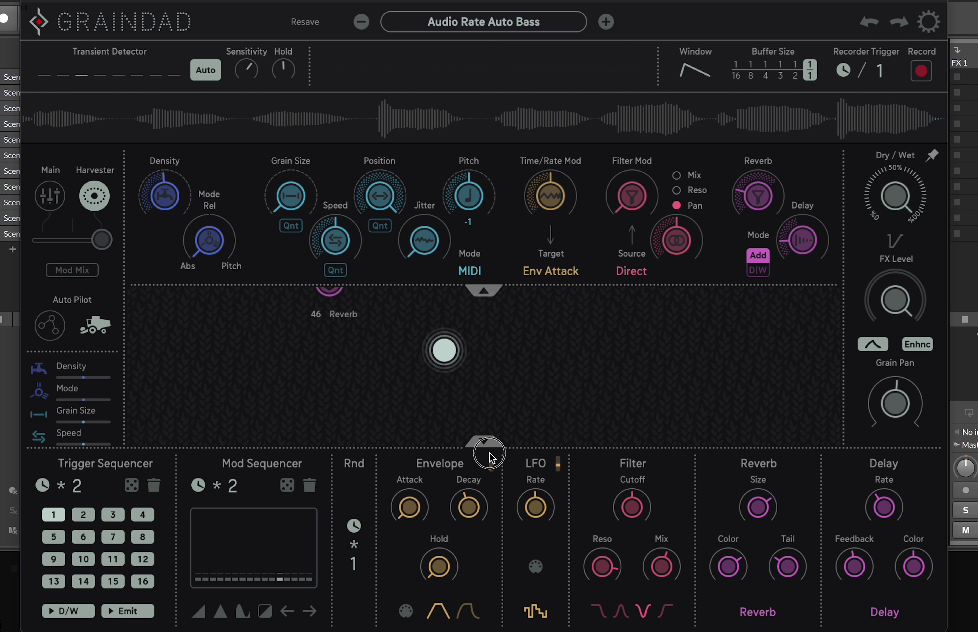
left_click(490, 441)
left_click(484, 287)
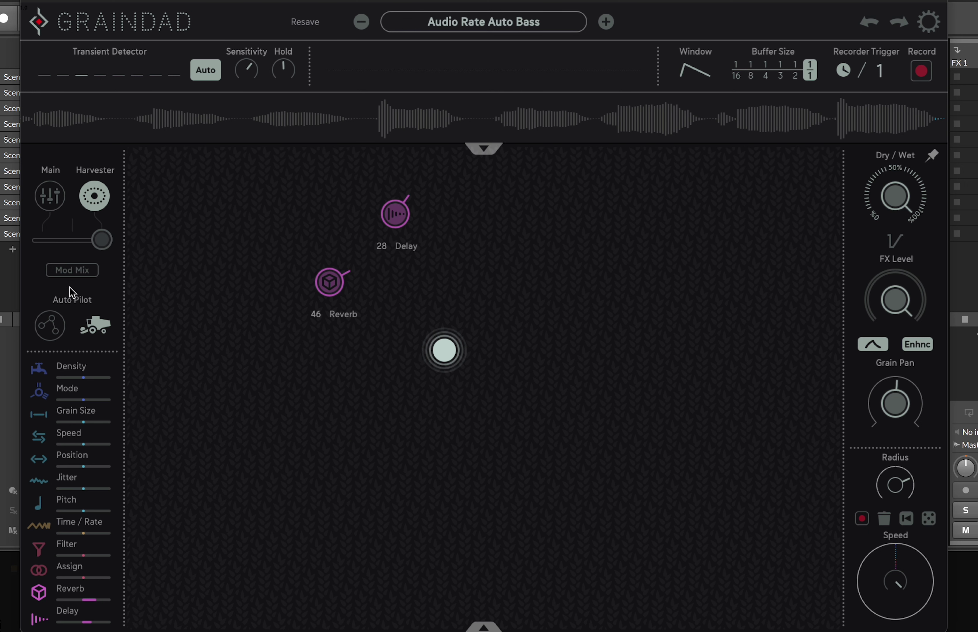
- Open flight path editing and reset the Harvester so all targets and the ball return to their initial layout
left_click(50, 325)
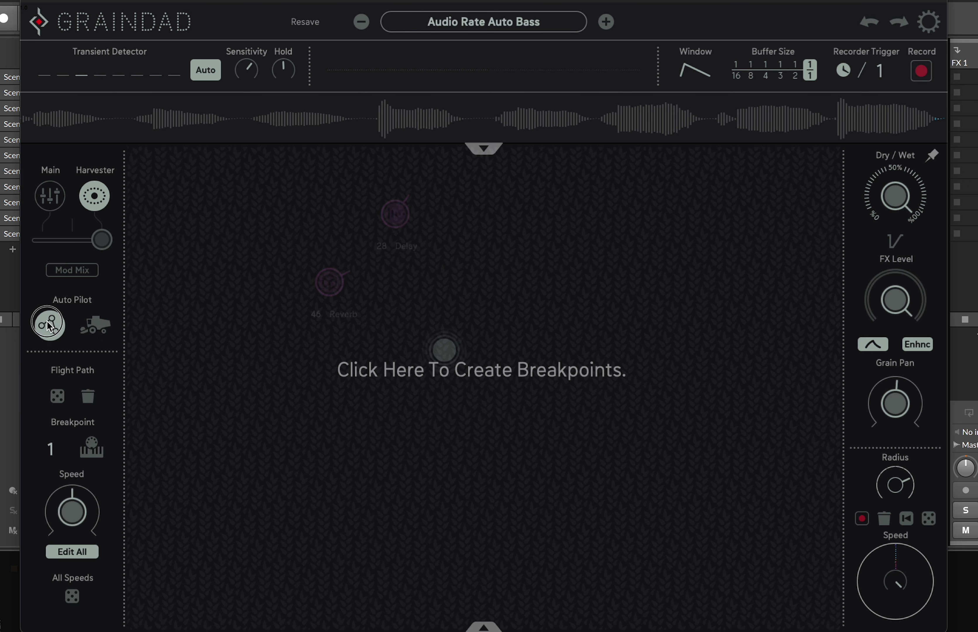
left_click(910, 520)
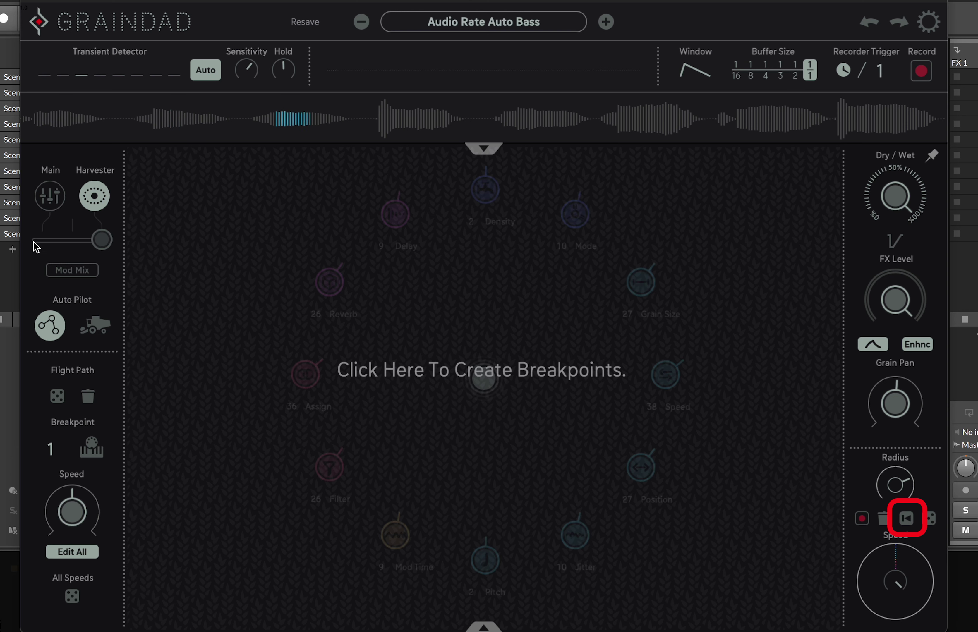
- Raise the Grain Size on the Main page and return to the Harvester page
left_click(51, 201)
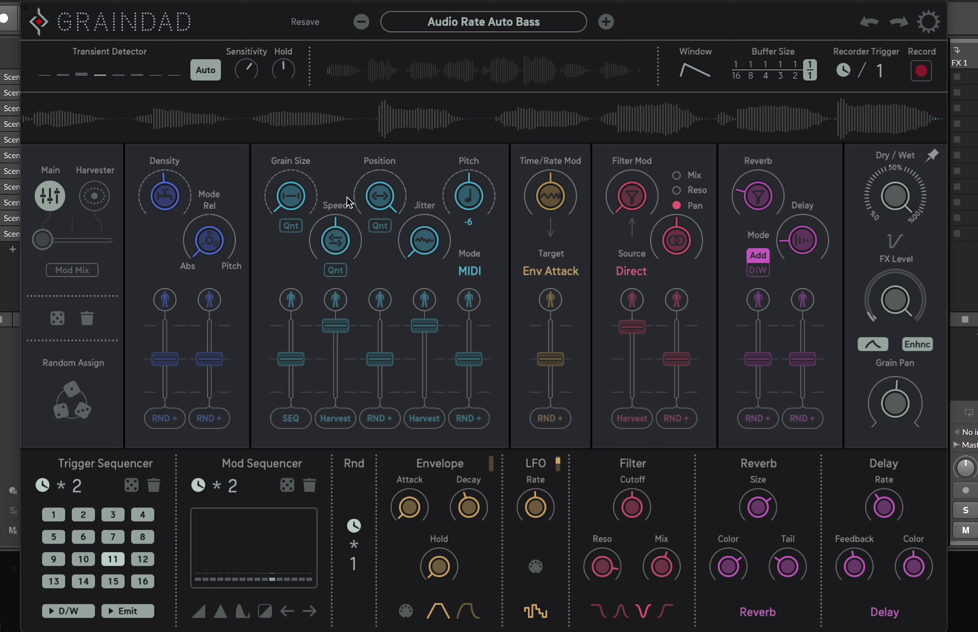
left_click_drag(307, 201, 295, 122)
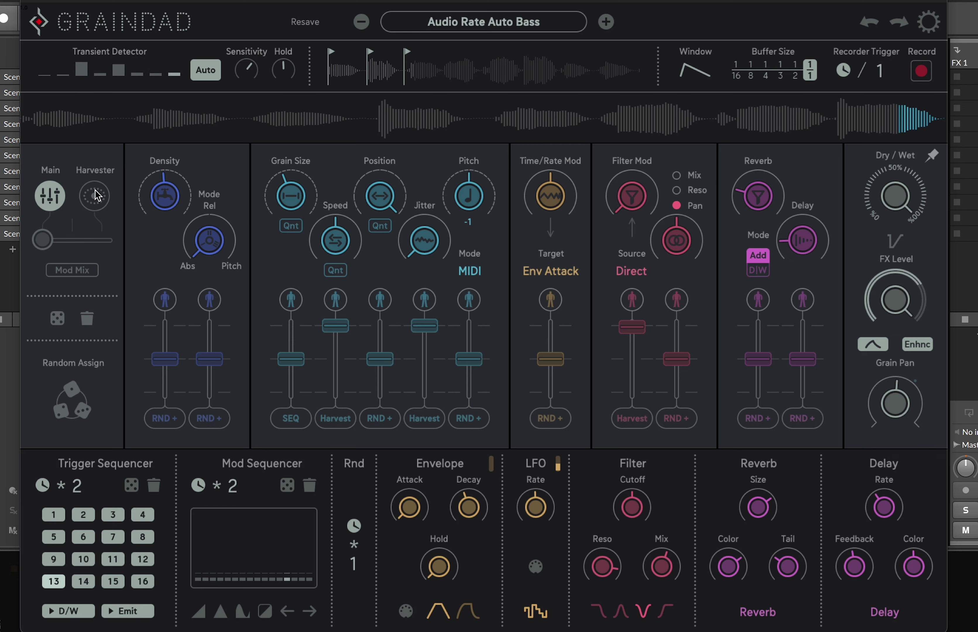
left_click(95, 197)
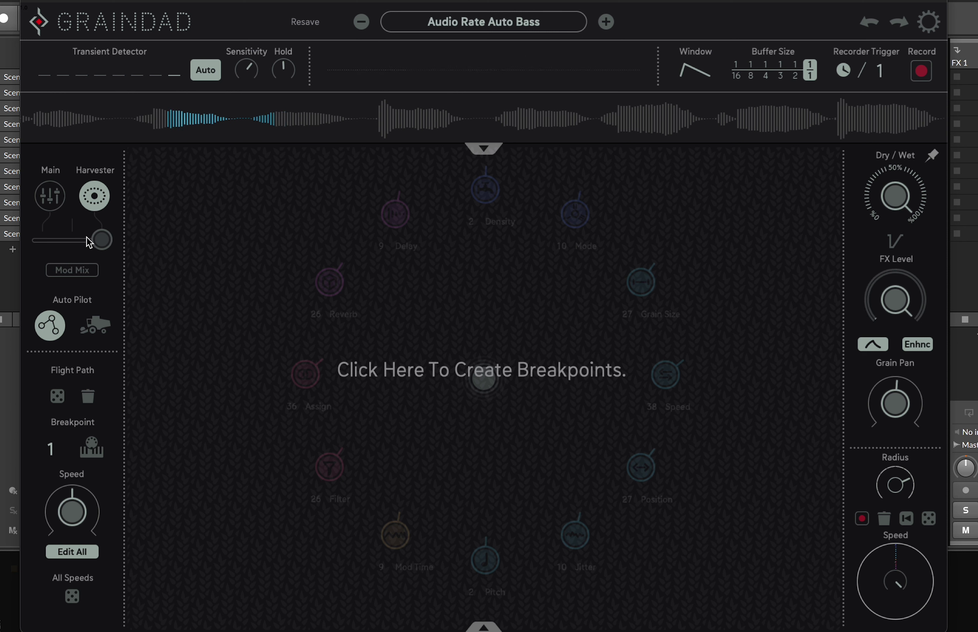
- Compare the Main and Harvester modulation by switching between the pages, and enable Mod Mix on the Main page
left_click(50, 195)
left_click(88, 201)
left_click(56, 196)
left_click(84, 197)
left_click(57, 196)
left_click(79, 274)
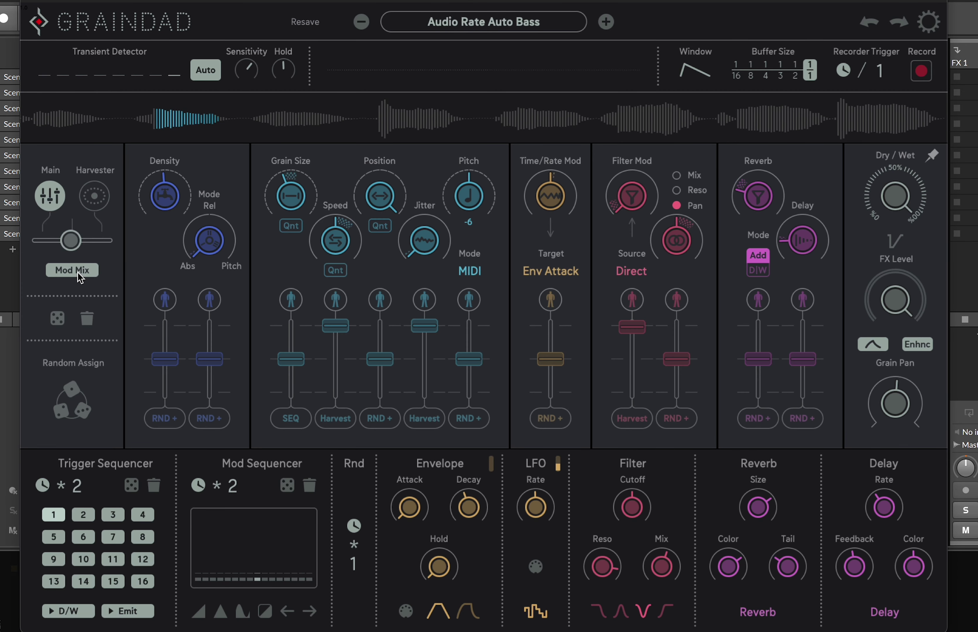
- Set the Mod Mix slider fully towards Main, comparing the Main and Harvester pages
left_click_drag(72, 238, 17, 239)
left_click(96, 199)
left_click(56, 204)
left_click(90, 202)
left_click(62, 201)
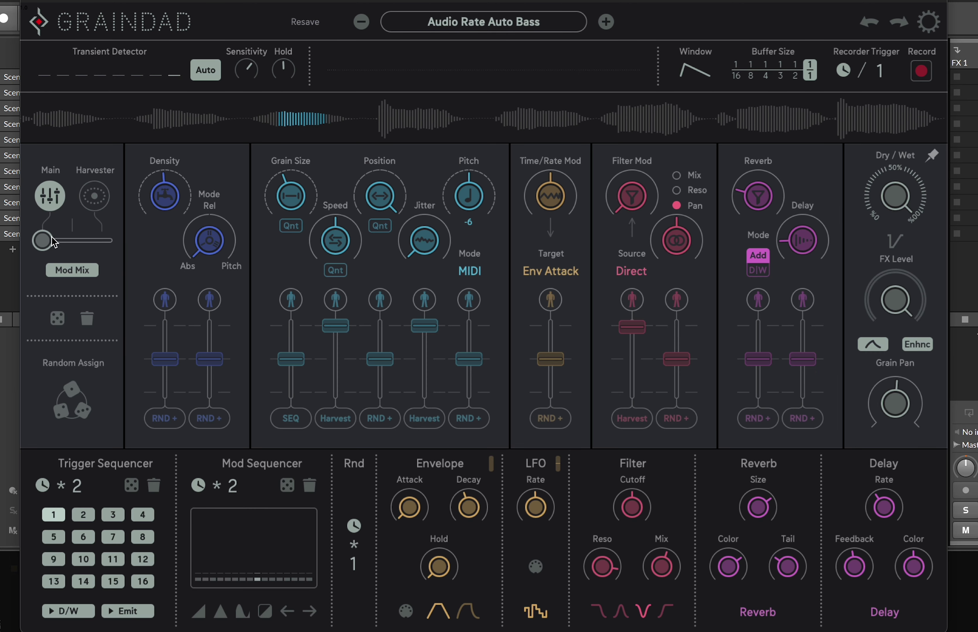
left_click_drag(84, 243, 21, 245)
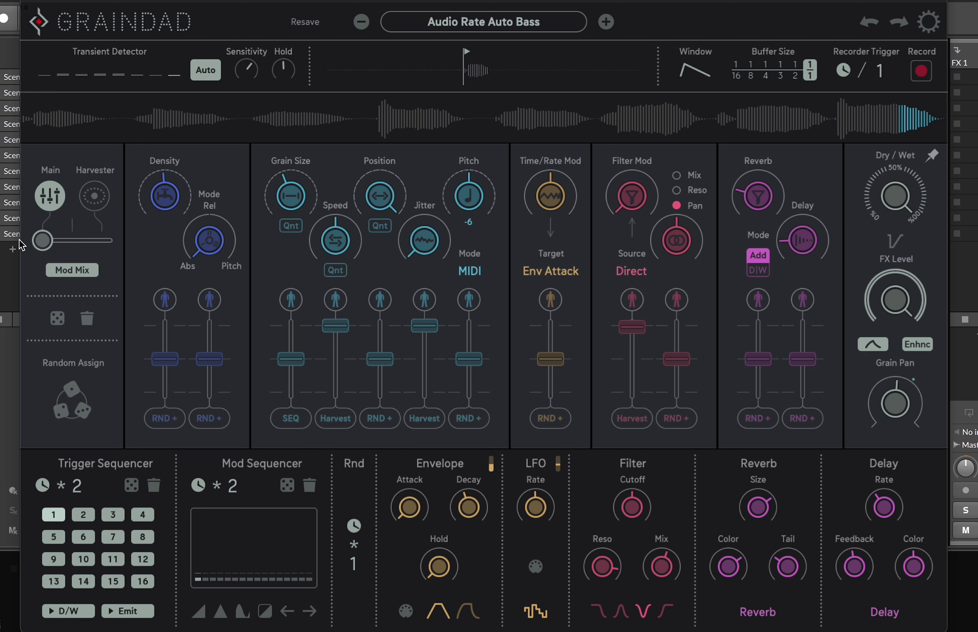
- Check both pages with the mix held at the Main end, and disable Mod Mix from the Harvester page
left_click(95, 199)
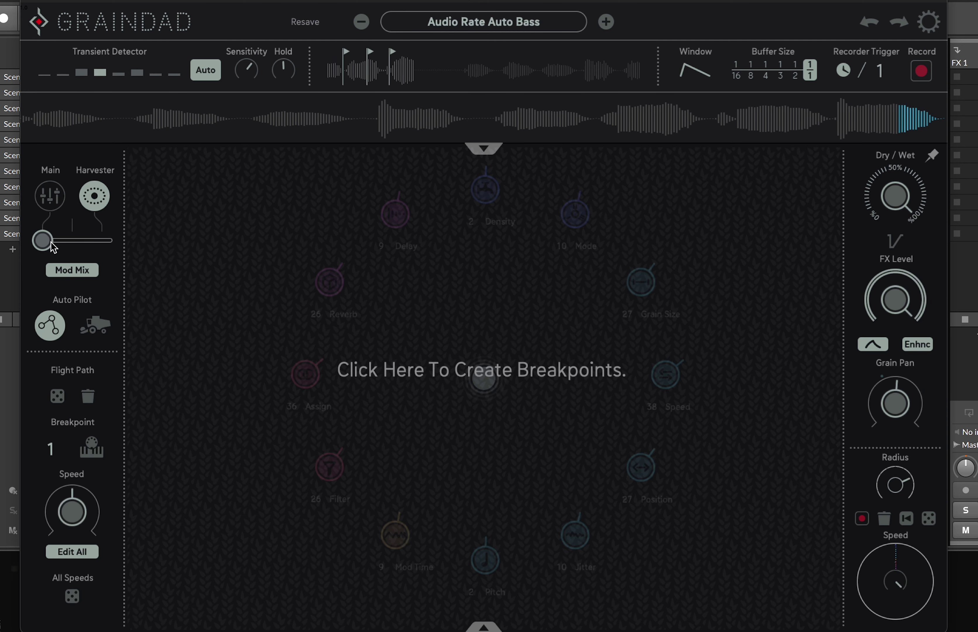
left_click(50, 198)
mouse_move(42, 241)
left_mouse_down()
mouse_move(118, 248)
mouse_move(43, 242)
left_mouse_up()
left_click(94, 198)
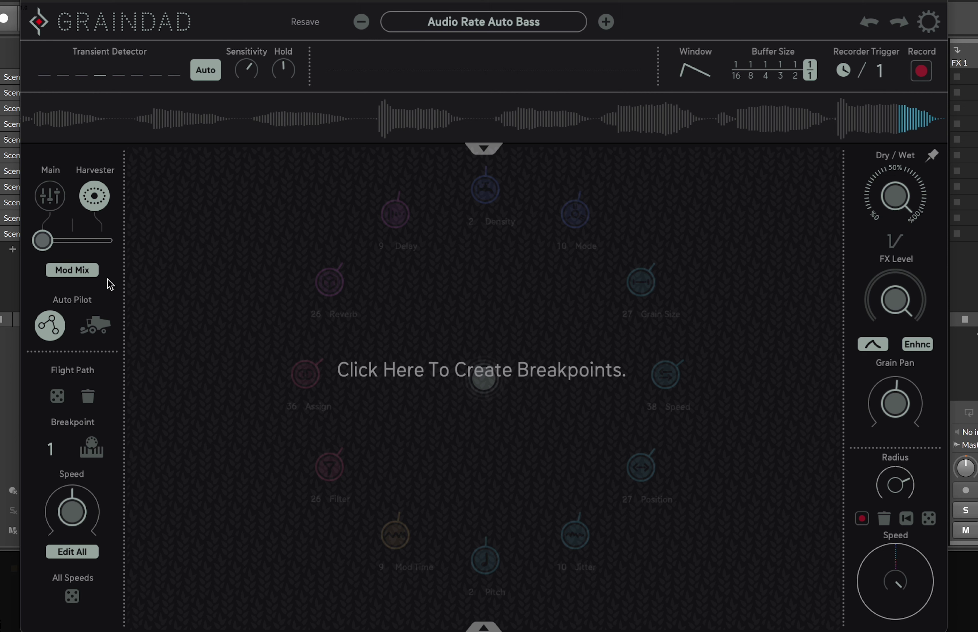
left_click(80, 270)
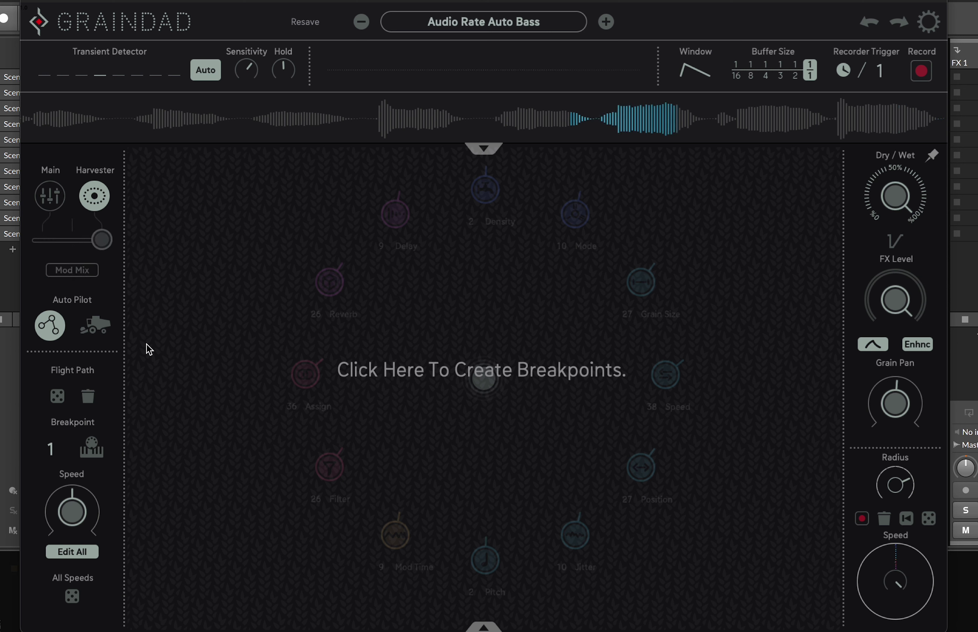
- Leave flight path editing, nudge the Harvester ball slightly down and left, and reopen flight path editing
left_click(53, 331)
mouse_move(480, 382)
left_mouse_down()
mouse_move(463, 366)
mouse_move(495, 382)
mouse_move(473, 389)
left_mouse_up()
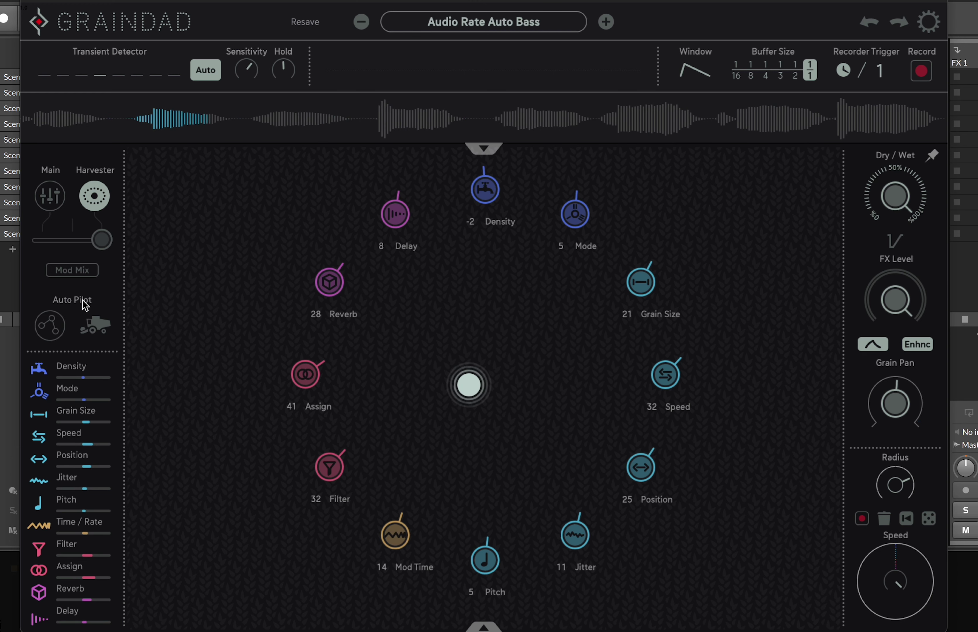
left_click(58, 332)
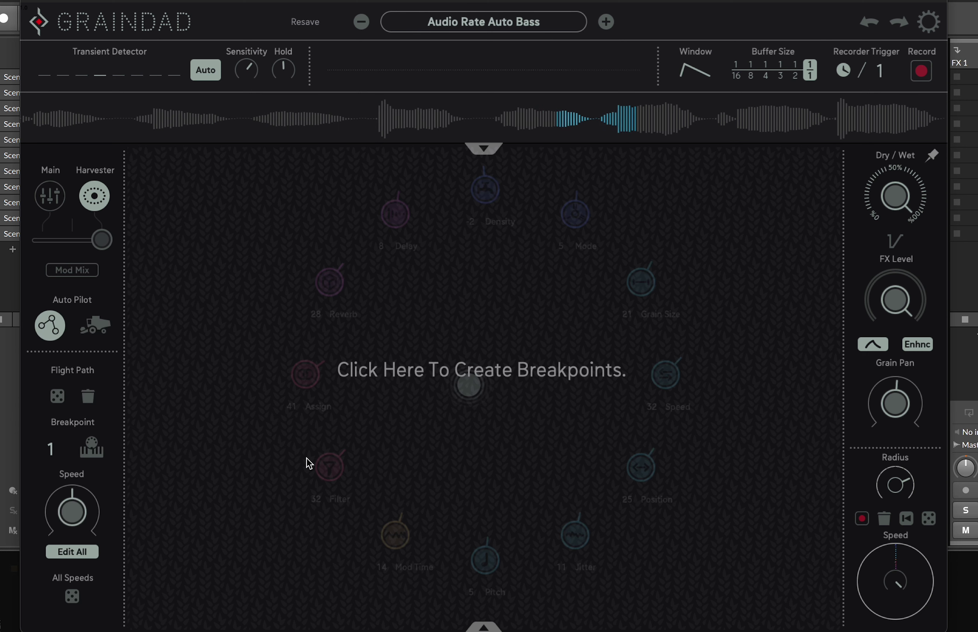
left_click(52, 332)
left_click(52, 331)
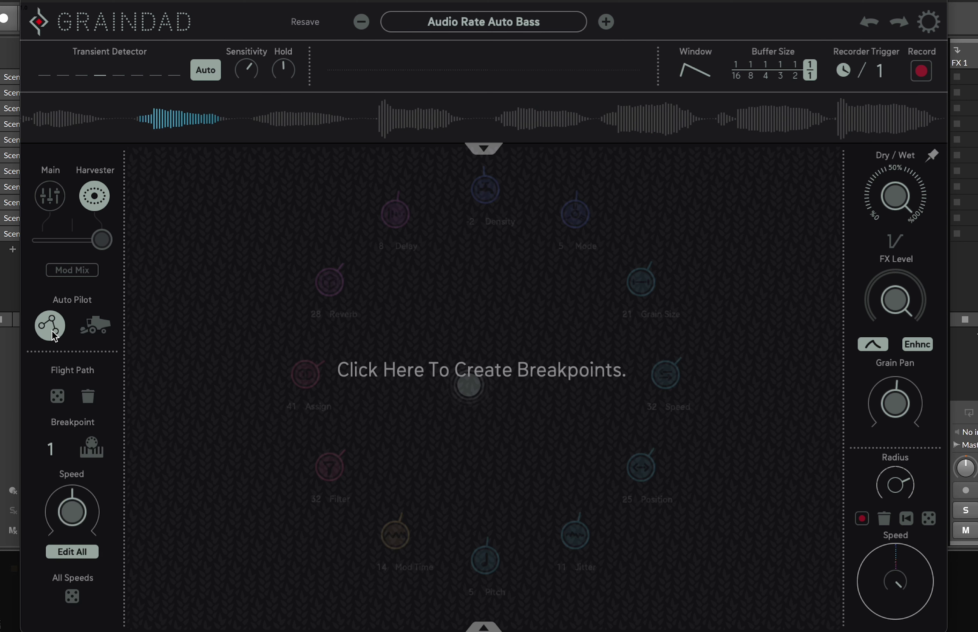
- Create a closed flight path of four breakpoints around the Harvester ball and start the Auto Pilot
left_click(285, 436)
left_click(462, 268)
left_click(620, 337)
left_click(757, 492)
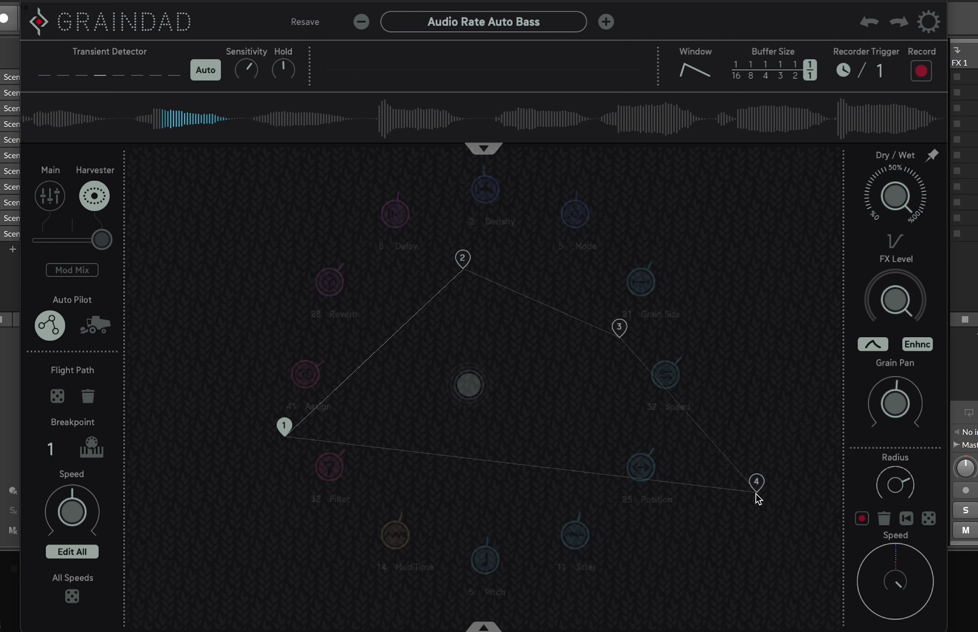
left_click(92, 333)
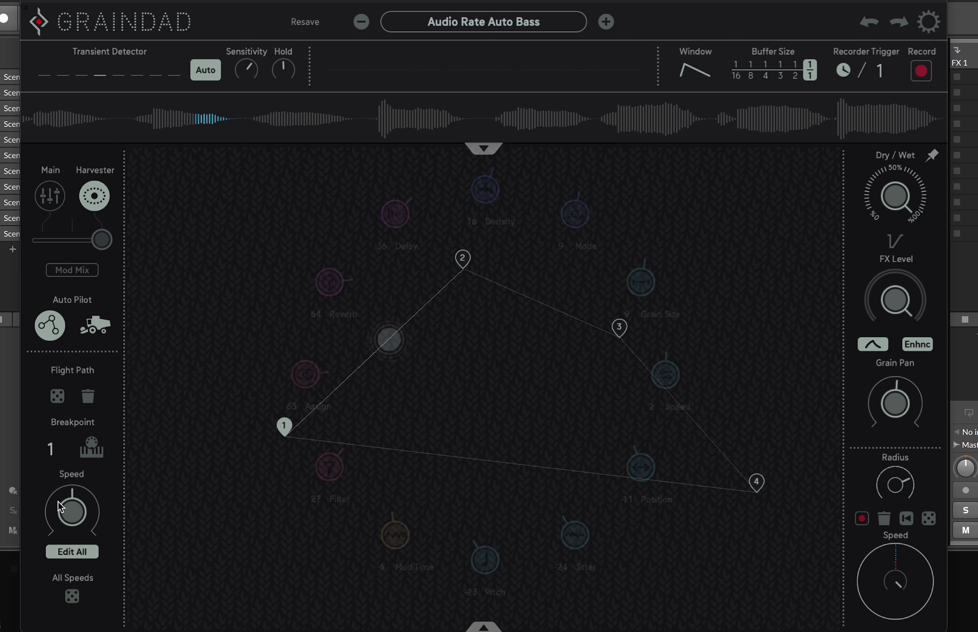
- Try a faster and a slower flight speed for all breakpoints, and set it back to the centre position
left_click_drag(69, 492, 88, 460)
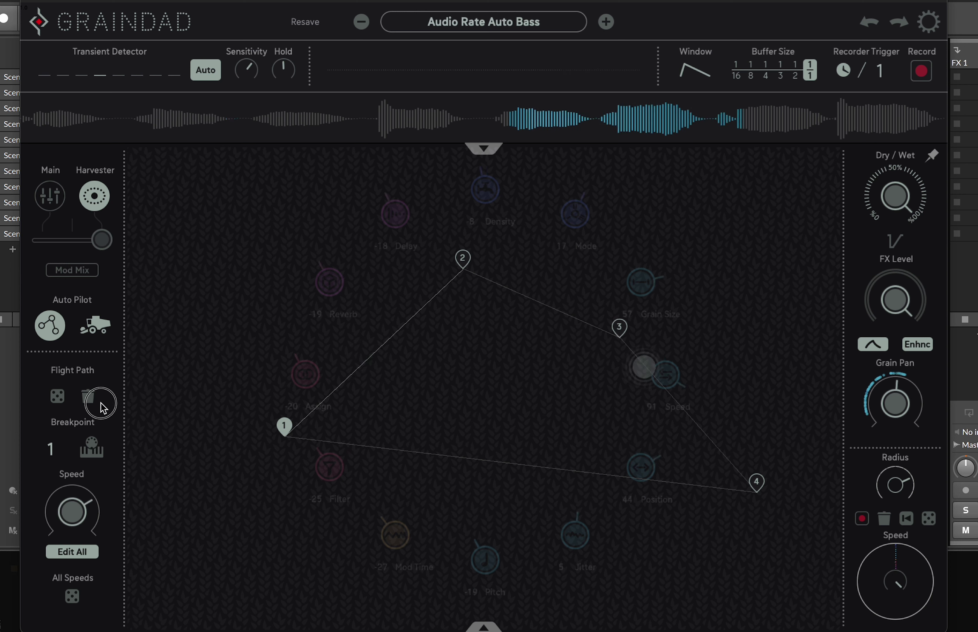
left_click_drag(104, 482, 99, 517)
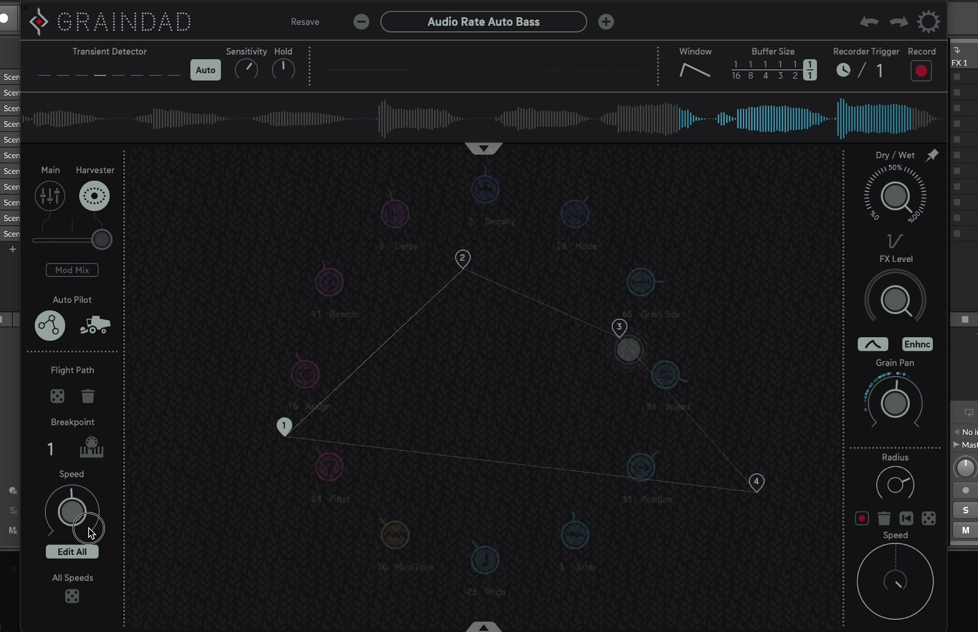
mouse_move(81, 503)
left_mouse_down()
mouse_move(72, 523)
mouse_move(73, 501)
left_mouse_up()
- Select breakpoint 2, turn off Edit All, and raise the Speed of that breakpoint alone
left_click(462, 258)
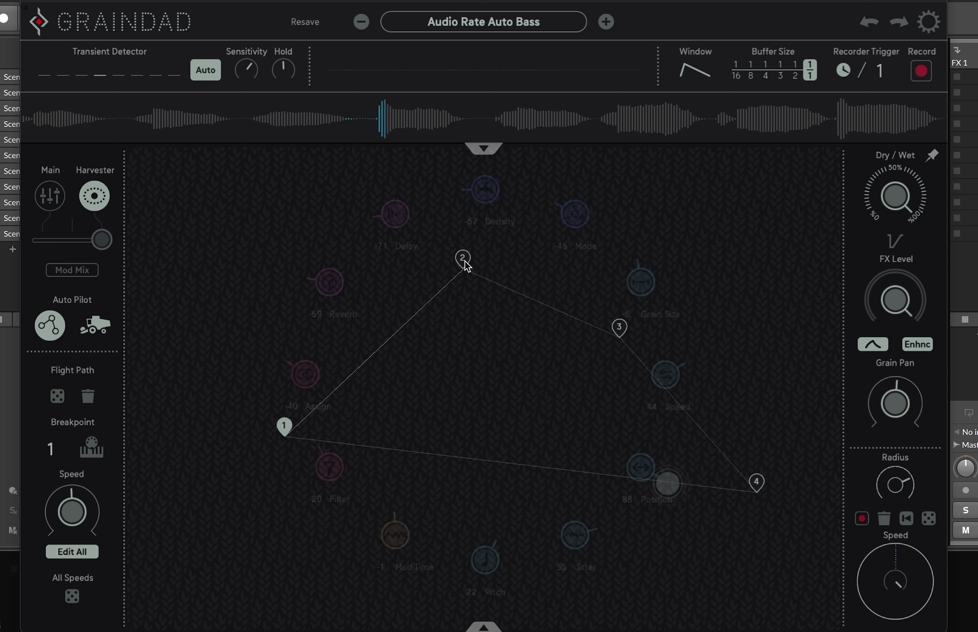
left_click(53, 554)
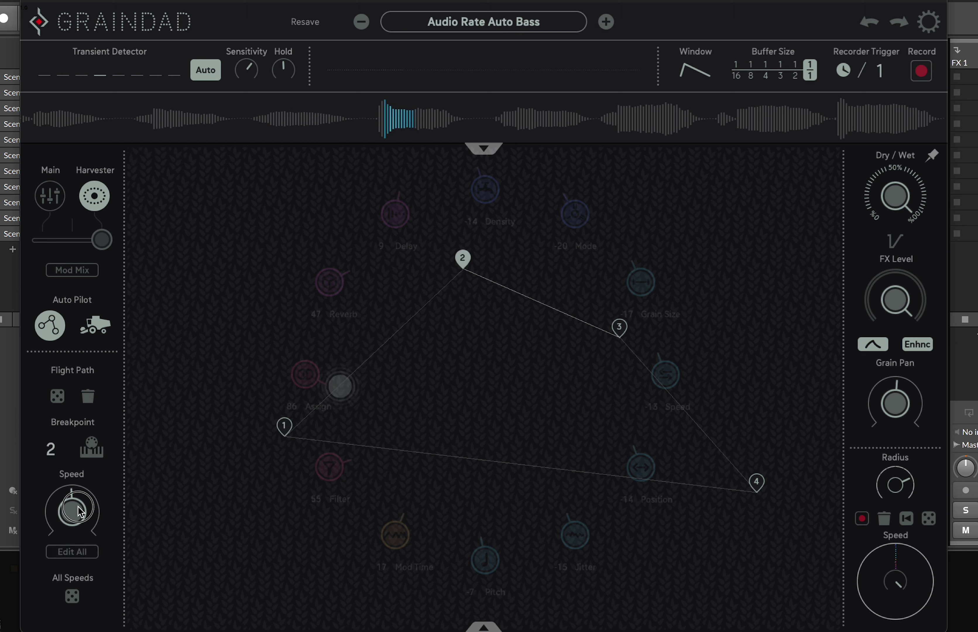
left_click_drag(78, 507, 93, 434)
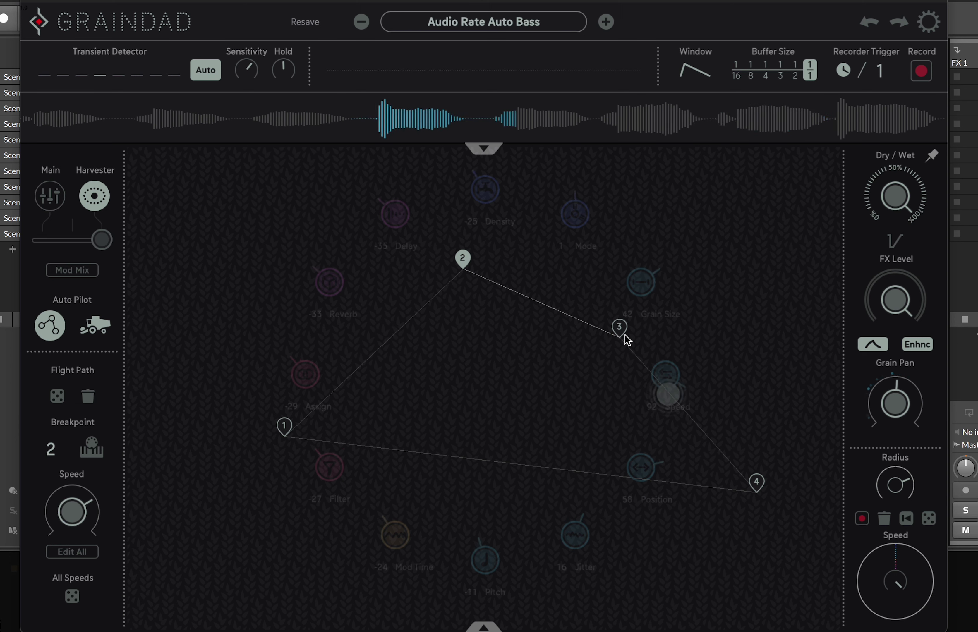
- Select breakpoint 4 of the flight path and lower its Speed to the minimum
left_click(755, 482)
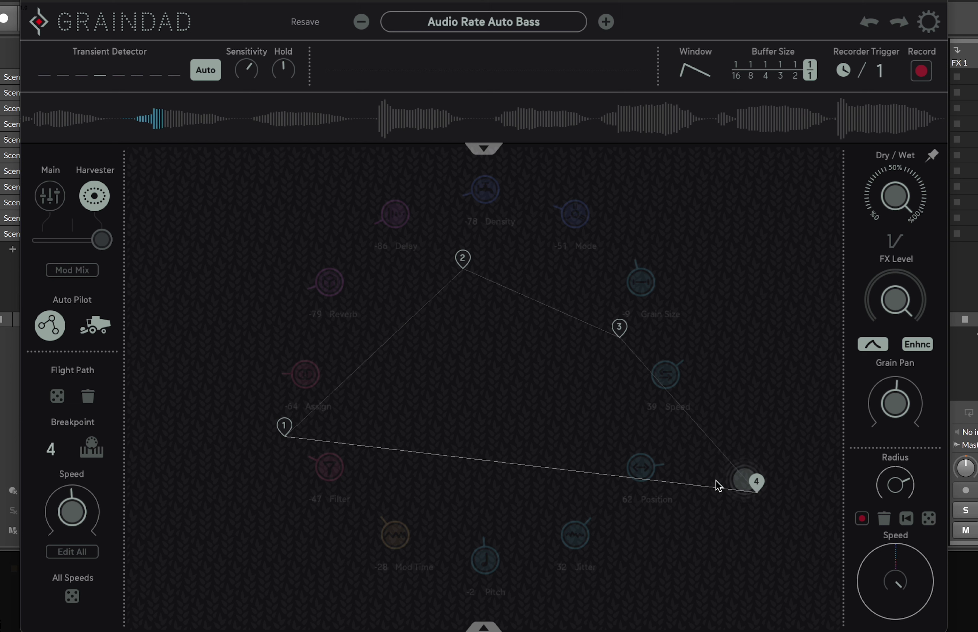
left_click(77, 555)
left_click_drag(77, 555, 81, 631)
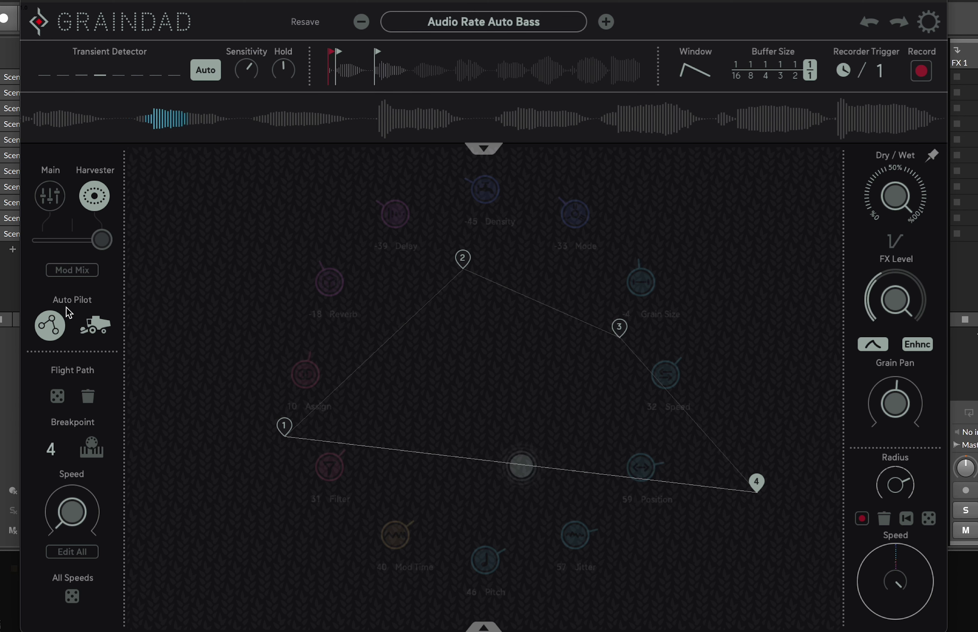
- Leave flight path editing with the Auto Pilot stopped, and move the Harvester ball close to the centre of the field
left_click(50, 325)
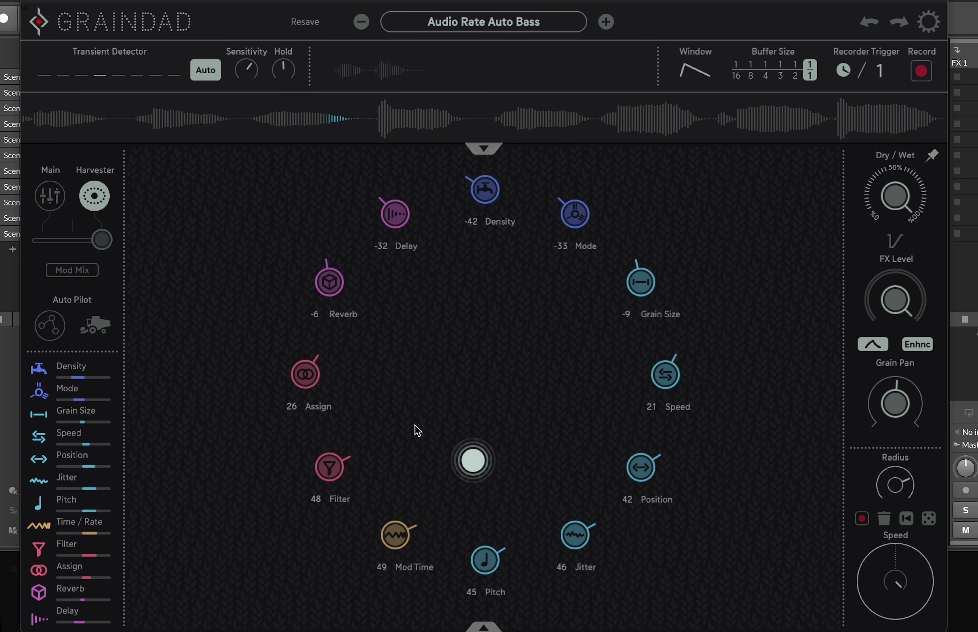
left_click_drag(473, 463, 458, 406)
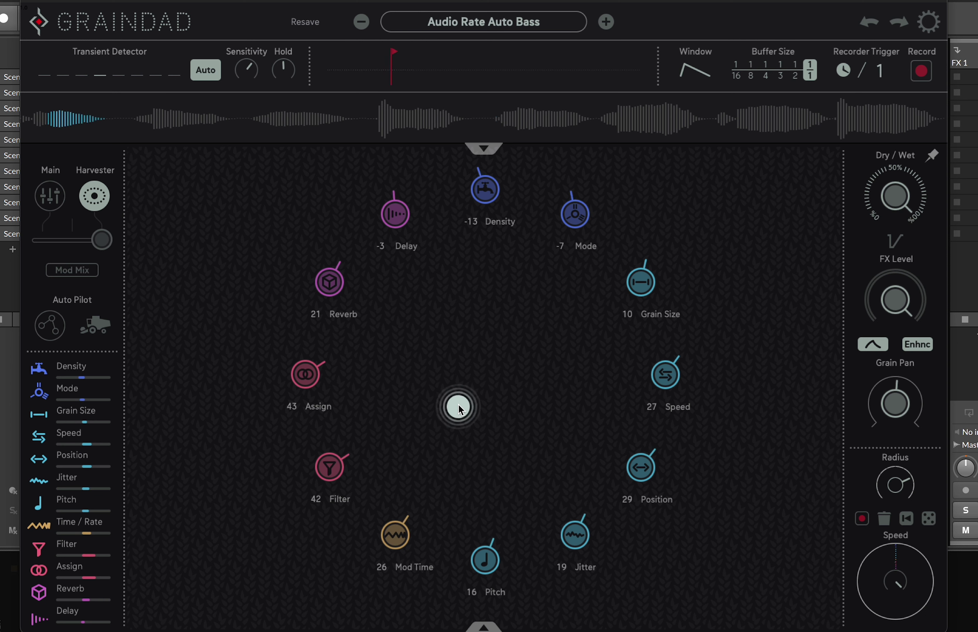
- Switch off every Harvester parameter except Grain Size
left_click(38, 415)
left_click(41, 442)
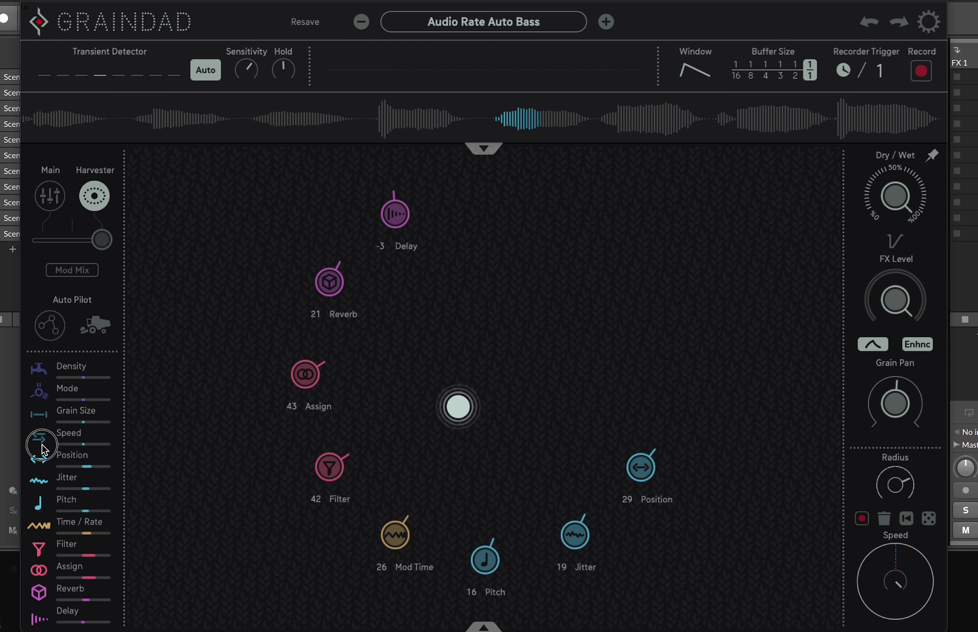
left_click(46, 419)
left_click(45, 480)
left_click(41, 505)
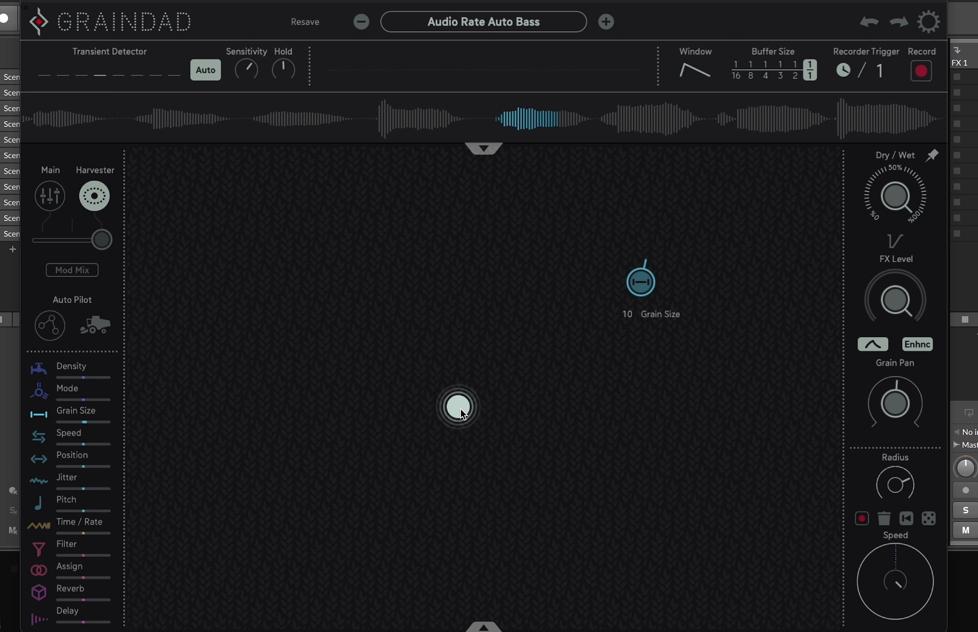
- Show the main parameter controls and place the Harvester ball level with the Grain Size icon at a Grain Size amount of 13
left_click_drag(462, 410, 415, 279)
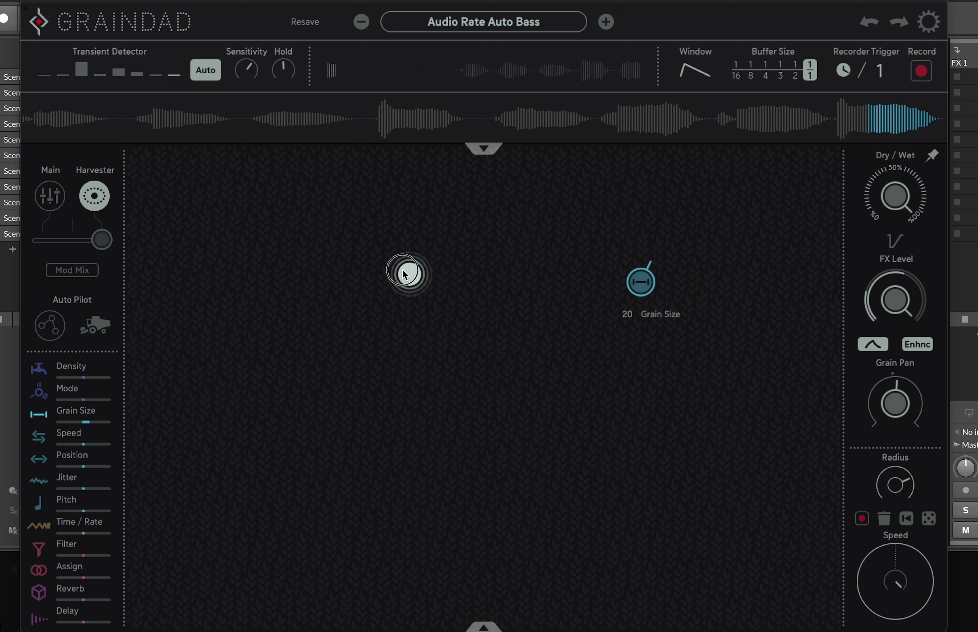
left_click_drag(409, 273, 361, 376)
left_click(487, 149)
left_click_drag(643, 289, 648, 376)
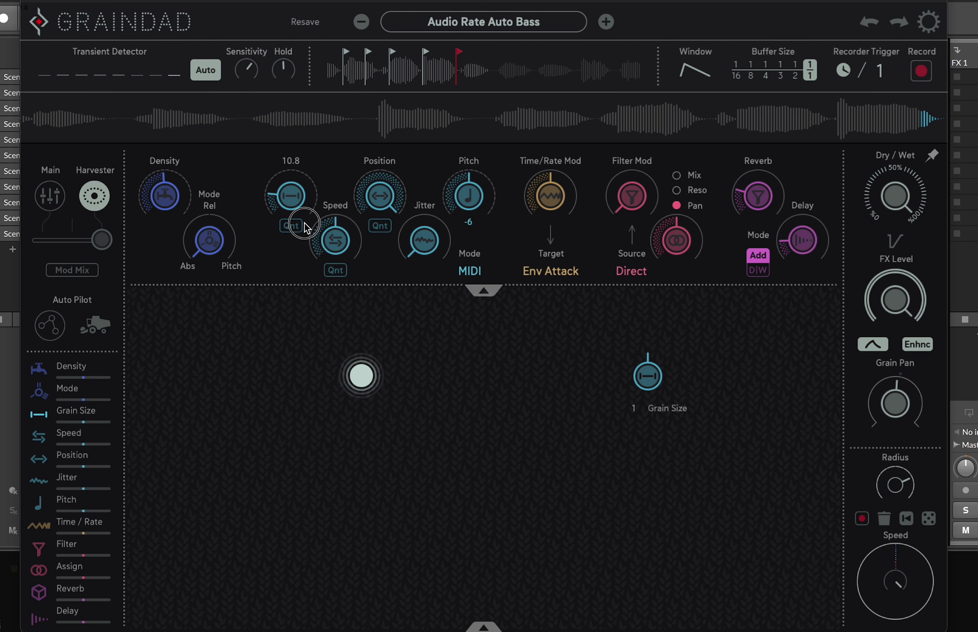
left_click_drag(361, 376, 404, 378)
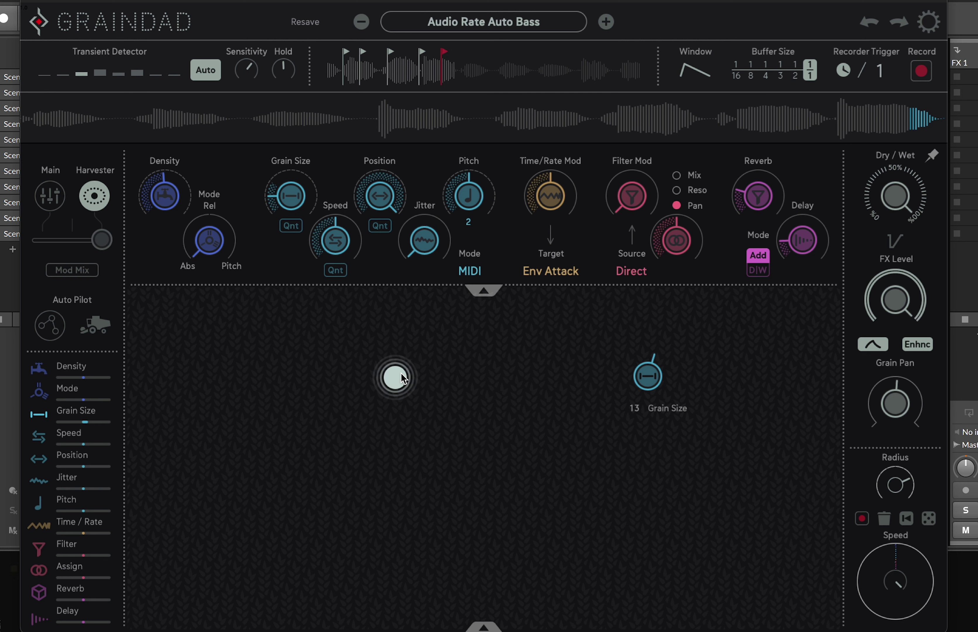
- Delete the existing flight path and place a new breakpoint 1 on the Harvester ball
left_click(48, 327)
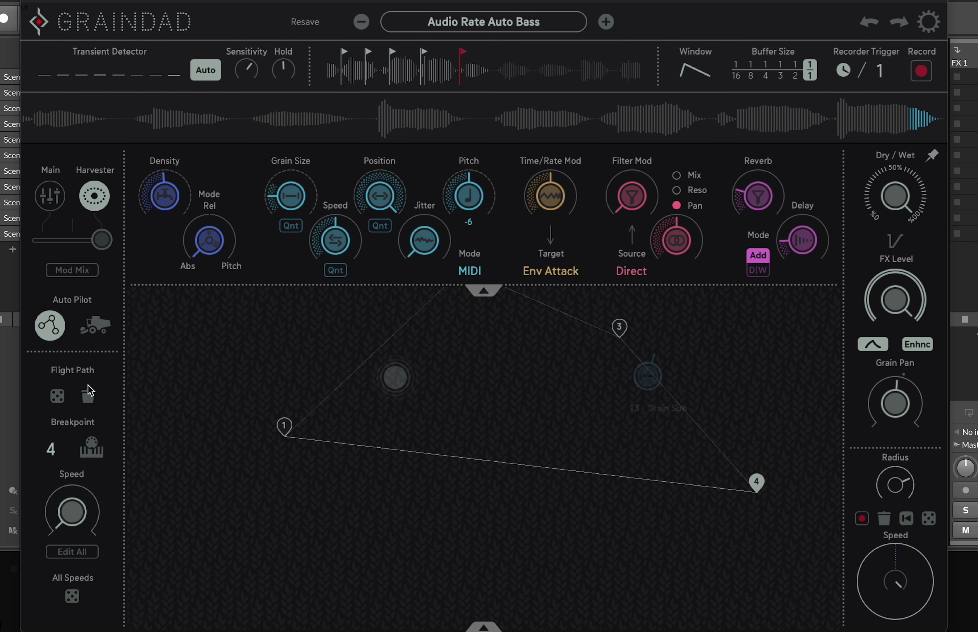
left_click(89, 396)
left_click(398, 379)
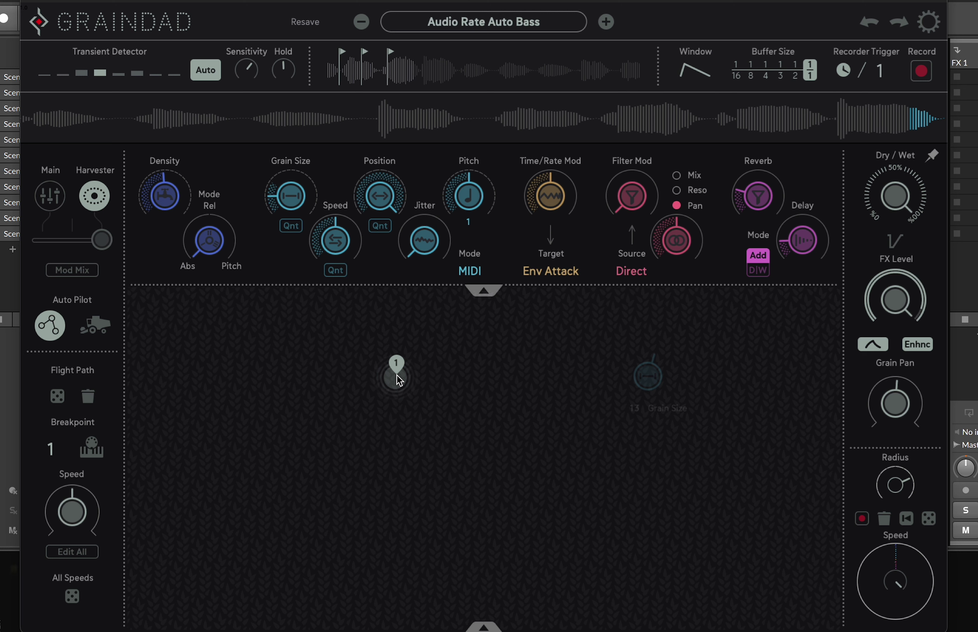
- Move the Harvester ball toward Grain Size until its amount is 53, and reopen flight path editing to place breakpoint 2 there
left_click(49, 327)
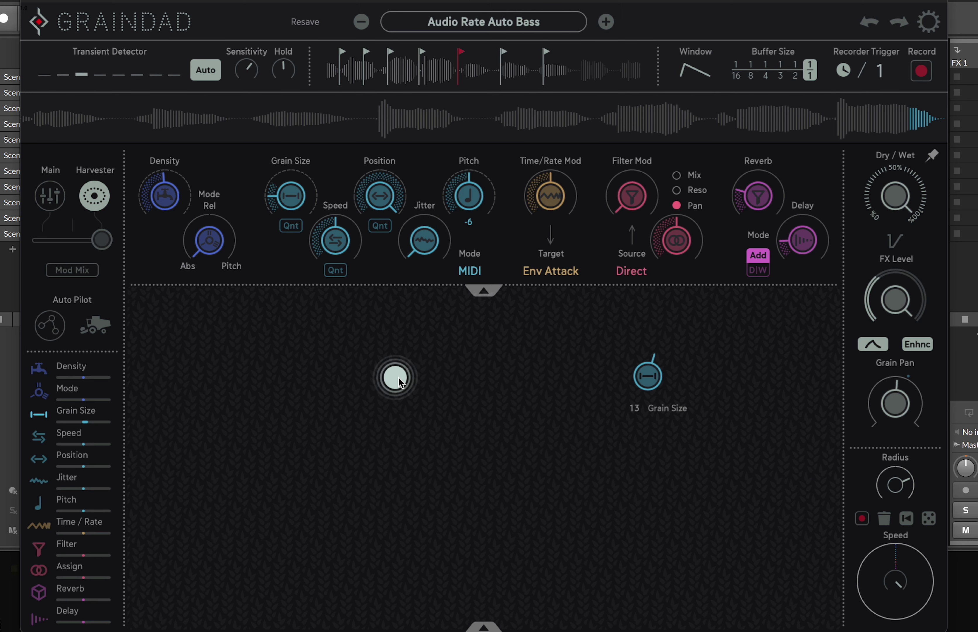
left_click_drag(400, 381, 516, 384)
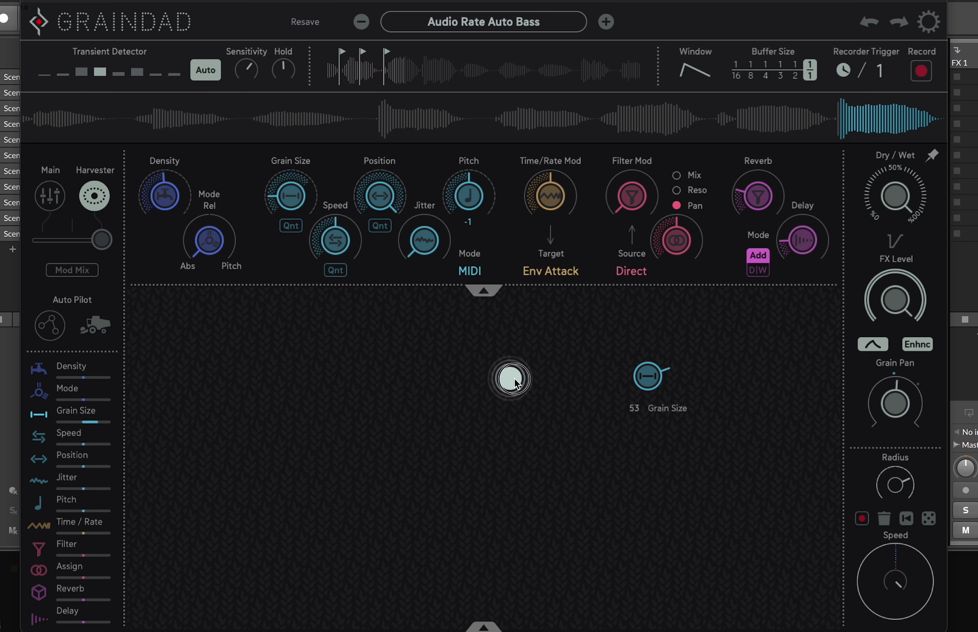
left_click(49, 325)
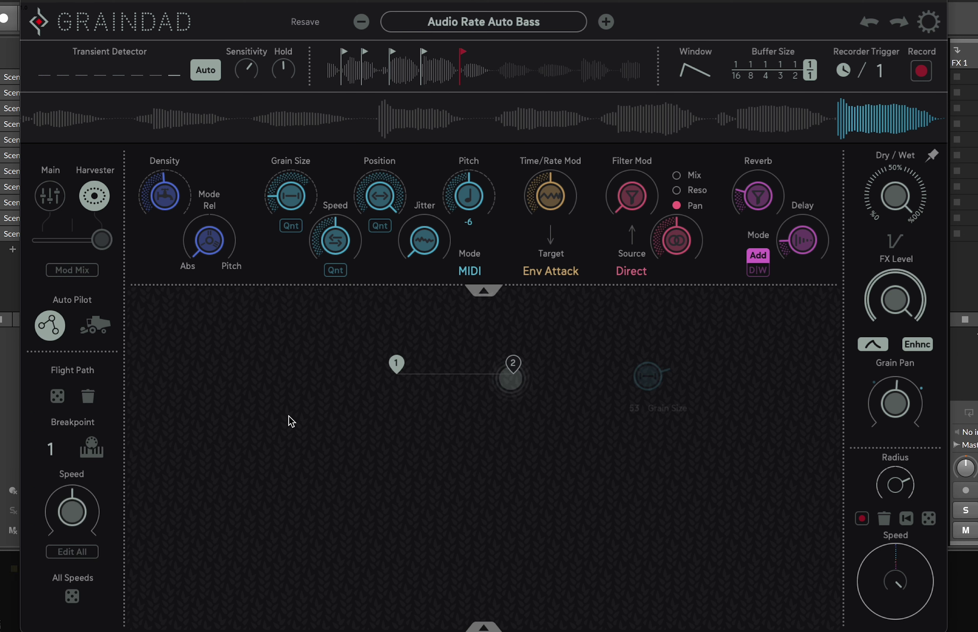
- Turn on Edit All, set a slow Speed for both breakpoints, and run the Auto Pilot before stopping it
left_click_drag(83, 513, 79, 531)
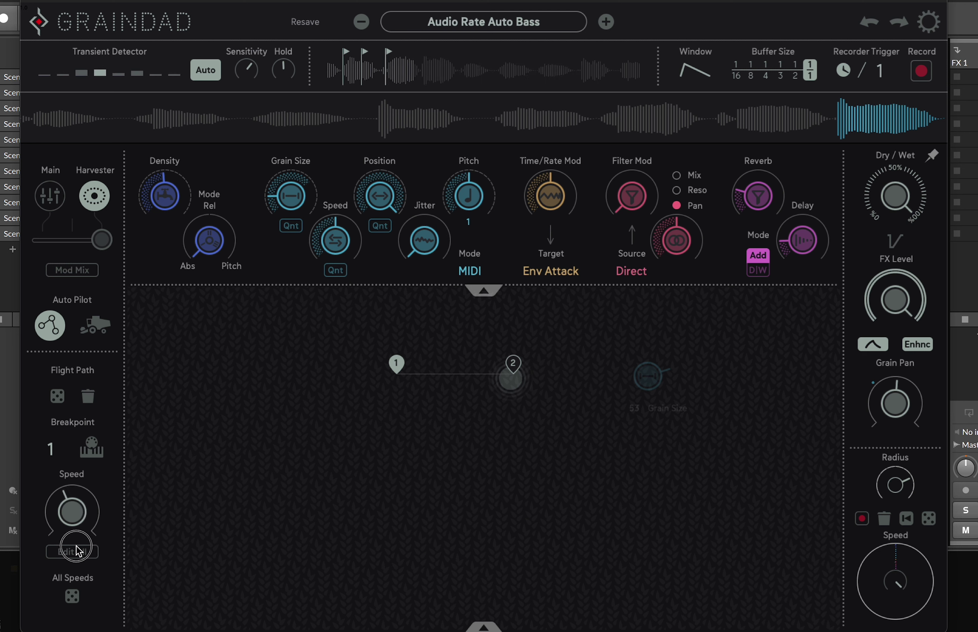
left_click(80, 552)
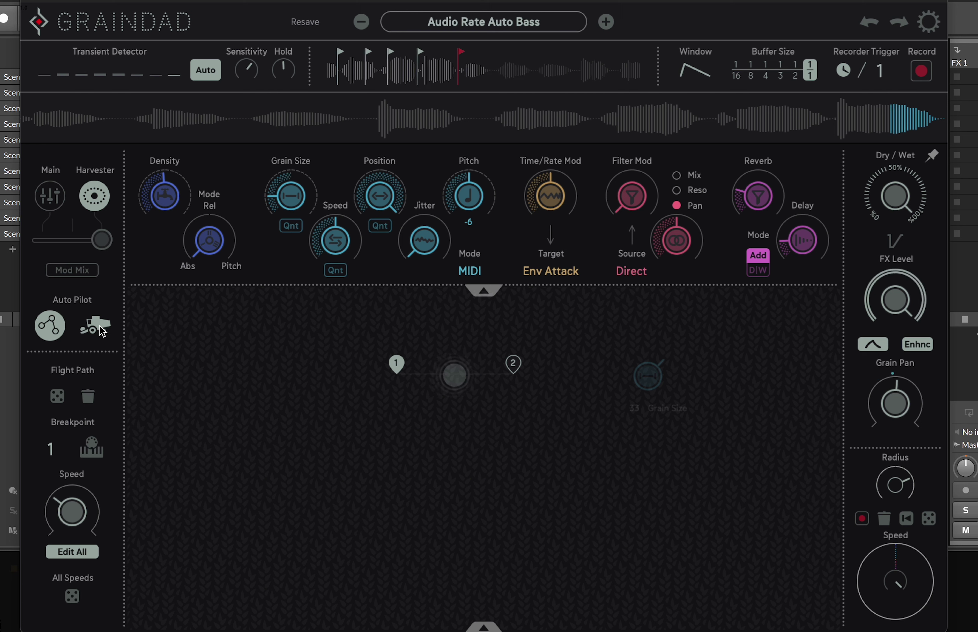
left_click(99, 325)
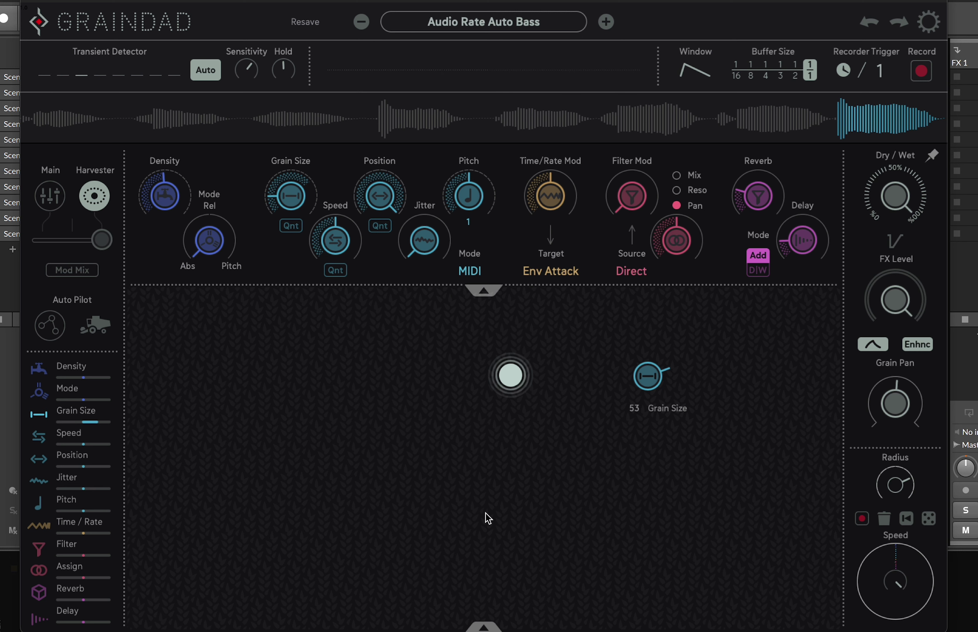
- Enable the Filter parameter, place its icon on the other side of the ball from Grain Size, and start the Auto Pilot
left_click(483, 626)
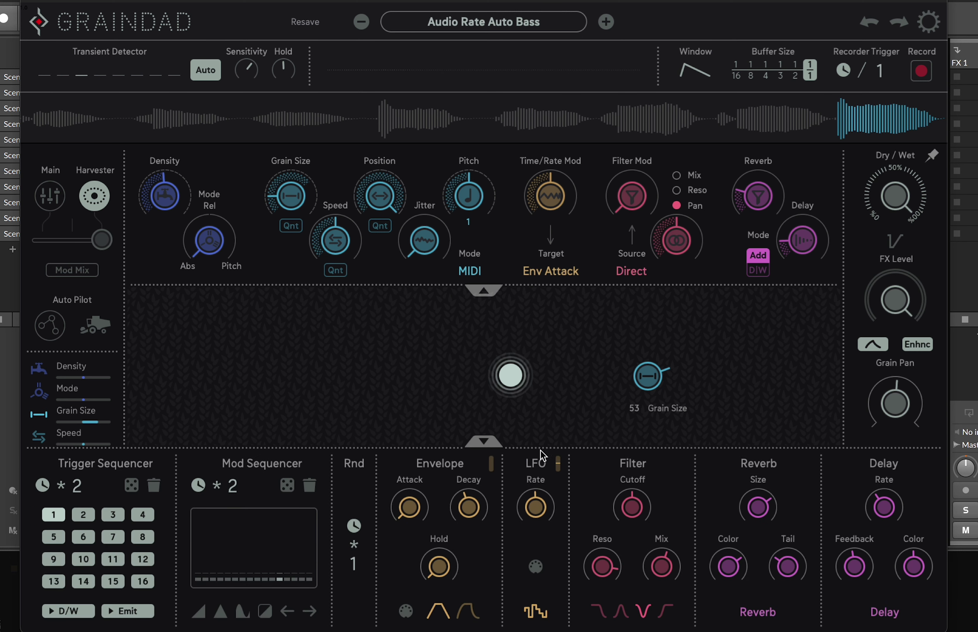
left_click(485, 442)
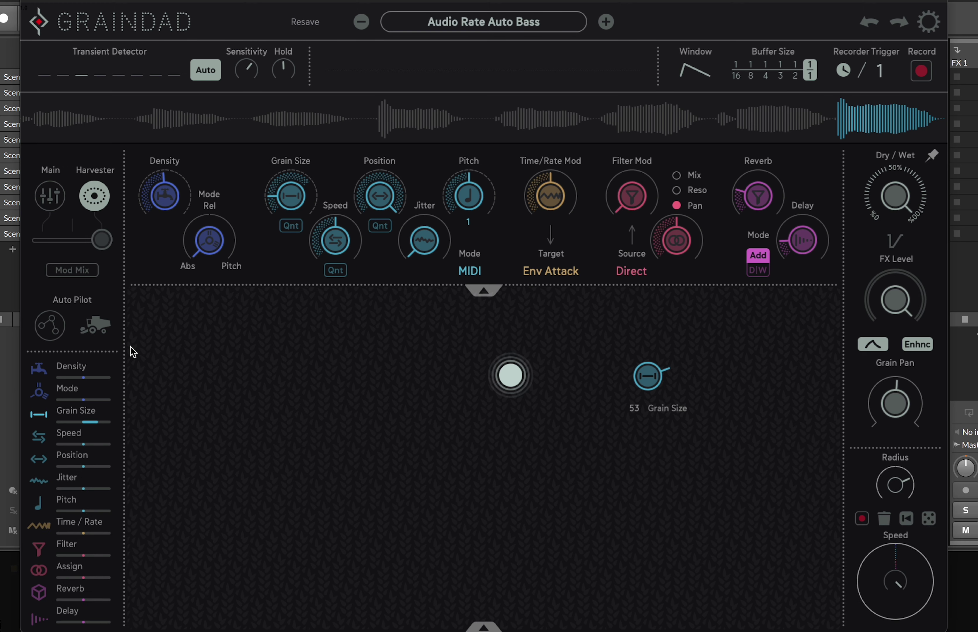
left_click(43, 550)
left_click_drag(326, 473, 378, 376)
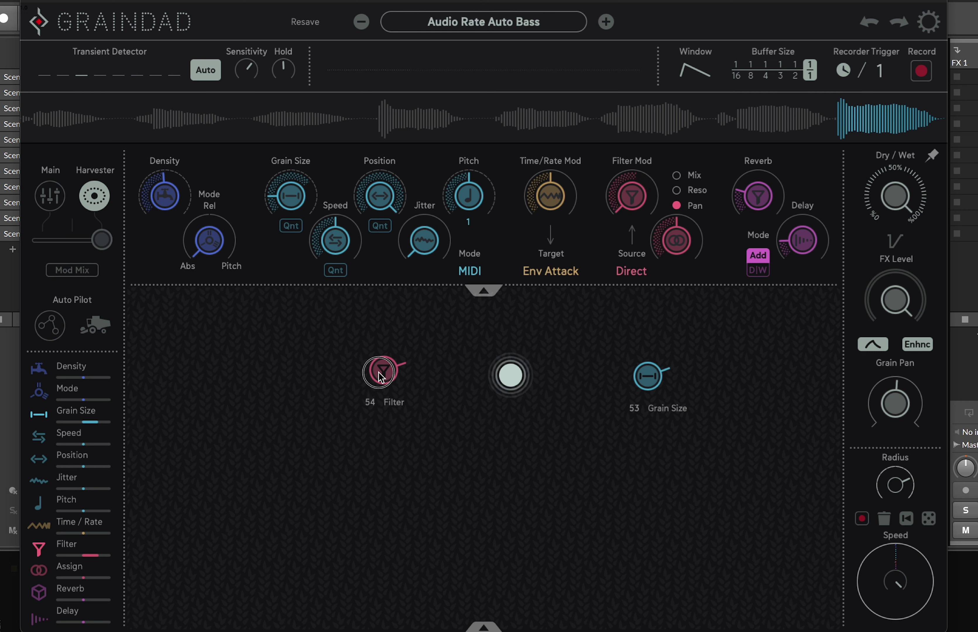
left_click_drag(386, 376, 394, 376)
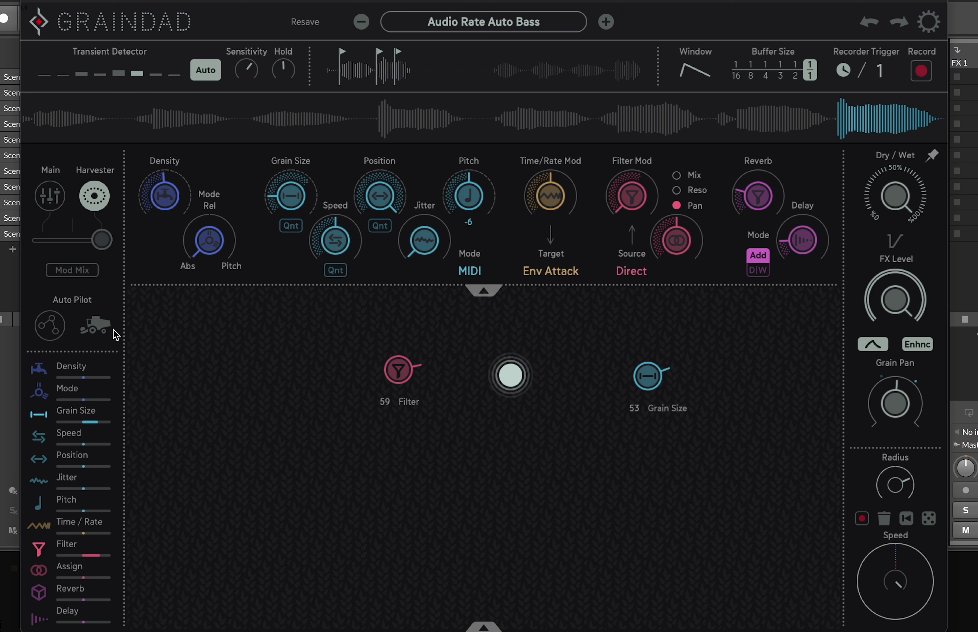
left_click(97, 325)
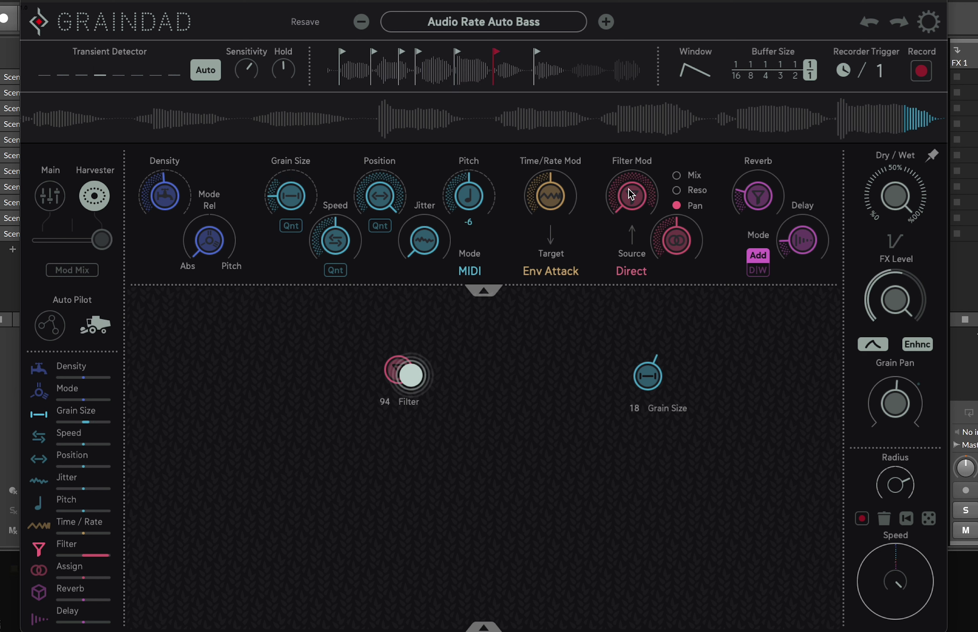
- Show the filter and effect settings, move the Filter icon farther away from Grain Size, and hide the settings again
left_click(484, 626)
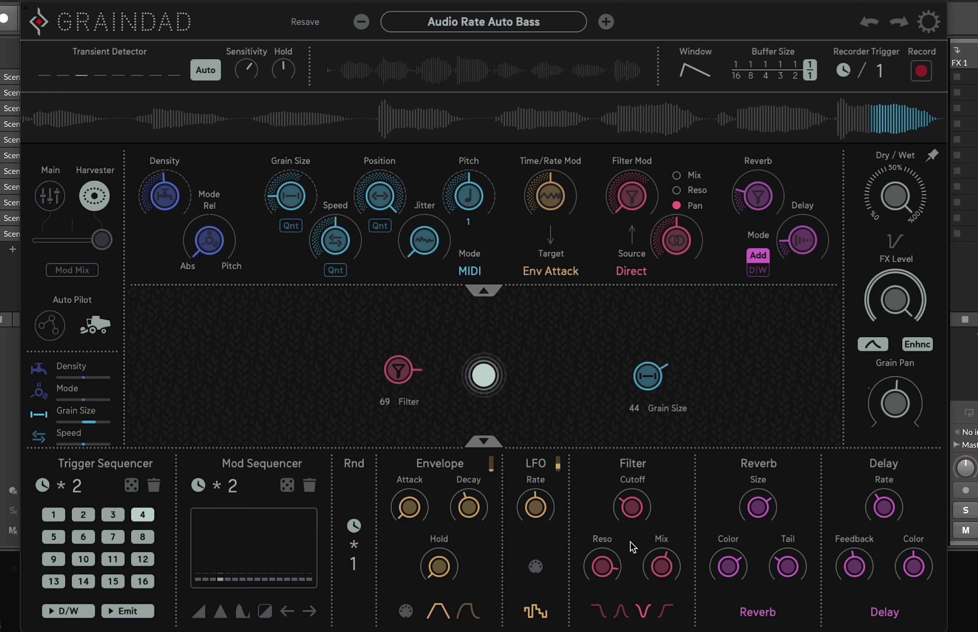
left_click_drag(398, 371, 352, 371)
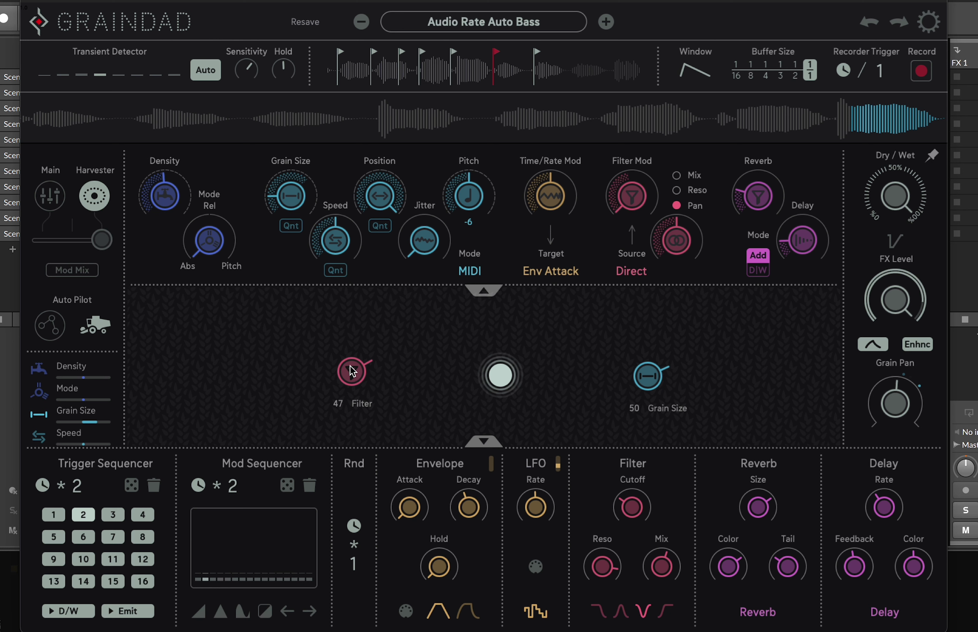
left_click(484, 442)
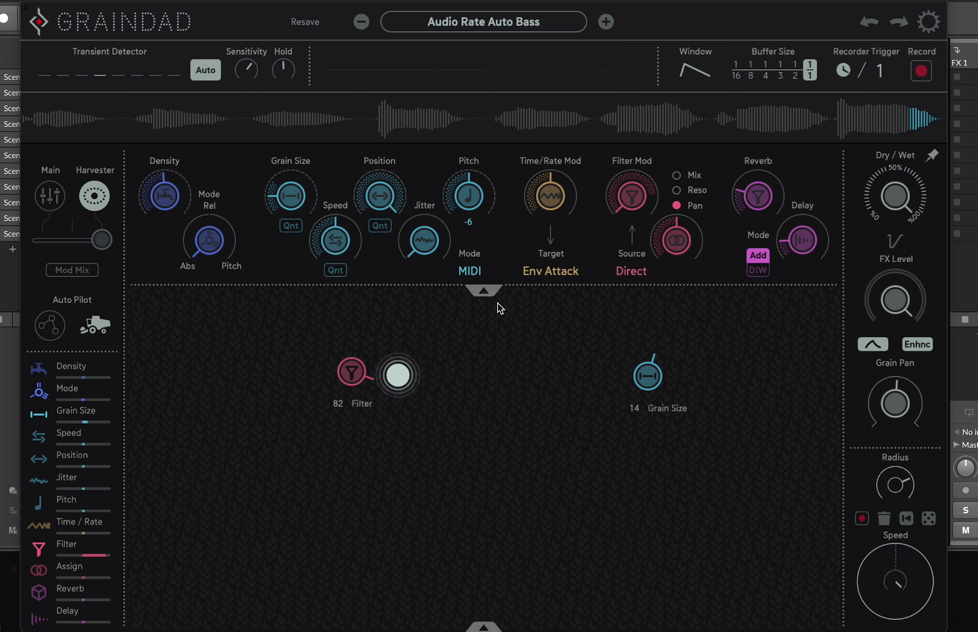
- Enable the Mode parameter and place its icon below the ball's path, between Filter and Grain Size
left_click(484, 290)
left_click_drag(585, 226, 415, 484)
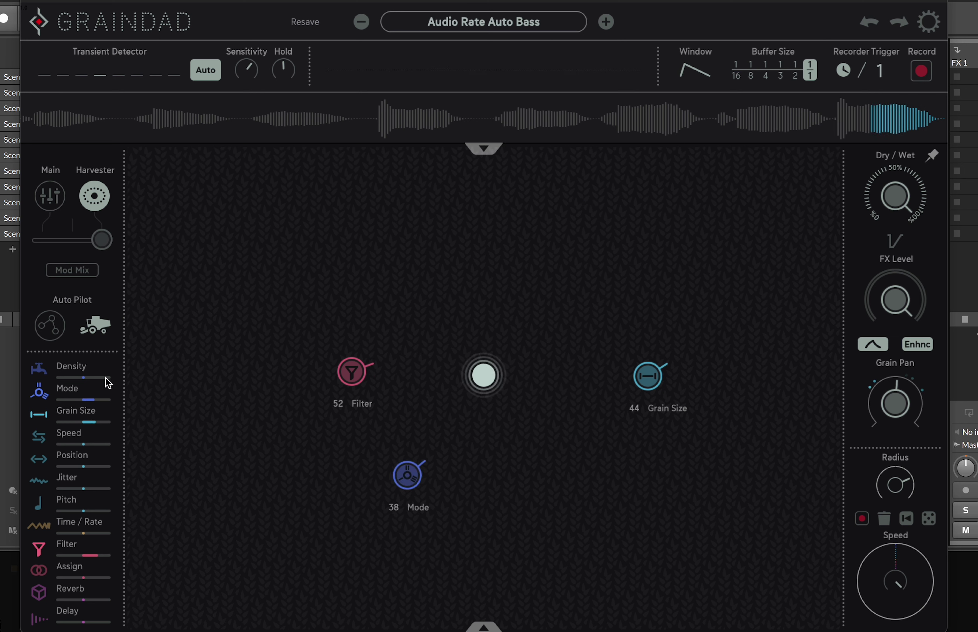
left_click(487, 149)
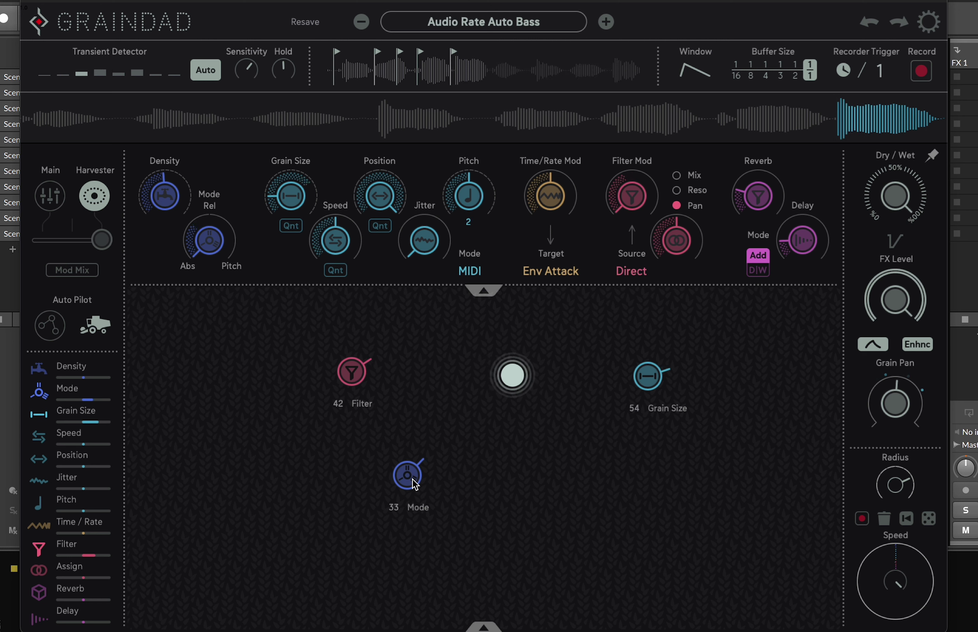
- Try several positions for the Mode icon around the ball's path and leave it below and to the left of Filter
left_click(413, 491)
left_click_drag(413, 491, 460, 526)
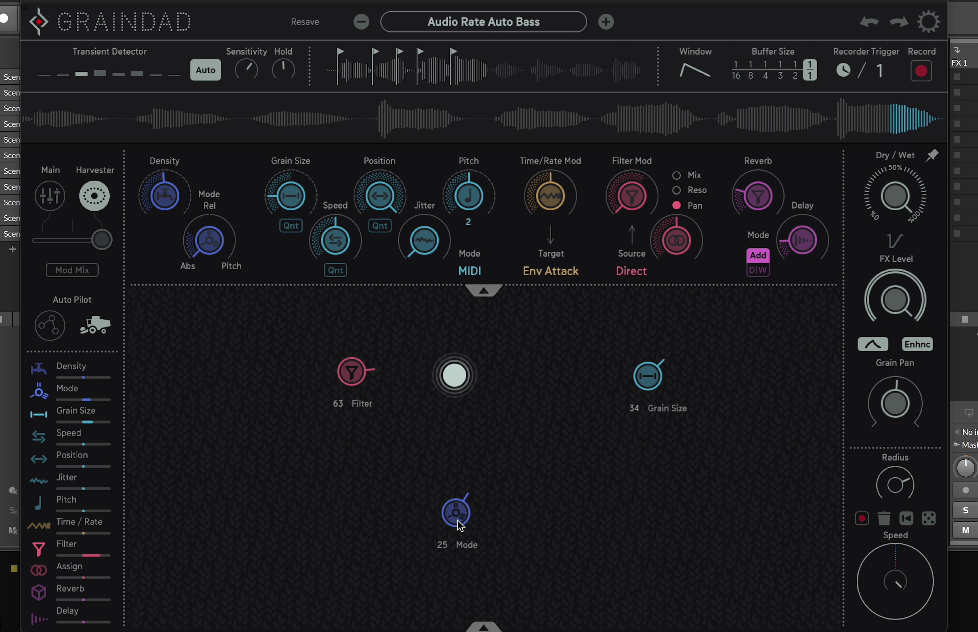
left_click_drag(458, 499, 342, 487)
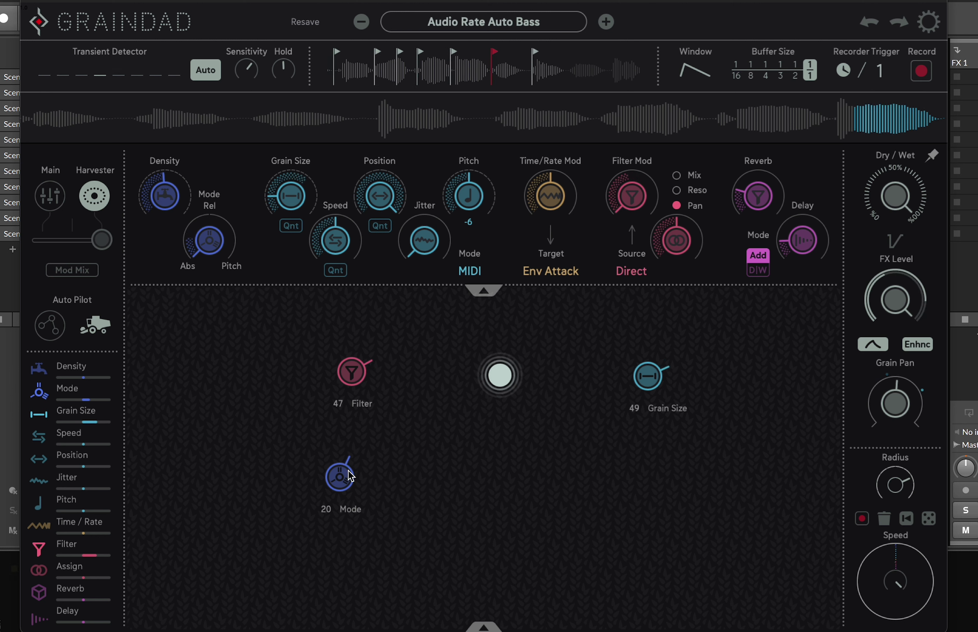
left_click_drag(341, 478, 302, 457)
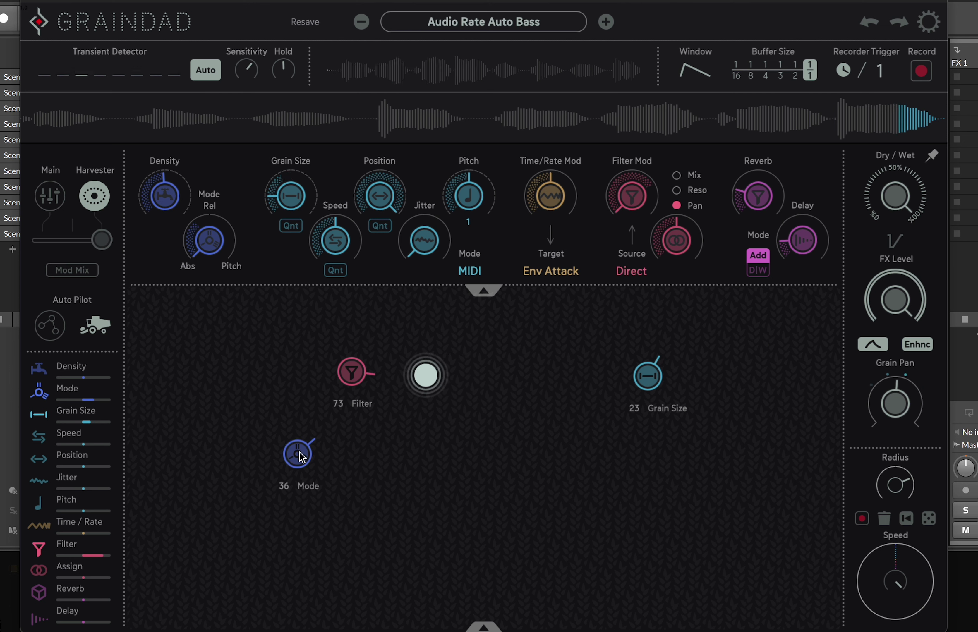
left_click_drag(303, 456, 272, 452)
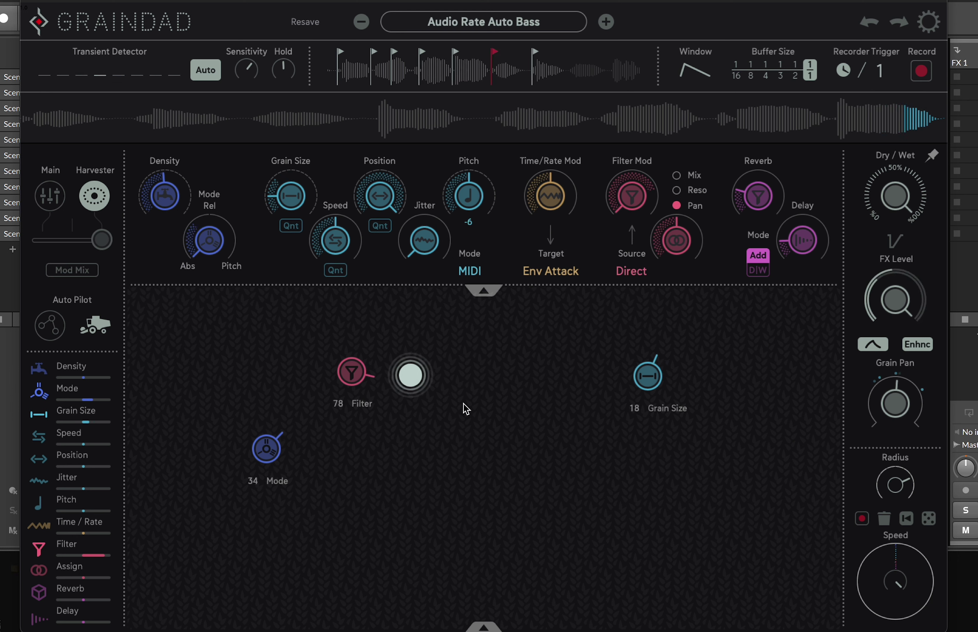
- Reopen flight path editing, raise the Speed of all breakpoints, and fine-tune it
left_click(49, 326)
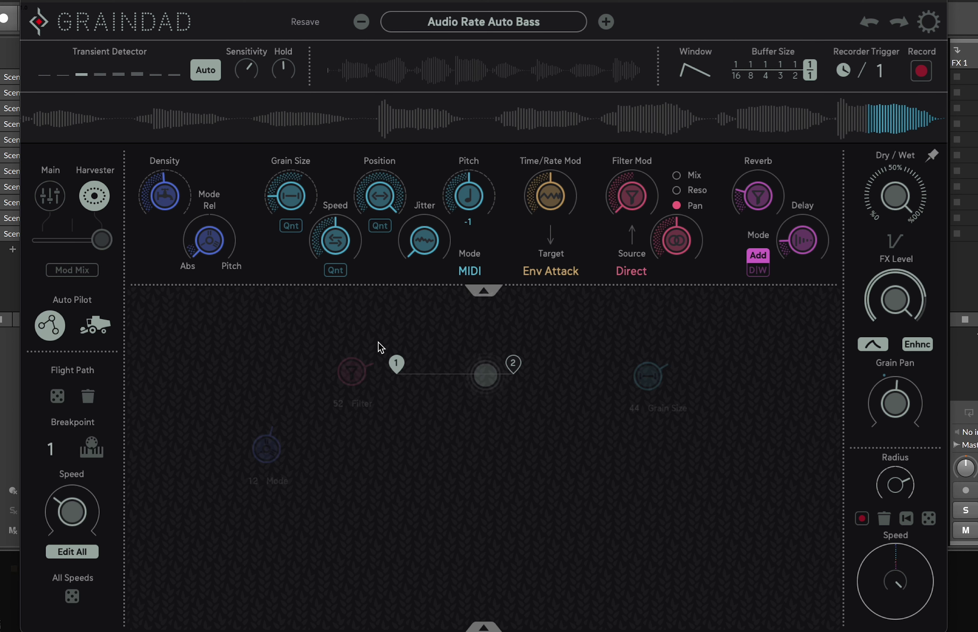
left_click_drag(69, 533, 79, 399)
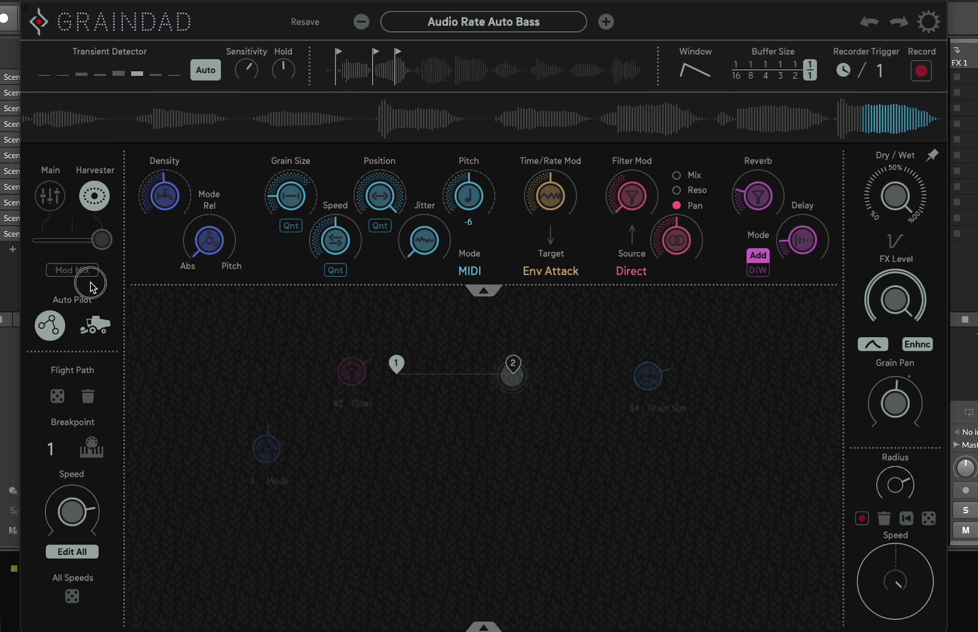
left_click_drag(69, 514, 75, 525)
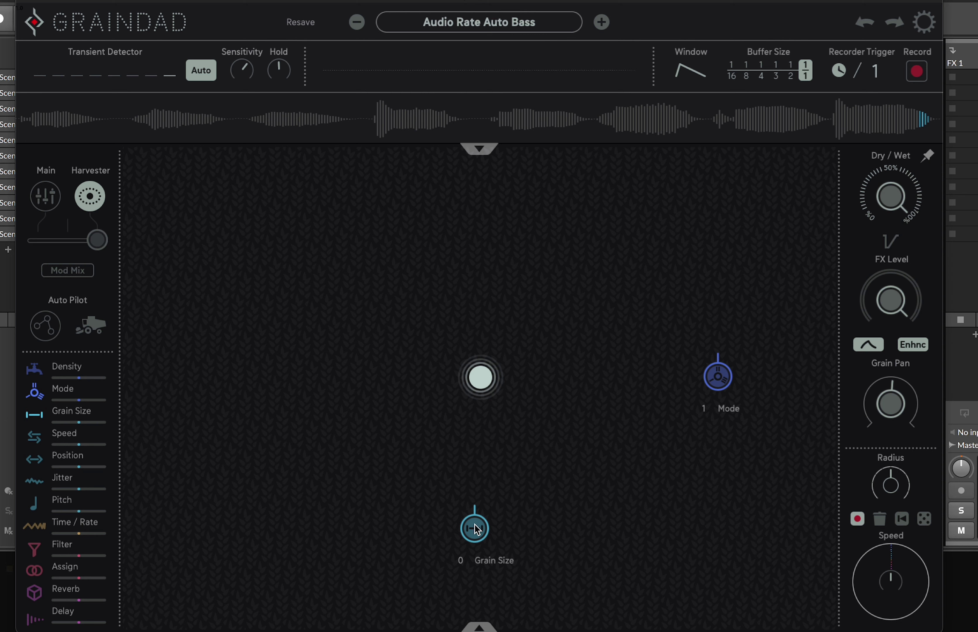
- Try recording a movement of the Grain Size icon to the ball, delete the recording, and nudge the Mode icon slightly
left_click_drag(476, 533, 485, 383)
left_click(882, 524)
left_click_drag(723, 378, 723, 385)
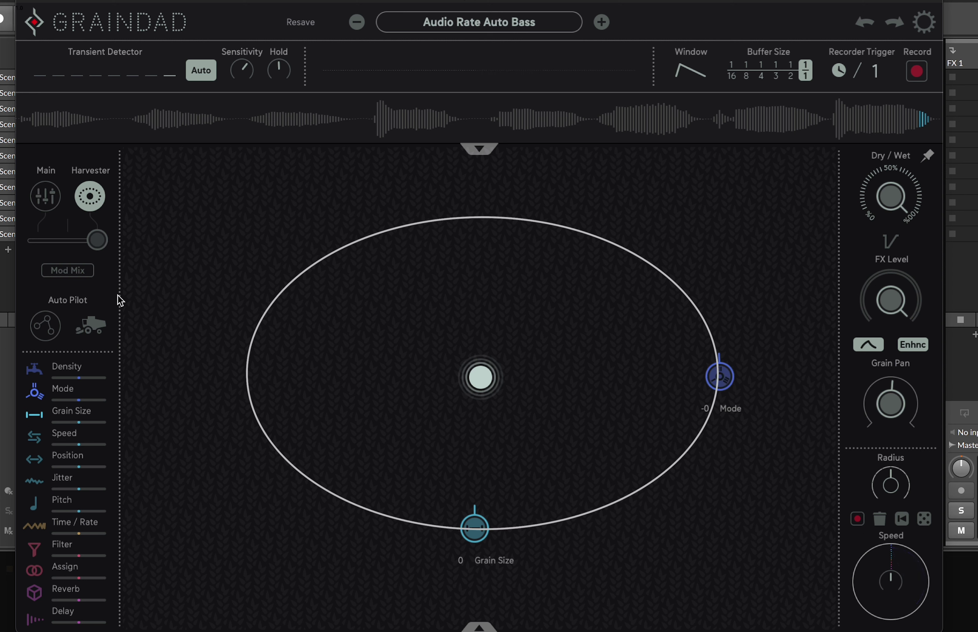
- Enable Density and Position and place their icons on the ellipse around the ball, Density at its left edge and Position at its top
left_click(37, 374)
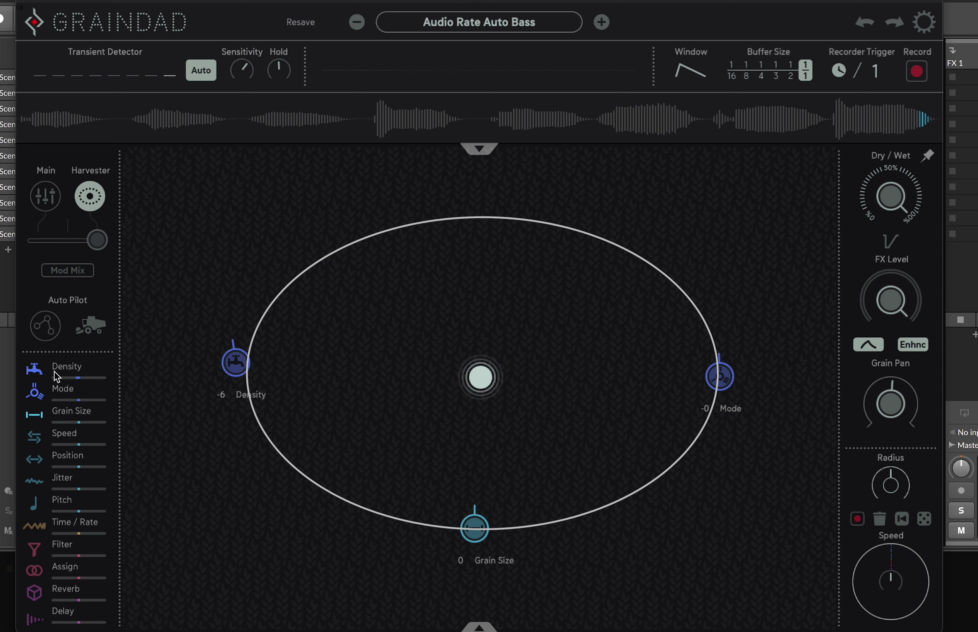
left_click_drag(240, 365, 250, 363)
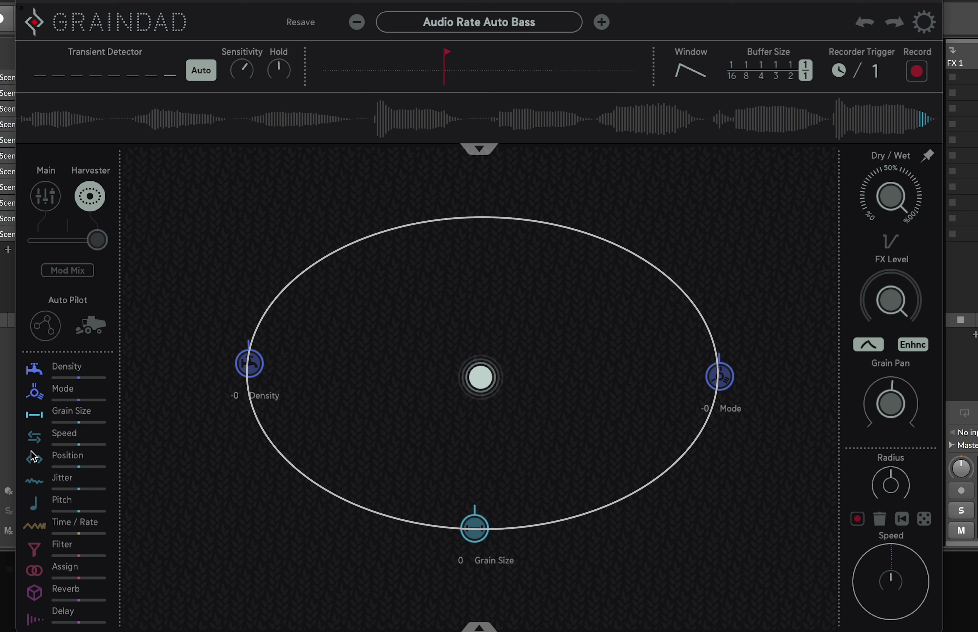
left_click(35, 460)
left_click_drag(315, 430, 473, 218)
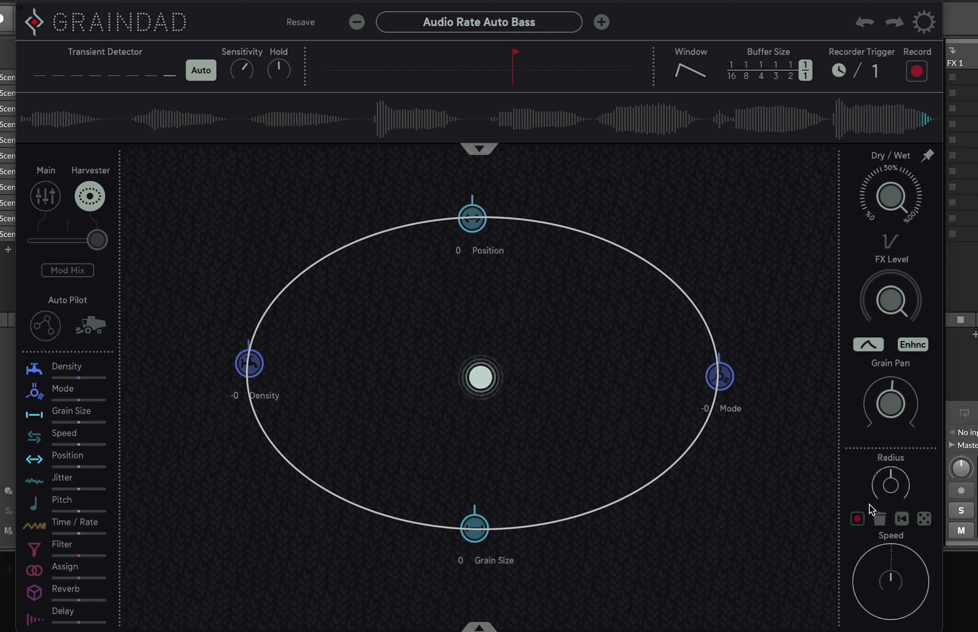
- Reduce the Radius, enable Speed and Pitch, and place their icons on the right and left edges of the smaller ellipse
left_click_drag(897, 491, 901, 557)
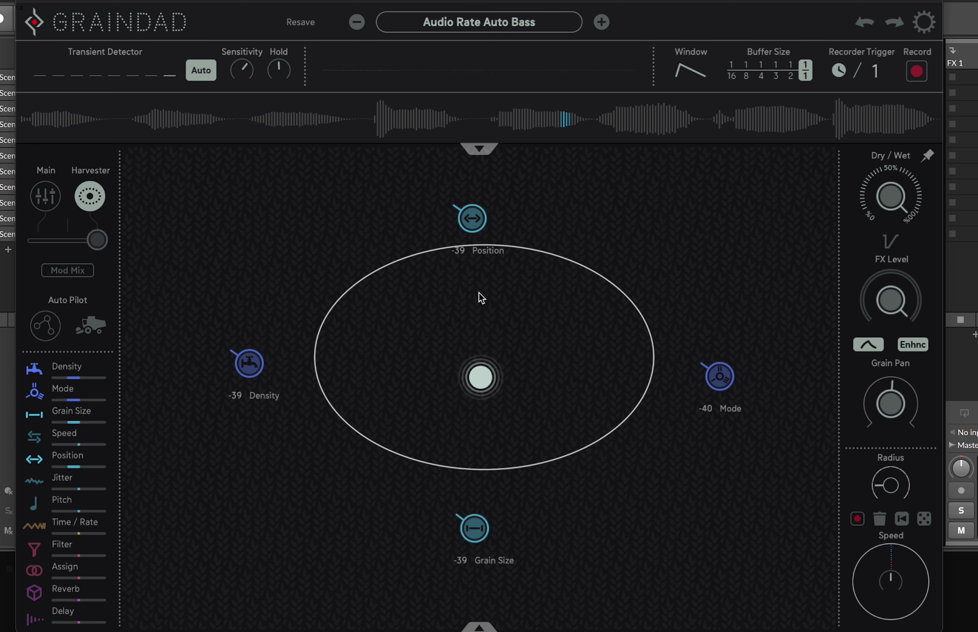
left_click(39, 446)
mouse_move(666, 375)
left_mouse_down()
mouse_move(643, 379)
mouse_move(658, 381)
left_mouse_up()
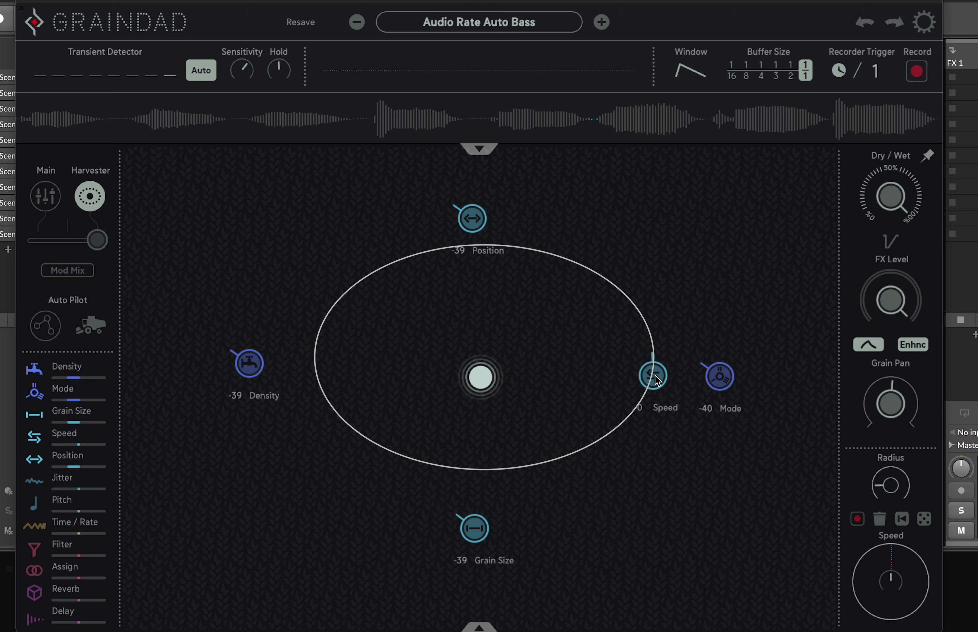
left_click(36, 501)
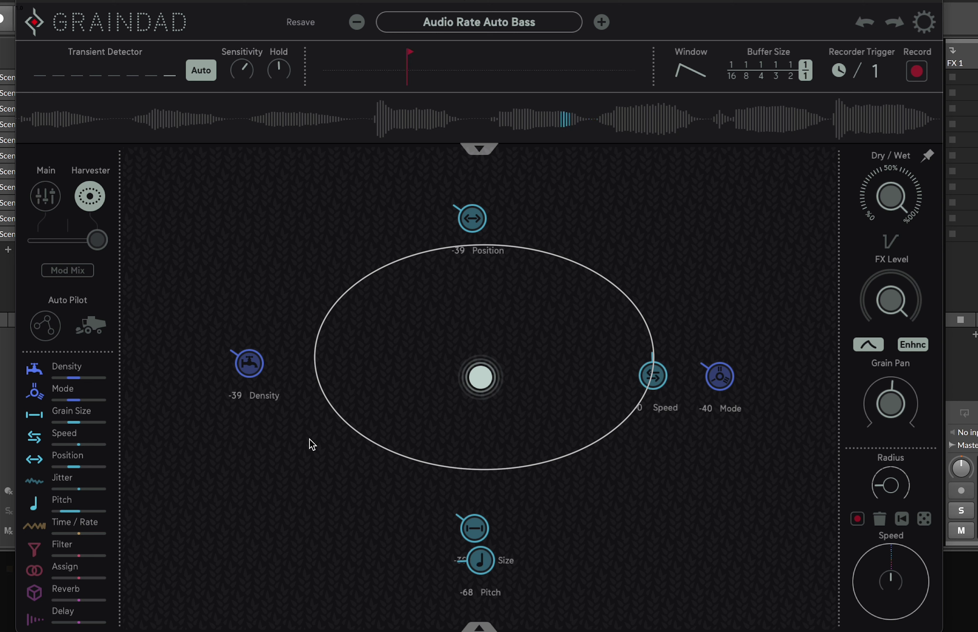
left_click_drag(484, 569, 320, 376)
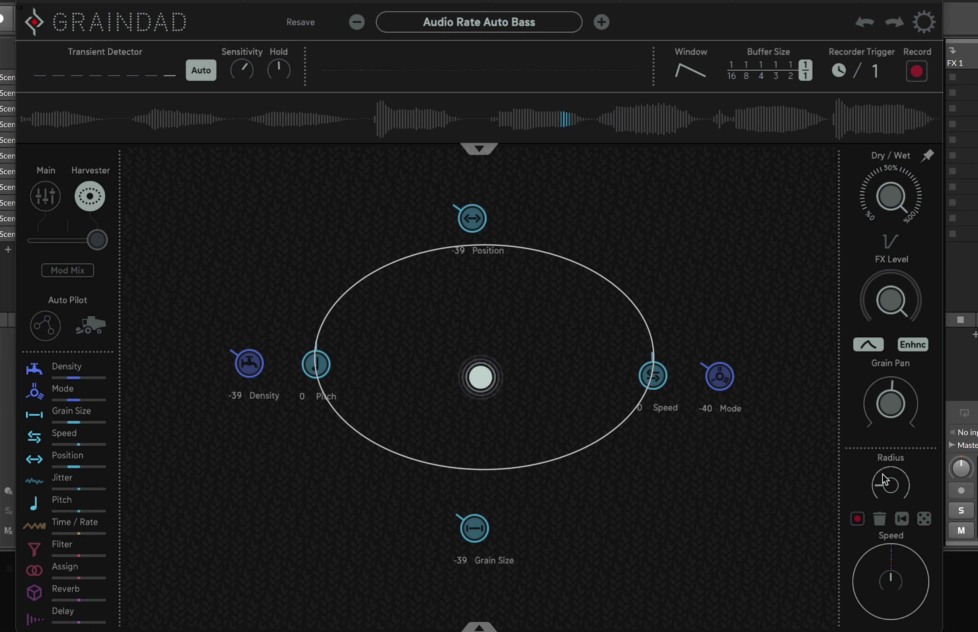
- Reduce the Radius further and bring the Speed and Pitch icons inward onto the edges of the shrunken ellipse
left_click_drag(898, 488, 897, 577)
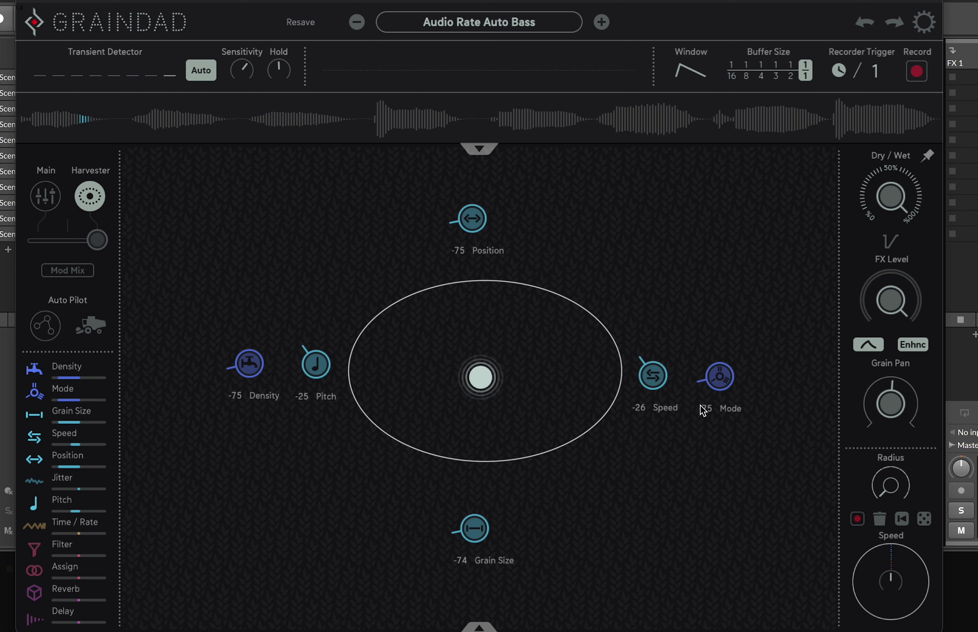
mouse_move(654, 381)
left_mouse_down()
mouse_move(610, 379)
mouse_move(623, 385)
left_mouse_up()
left_click_drag(326, 358, 360, 363)
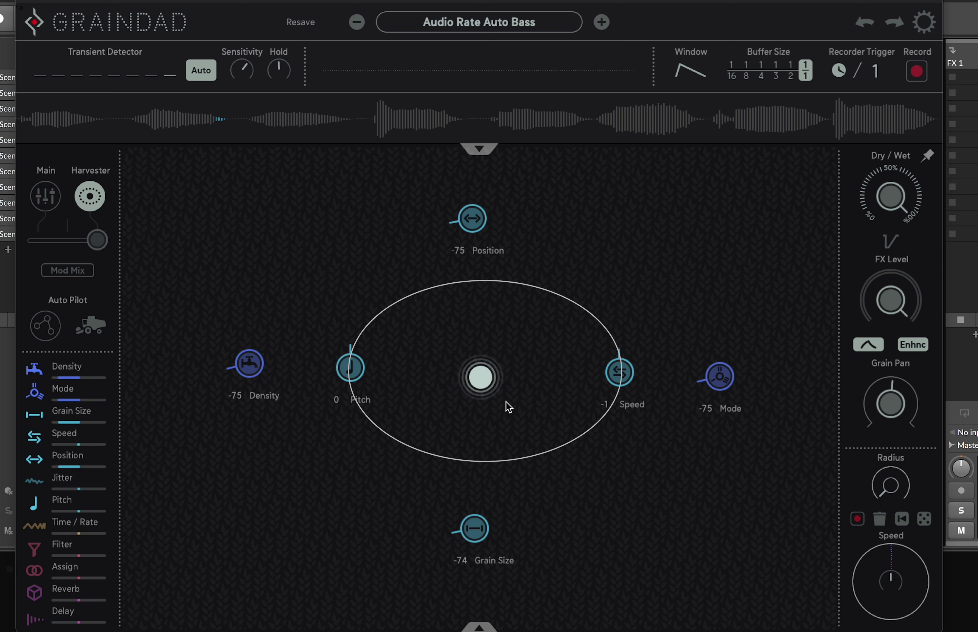
- Raise the Radius to maximum and move the Mode, Density, Position and Grain Size icons outward to the edge of the enlarged ellipse
left_click_drag(897, 497, 931, 215)
left_click_drag(720, 374, 825, 378)
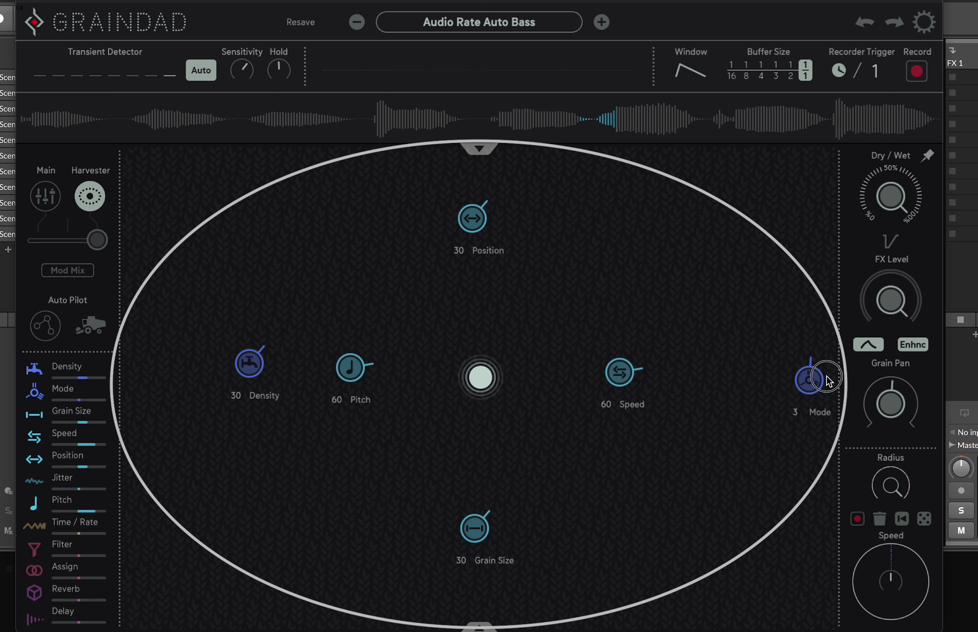
left_click_drag(250, 364, 126, 375)
left_click_drag(472, 220, 473, 120)
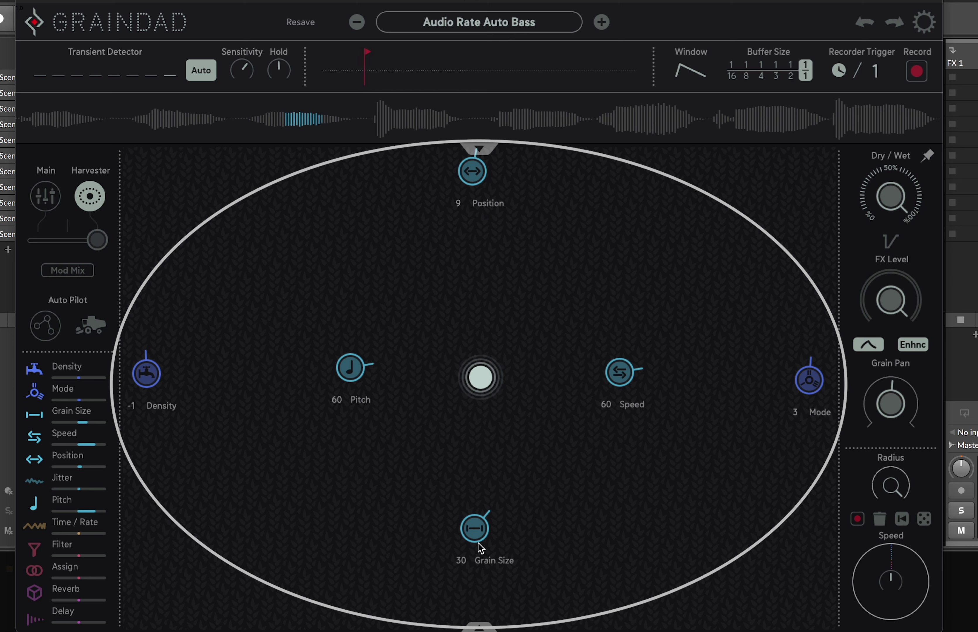
left_click_drag(474, 529, 478, 606)
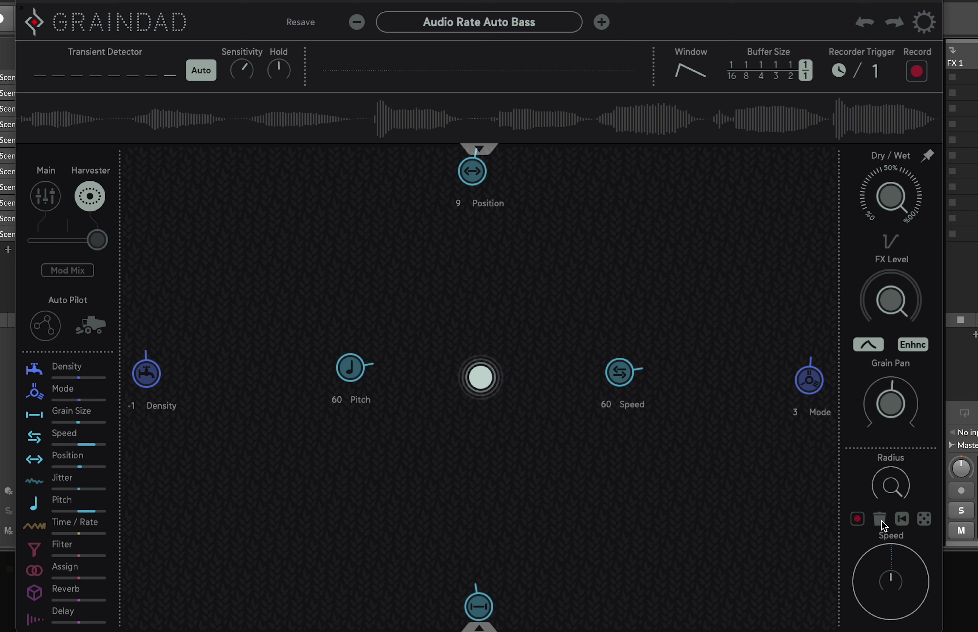
- Reset the parameter icons to their default layout and disable every parameter except Mode and Grain Size
left_click(902, 521)
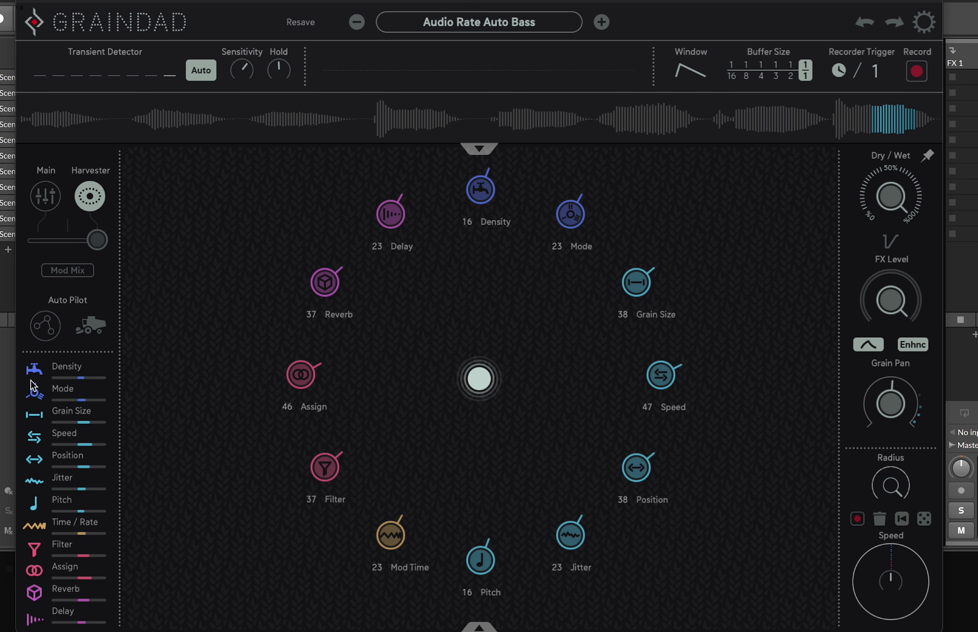
left_click(36, 372)
left_click(34, 394)
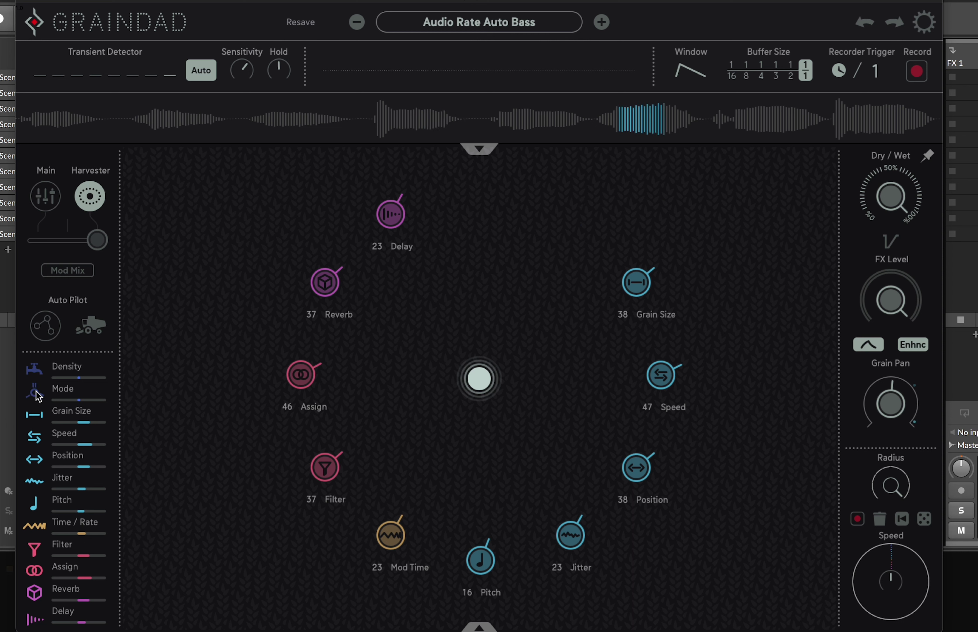
left_click(40, 415)
left_click(37, 416)
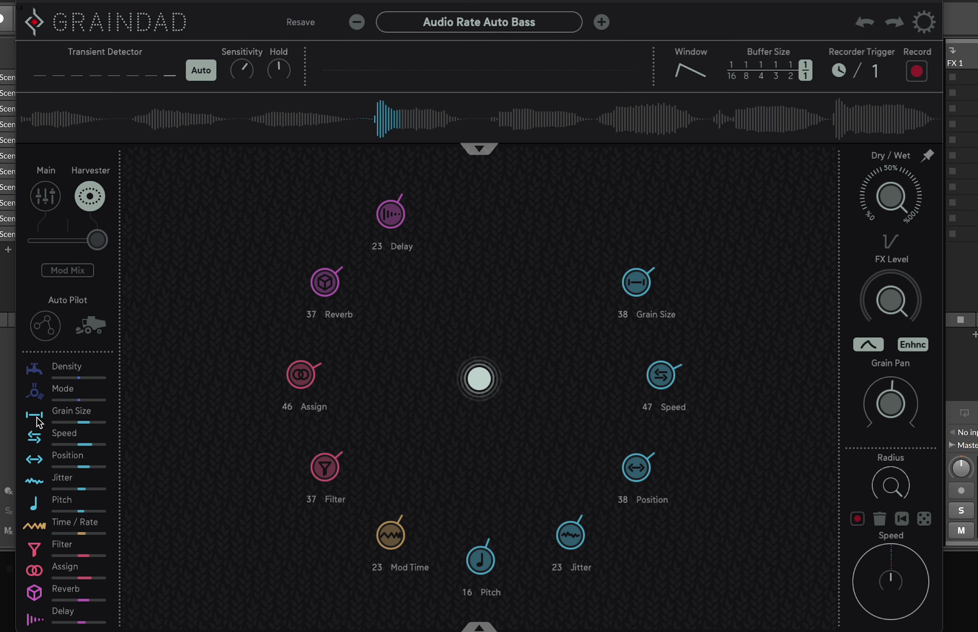
left_click(35, 438)
left_click(40, 460)
left_click(37, 482)
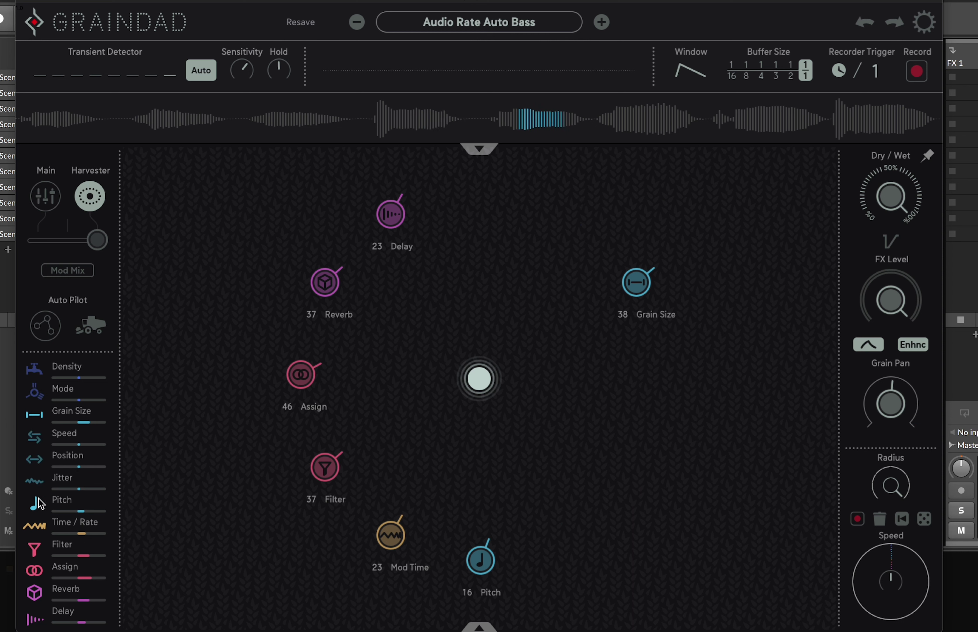
left_click(37, 501)
left_click(37, 526)
left_click(38, 549)
left_click(37, 571)
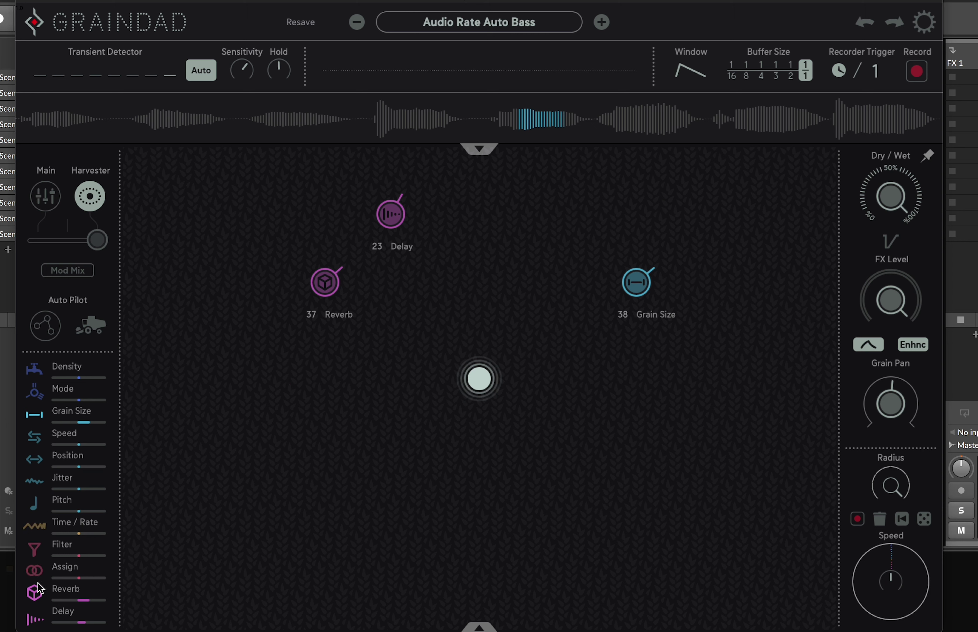
left_click(37, 593)
left_click(38, 618)
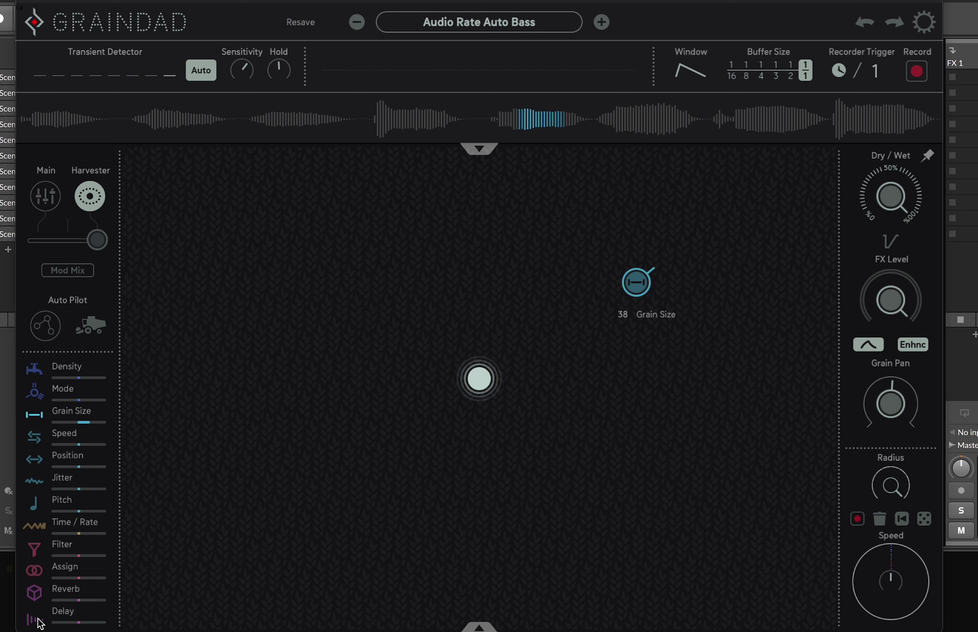
left_click(38, 393)
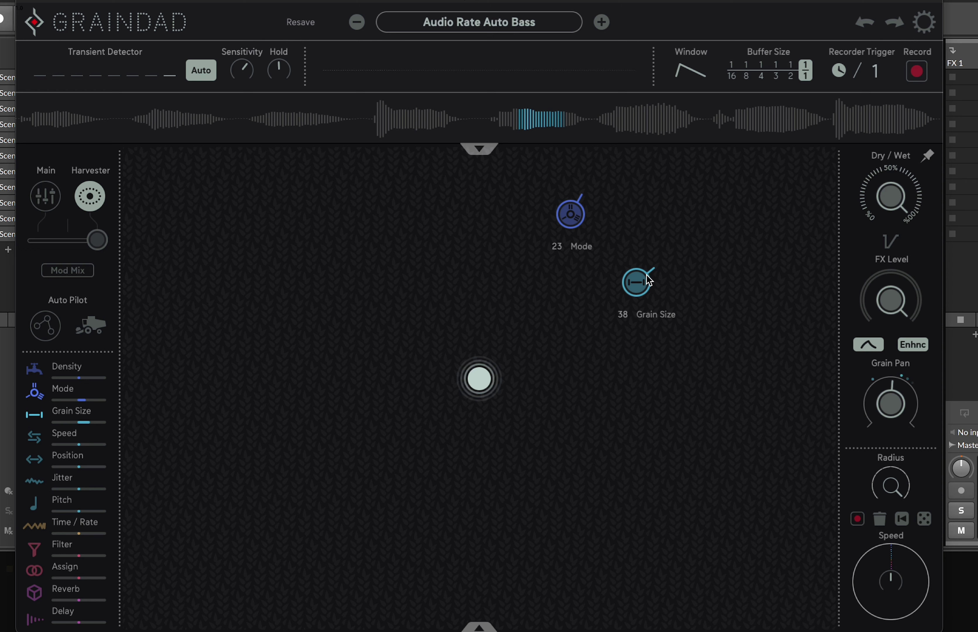
- Place the Grain Size icon directly below the ball, return the Radius to its centre setting, and adjust the icon until its modulation is 0
left_click_drag(649, 281, 483, 509)
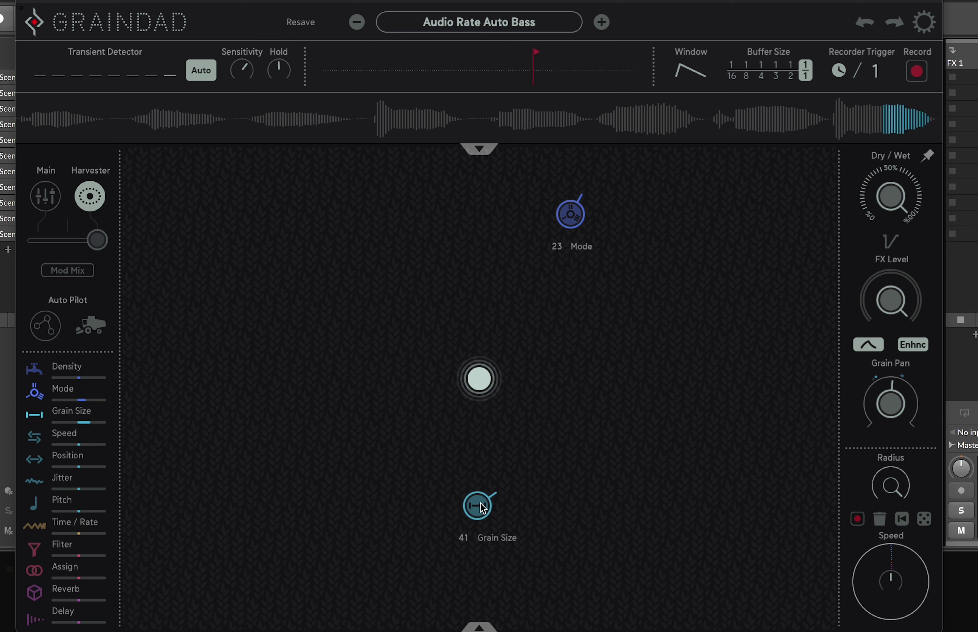
scroll(898, 489, "up", 3)
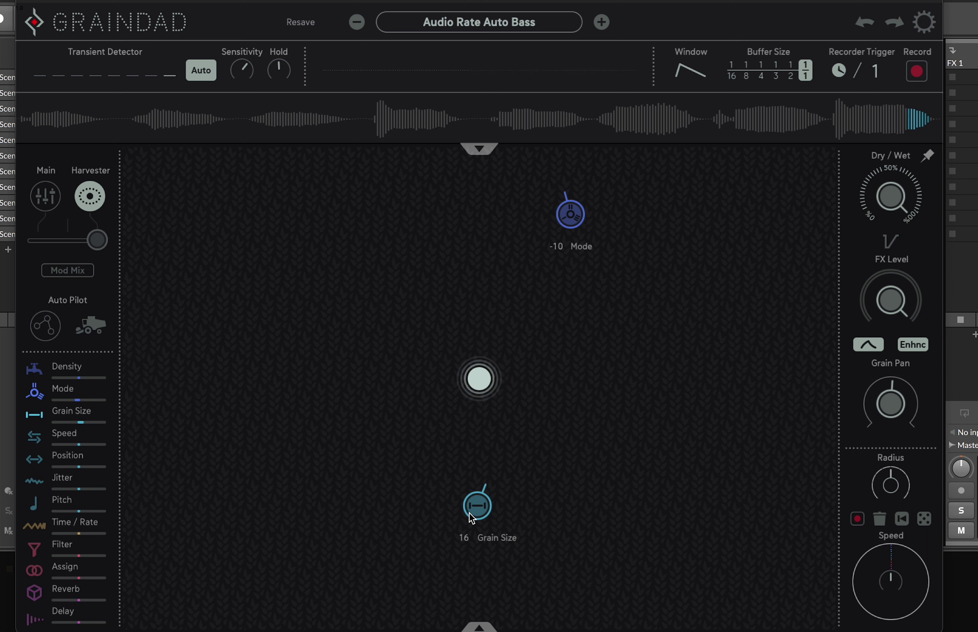
left_click_drag(476, 513, 480, 537)
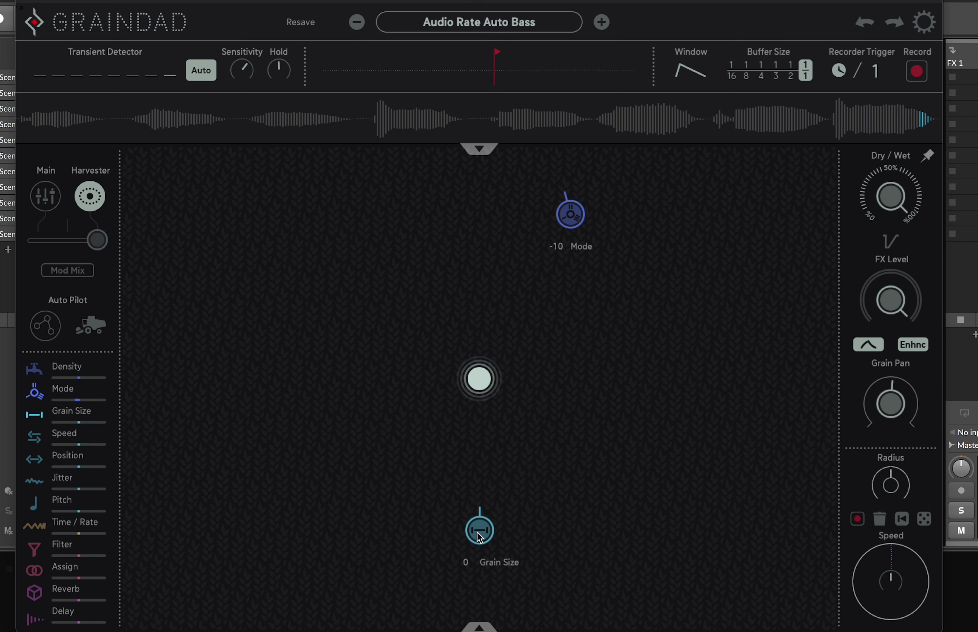
- Check the parameter knobs and move the Mode icon far to the right of the ball, slightly below its height
left_click(477, 151)
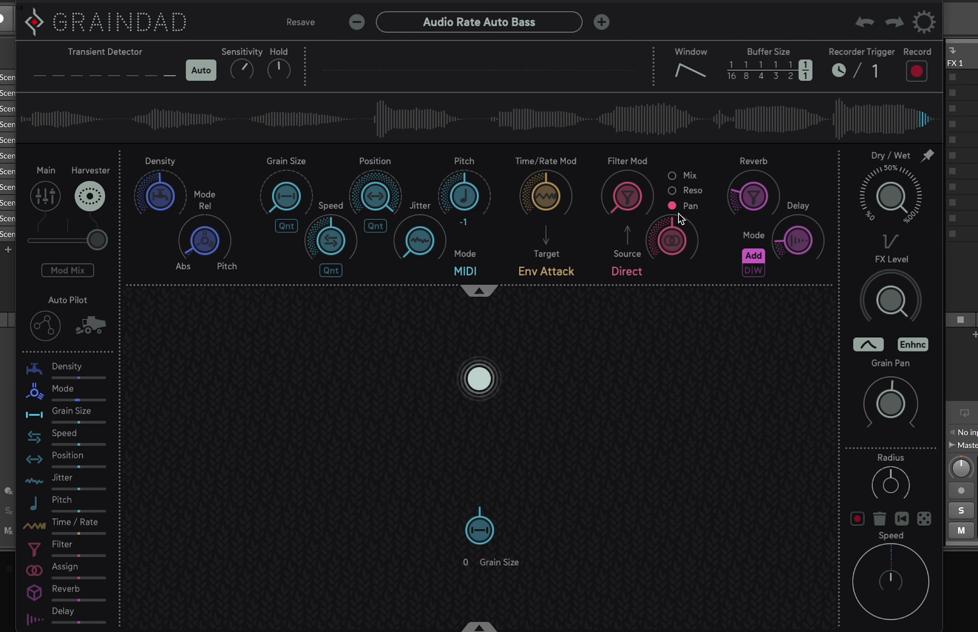
left_click(472, 290)
left_click_drag(574, 224, 805, 430)
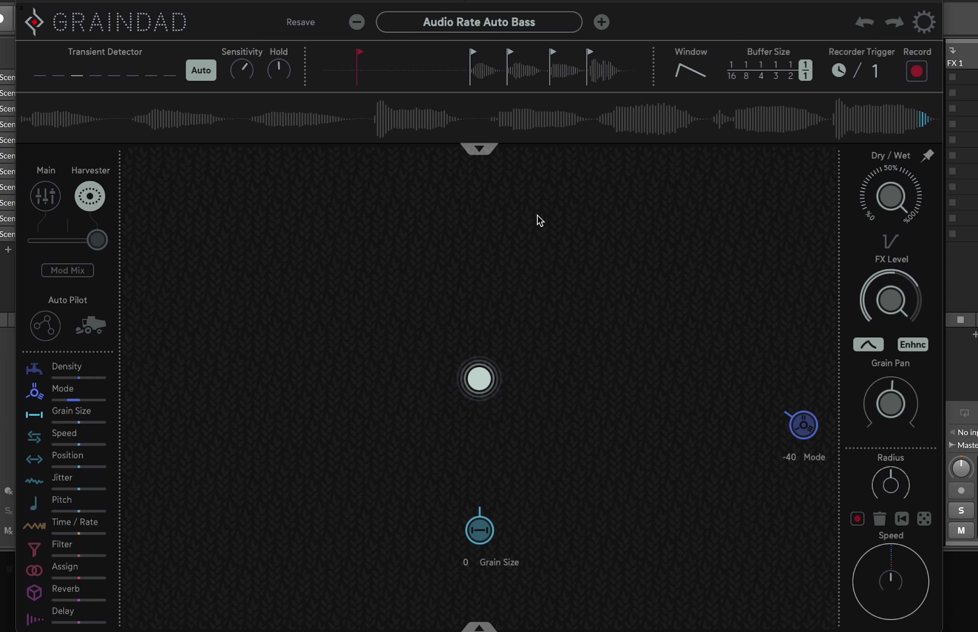
- Reveal the parameter knobs, try out the Grain Size knob, and record a short movement of the Grain Size icon
left_click(479, 148)
mouse_move(290, 207)
left_click_drag(290, 208, 304, 263)
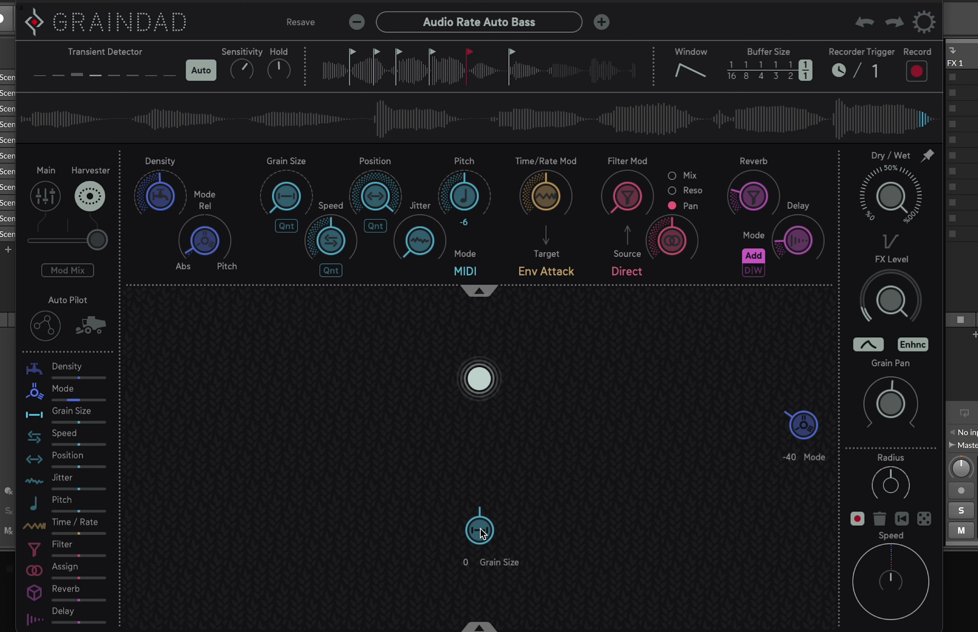
mouse_move(483, 526)
left_mouse_down()
mouse_move(481, 448)
mouse_move(484, 541)
mouse_move(481, 398)
mouse_move(486, 533)
left_mouse_up()
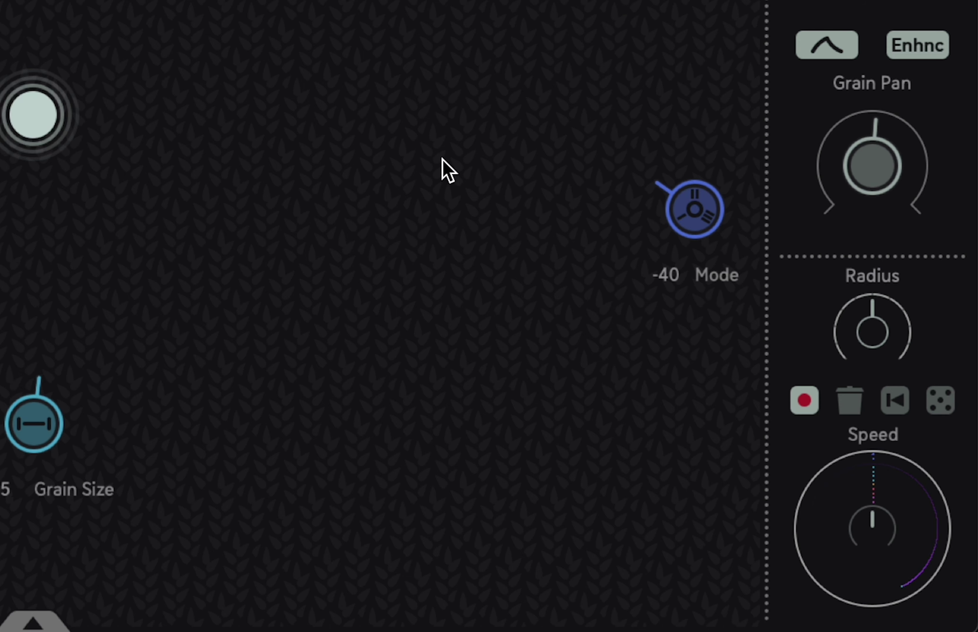
left_click(804, 400)
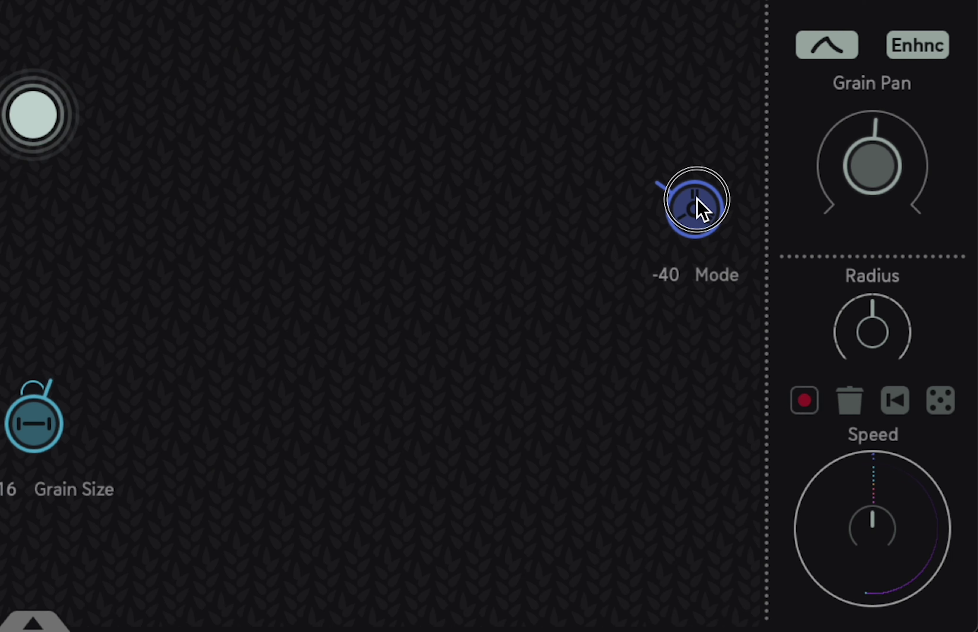
- Move the Mode icon level with the ball on its right, try recording a movement for it, clear that movement, and end recording
left_click_drag(698, 198, 509, 119)
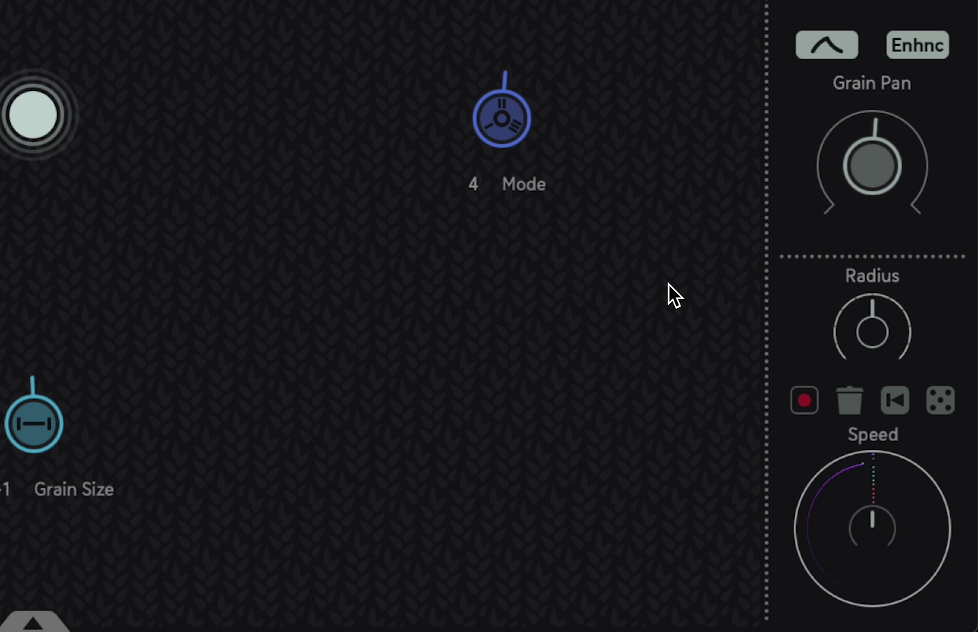
left_click(804, 400)
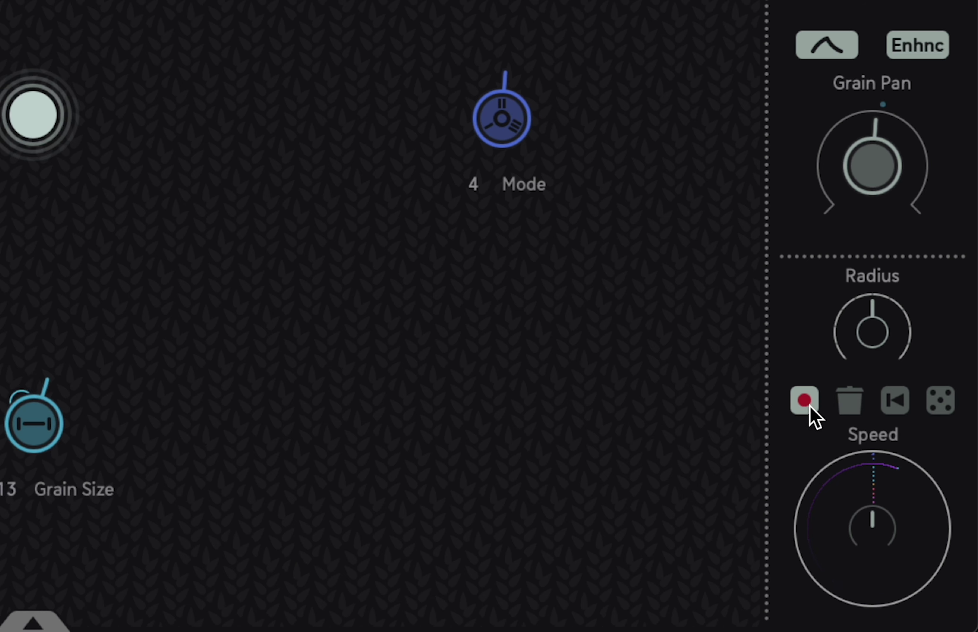
mouse_move(512, 123)
left_mouse_down()
mouse_move(155, 59)
mouse_move(493, 106)
mouse_move(445, 137)
mouse_move(439, 0)
left_mouse_up()
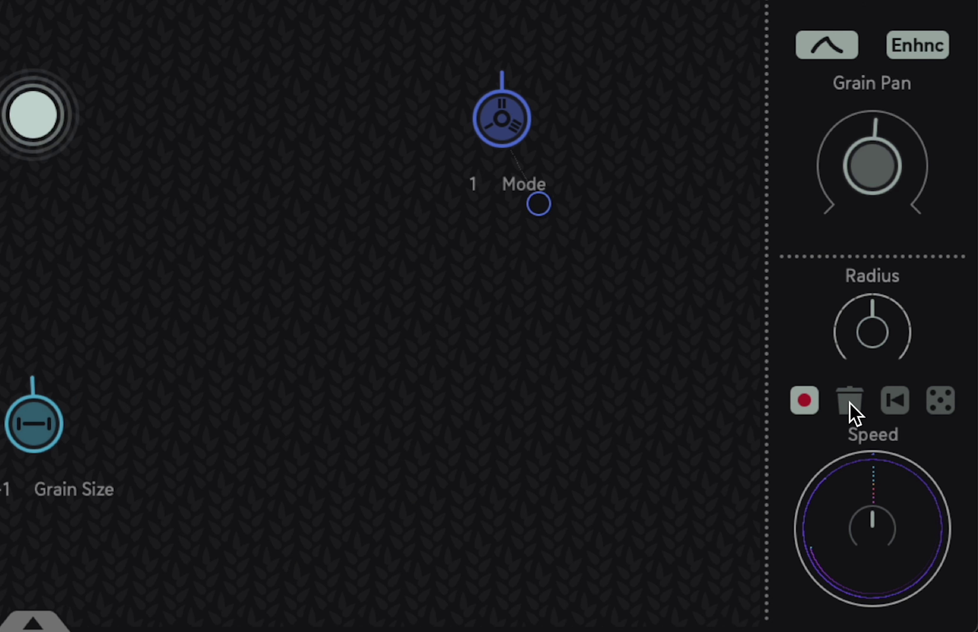
left_click(513, 118)
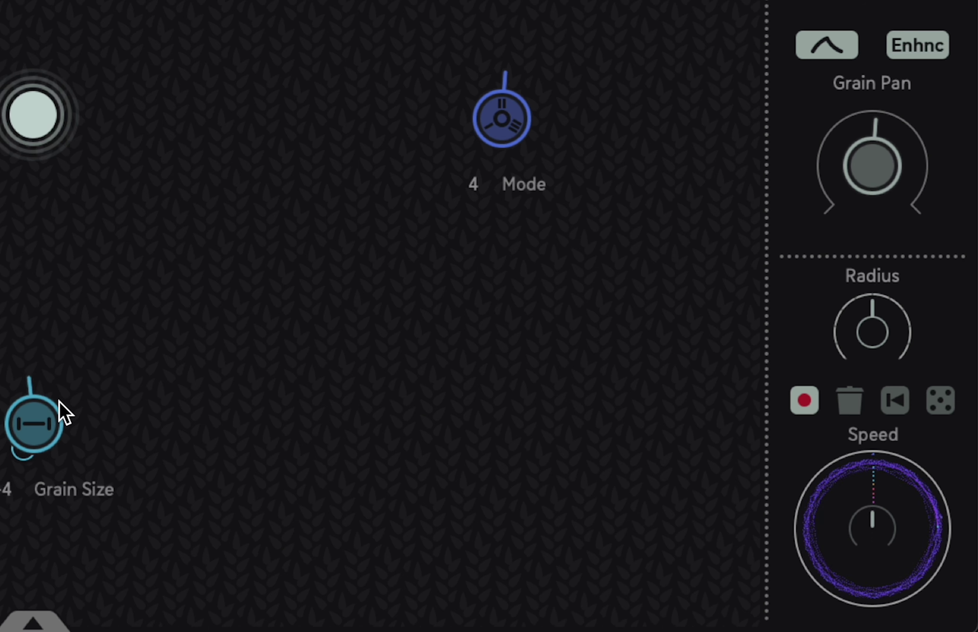
left_click(805, 403)
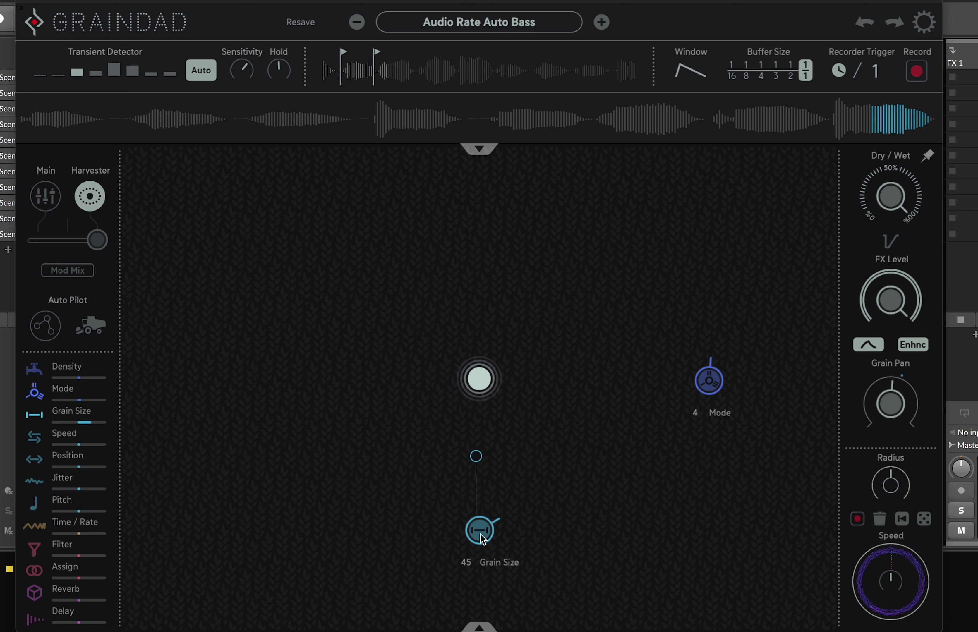
- Move the Grain Size icon further below the ball and reshape the flight path vertically, with breakpoint 1 on the ball and breakpoint 2 above it
left_click_drag(482, 538, 484, 561)
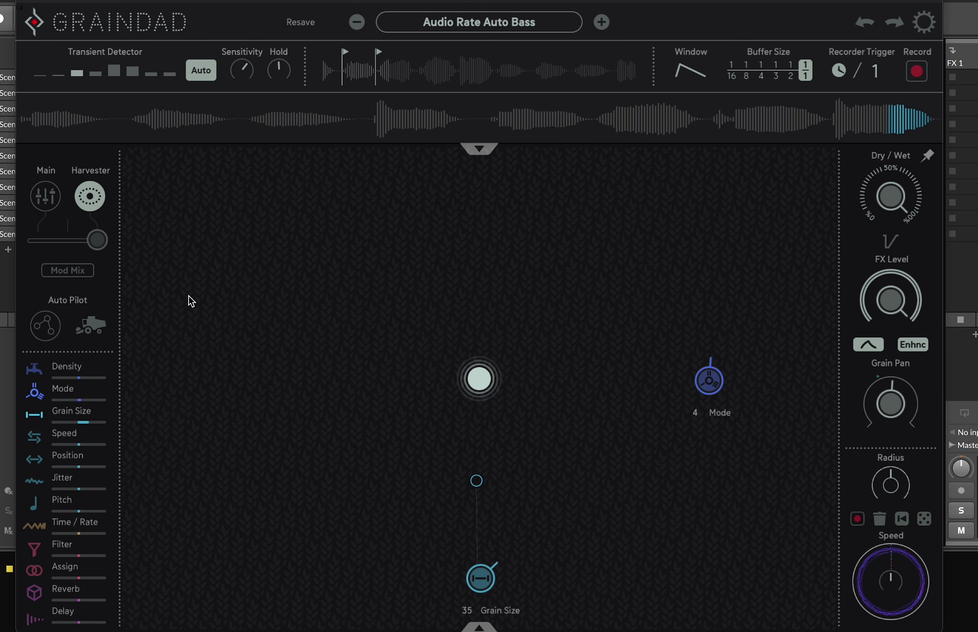
left_click(47, 327)
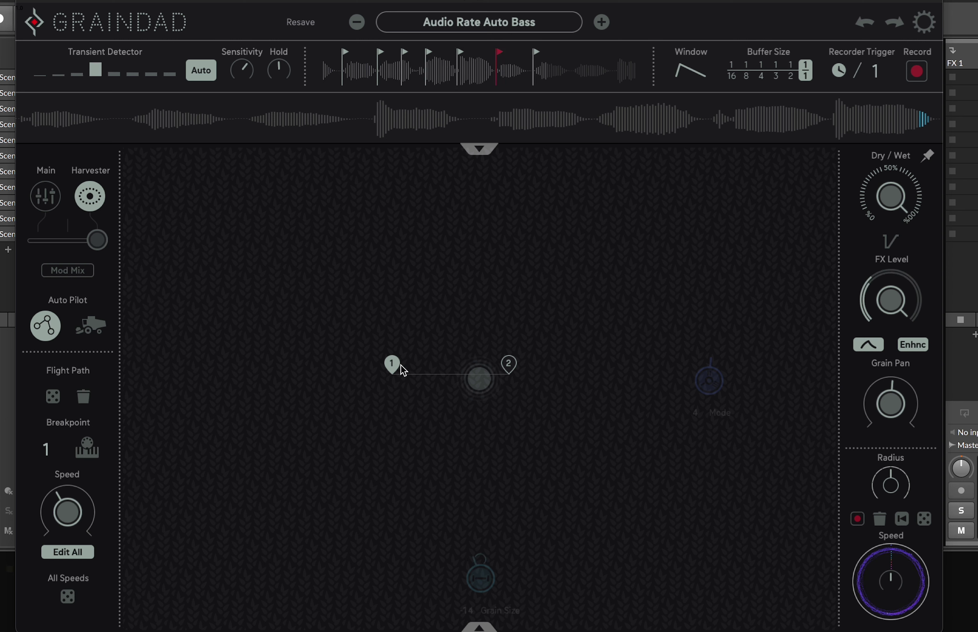
left_click_drag(393, 369, 478, 289)
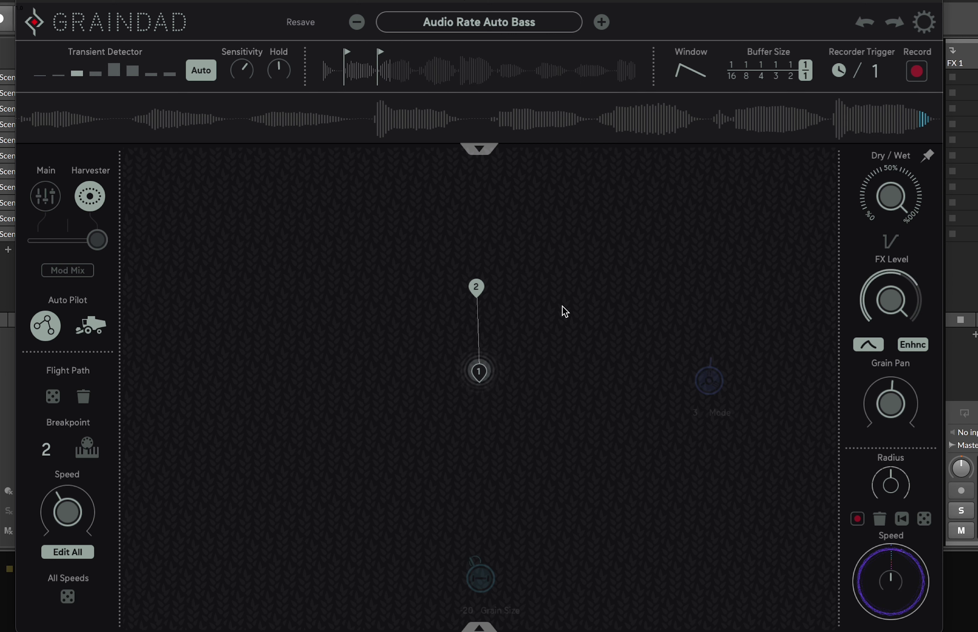
- Leave flight path editing, move the Grain Size icon closer below the ball, and place the Mode icon above the ball
left_click(46, 325)
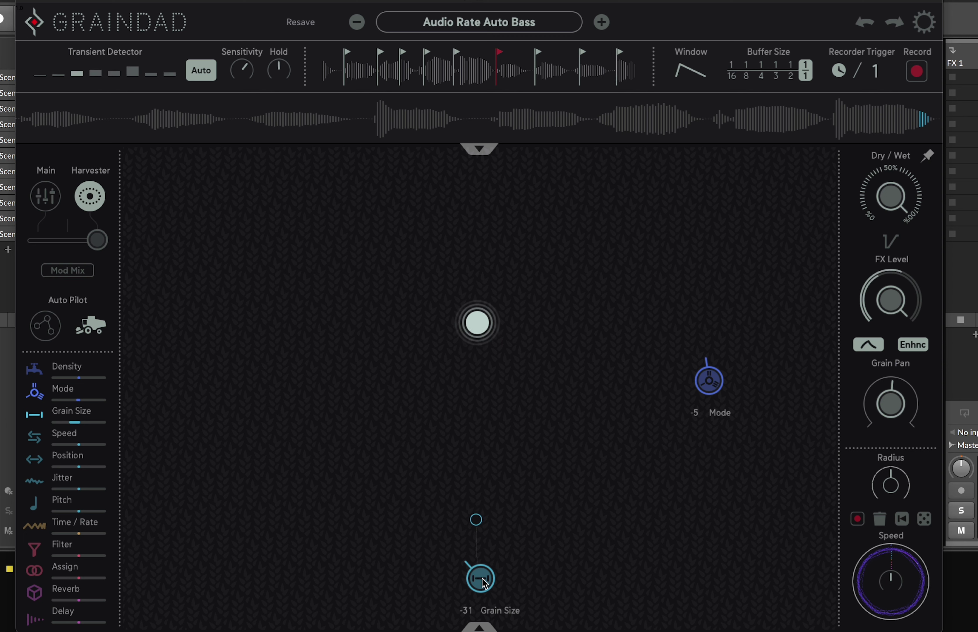
left_click_drag(486, 585, 485, 542)
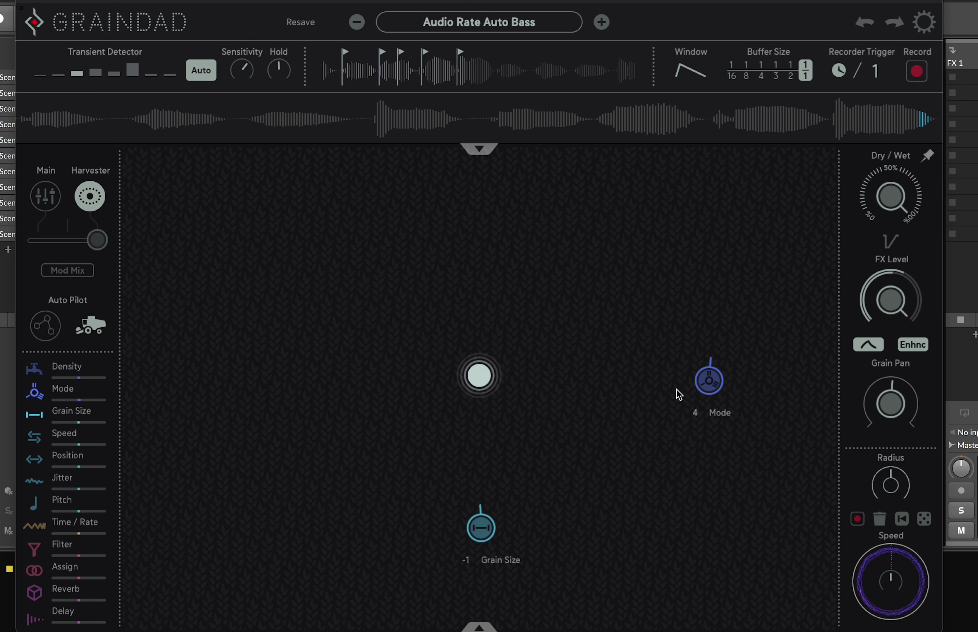
left_click_drag(721, 386, 484, 242)
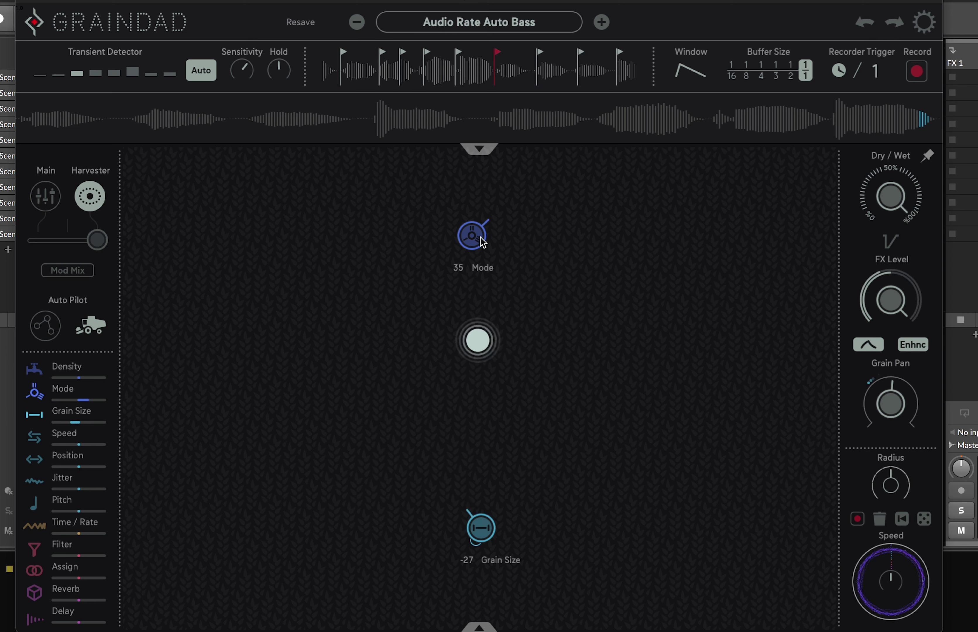
- Check how the parameter knobs respond to the icons and review the flight path between breakpoints 1 and 2
left_click(478, 149)
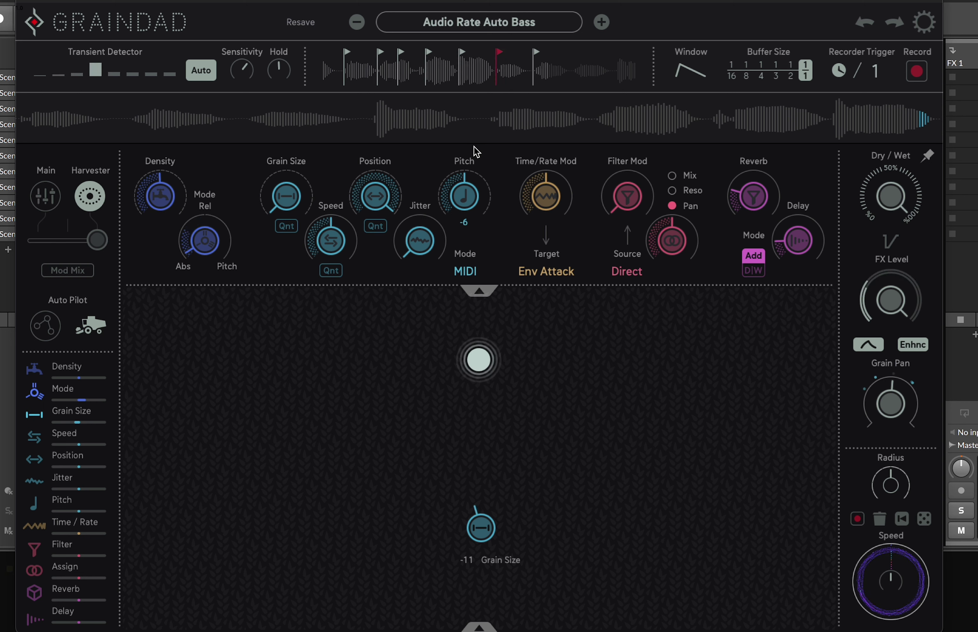
left_click(479, 291)
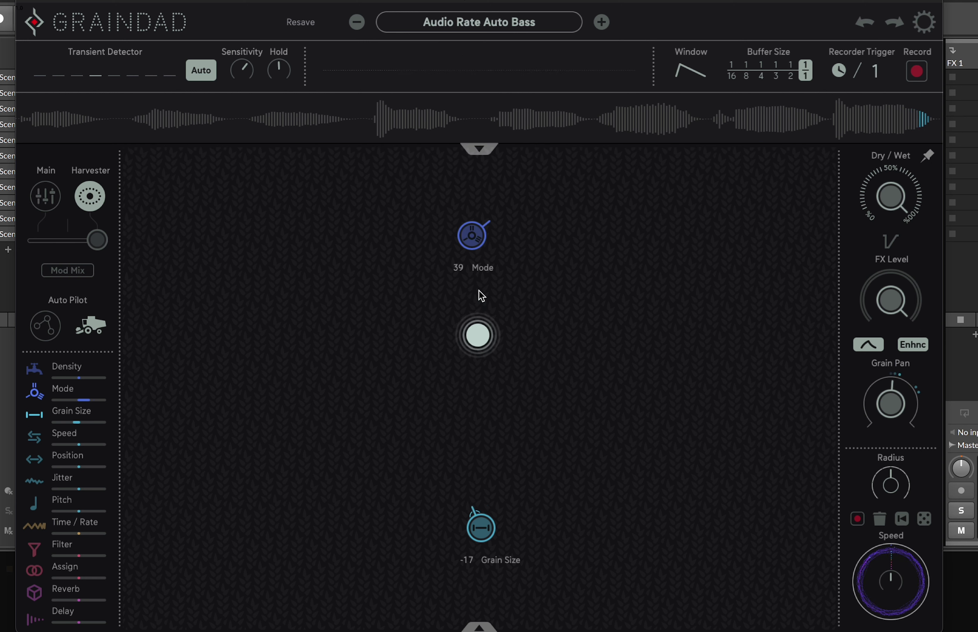
left_click(43, 329)
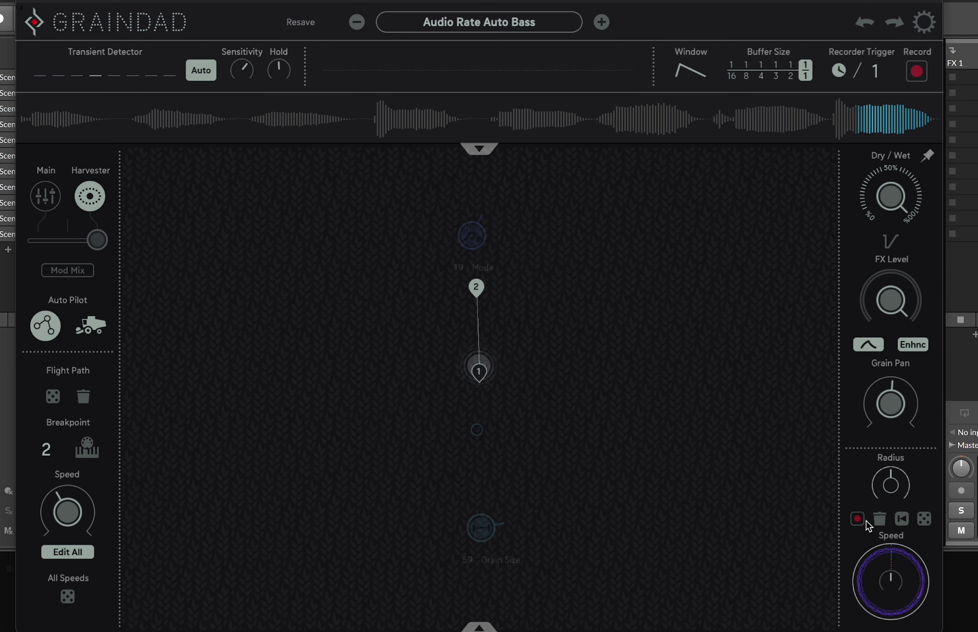
left_click(43, 329)
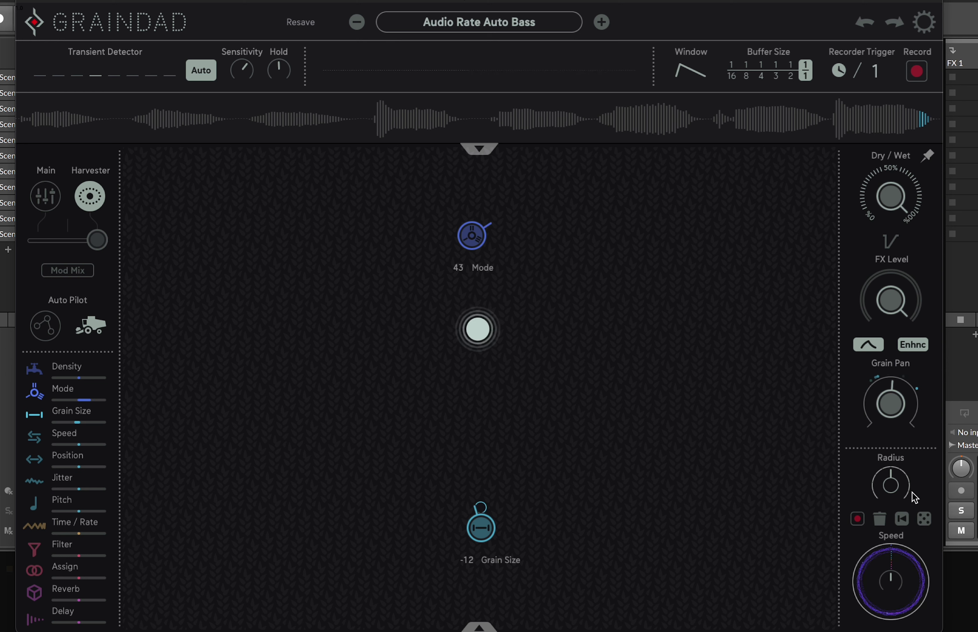
- Lay out all parameter icons with random movements, clear the movements, and stop Auto Pilot with the ball near the icon ring's centre
left_click(902, 519)
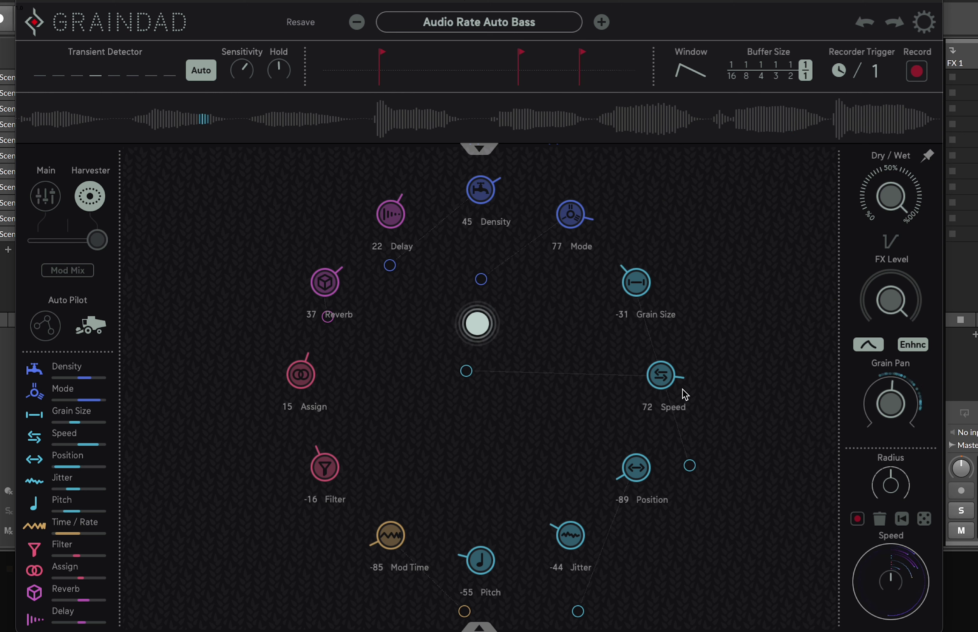
left_click(858, 520)
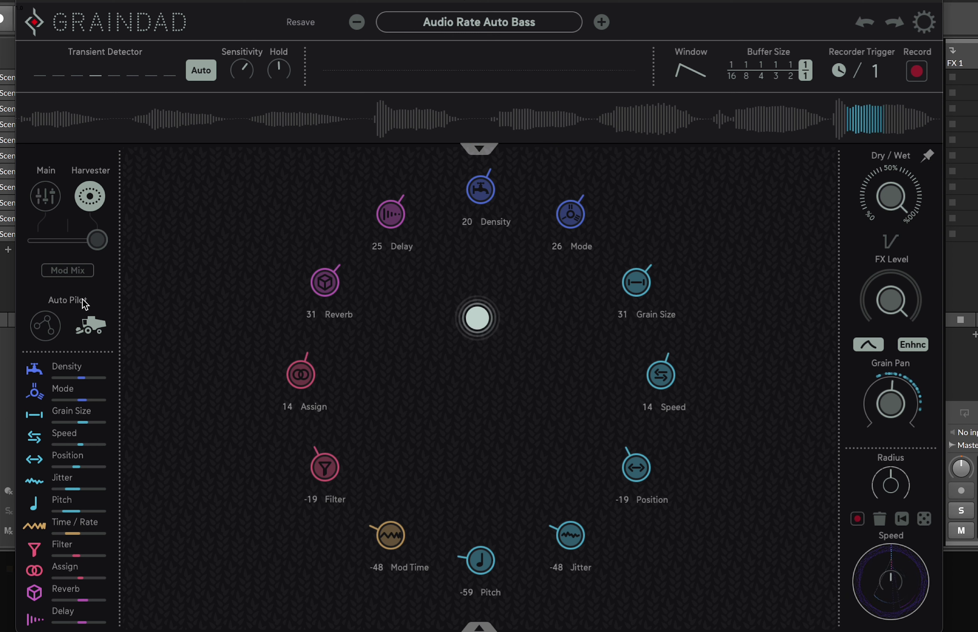
left_click(98, 327)
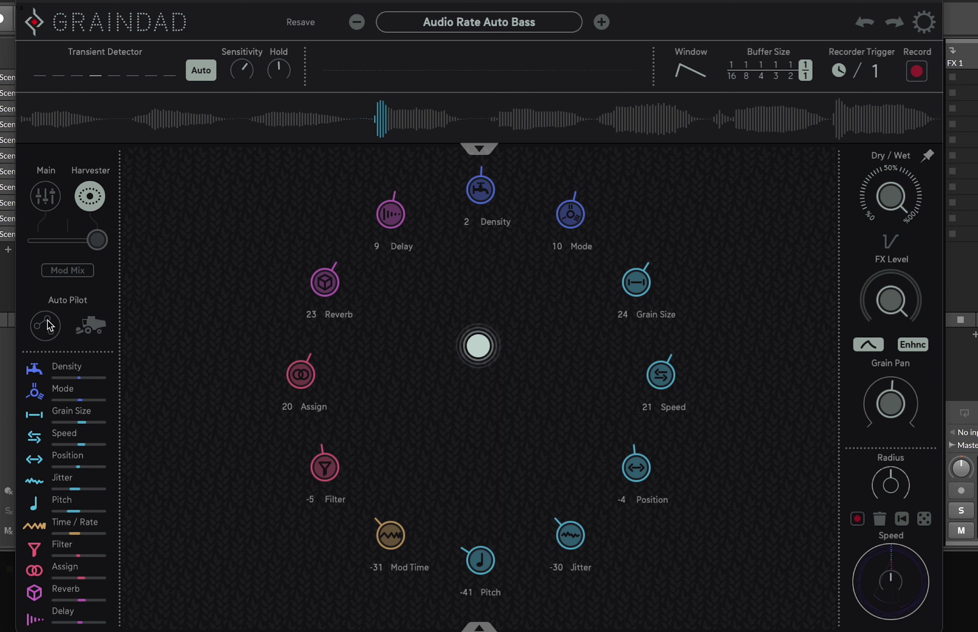
left_click_drag(482, 347, 479, 386)
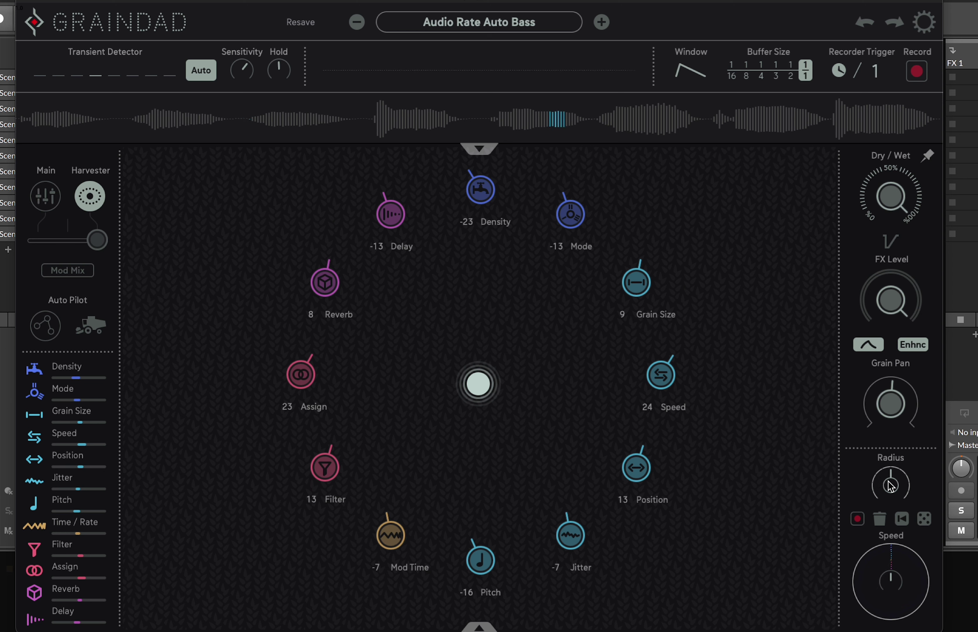
- Raise the Radius slightly and remove the Density, Mode, Jitter, Filter, Time/Rate, Delay and Reverb icons from the Harvester field
mouse_move(891, 487)
left_mouse_down()
mouse_move(892, 395)
mouse_move(888, 562)
mouse_move(889, 448)
mouse_move(887, 467)
left_mouse_up()
left_click(39, 374)
left_click(36, 393)
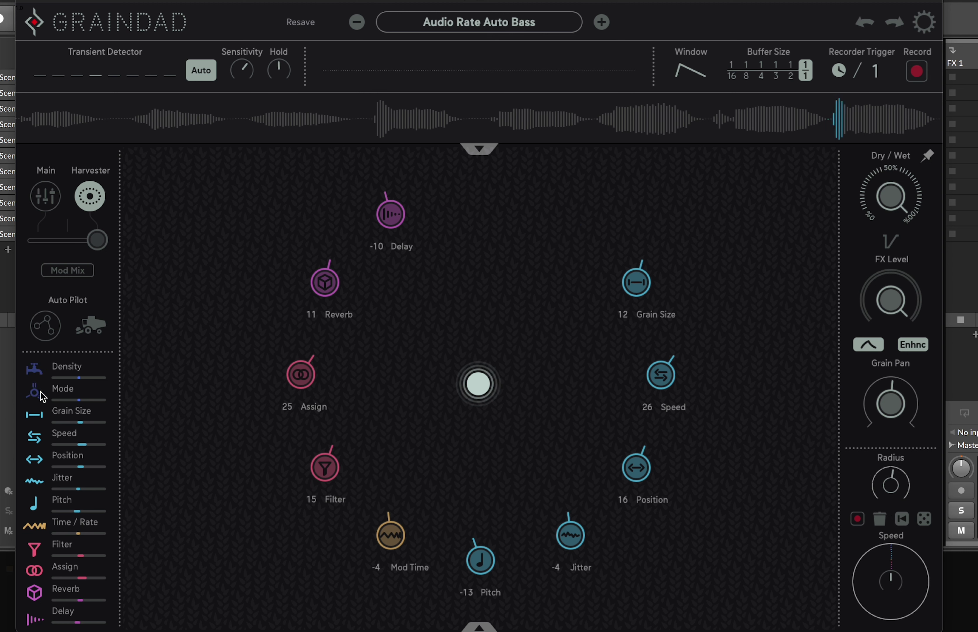
left_click(35, 482)
left_click(35, 550)
left_click(40, 529)
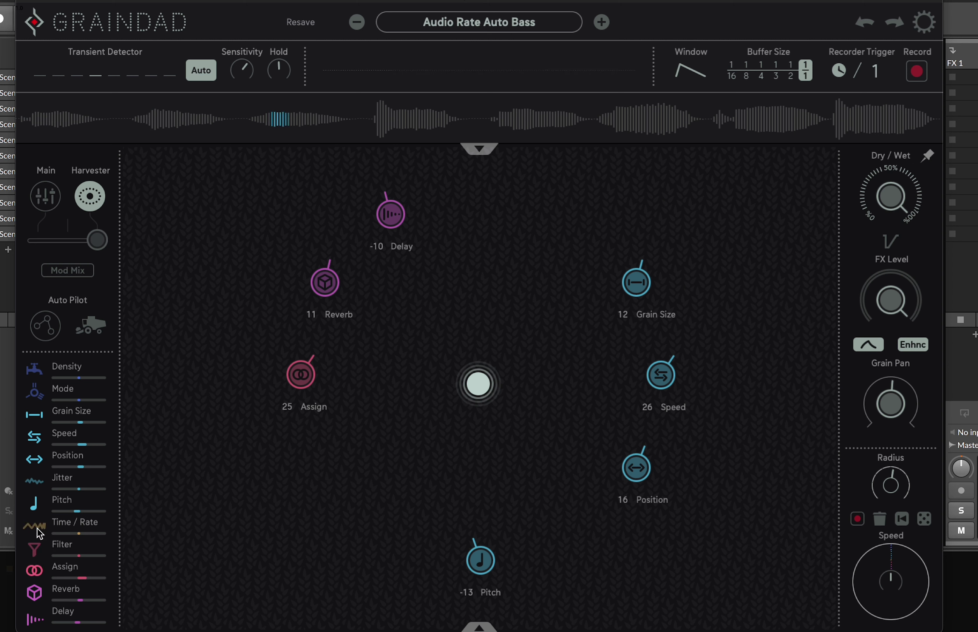
left_click(39, 615)
left_click(35, 593)
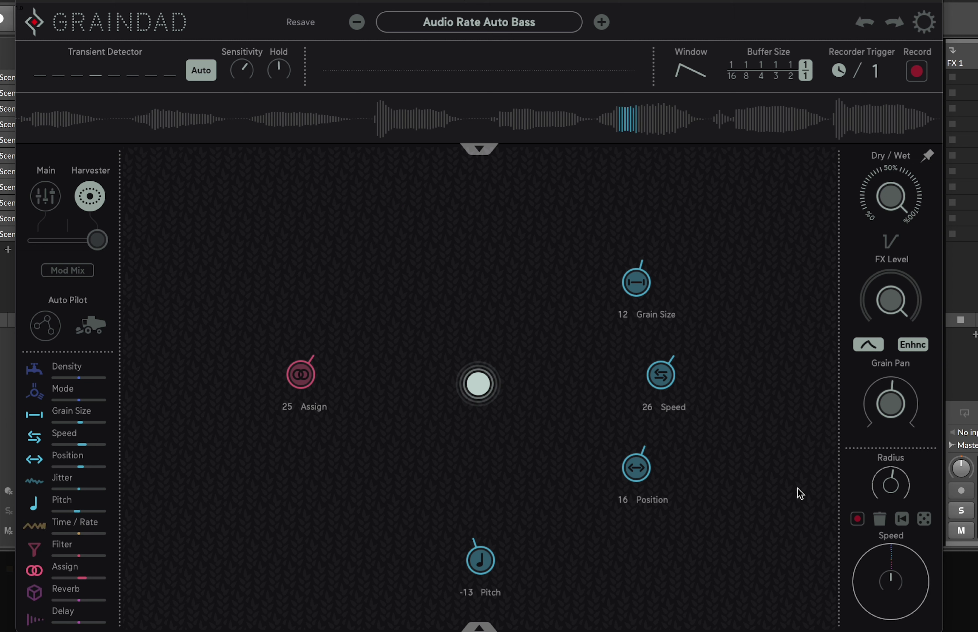
- Reveal the parameter knobs and sweep the Radius down to its minimum and up to its maximum
left_click_drag(895, 489, 882, 551)
left_click(479, 146)
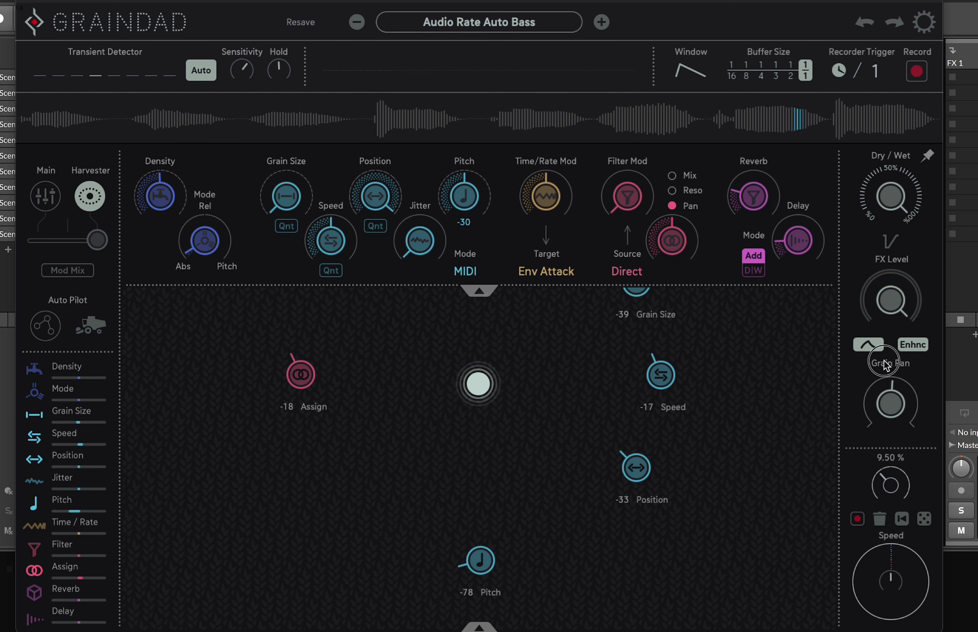
left_click_drag(873, 491, 861, 600)
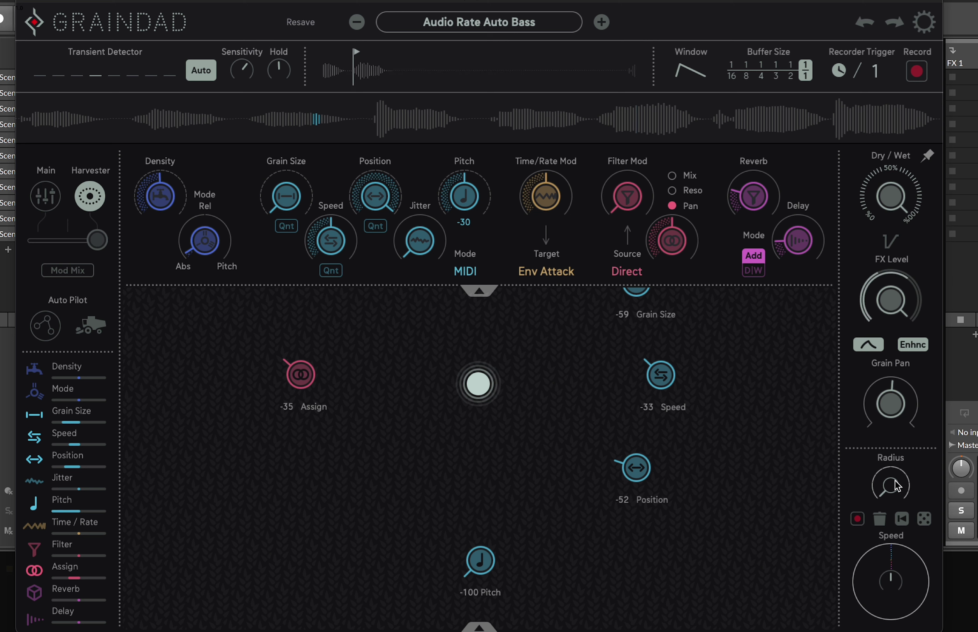
left_click_drag(890, 489, 926, 363)
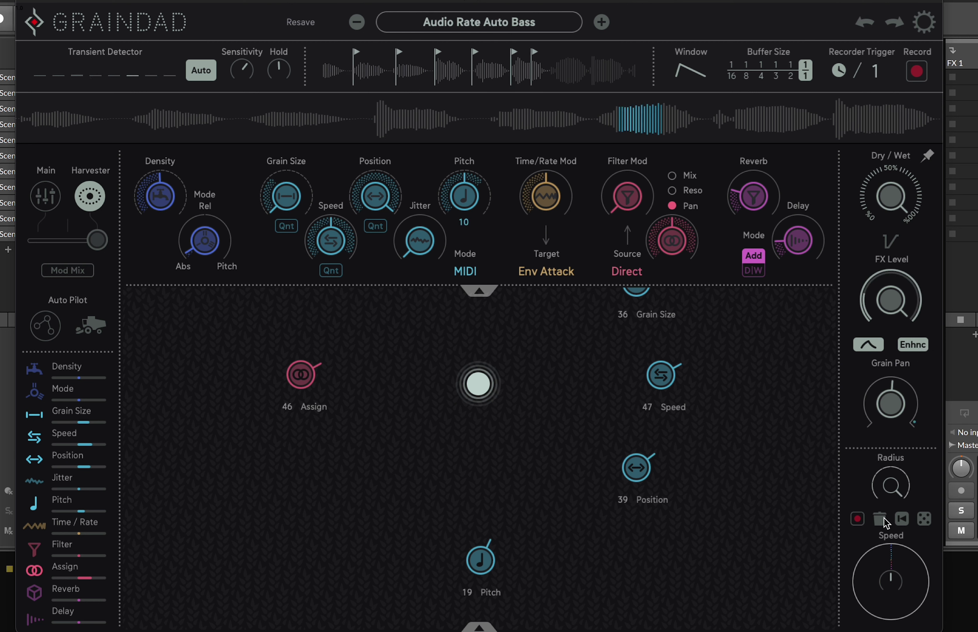
- Bring all parameter icons back into the field with the randomizer and set the Radius to 0 %
left_click(924, 518)
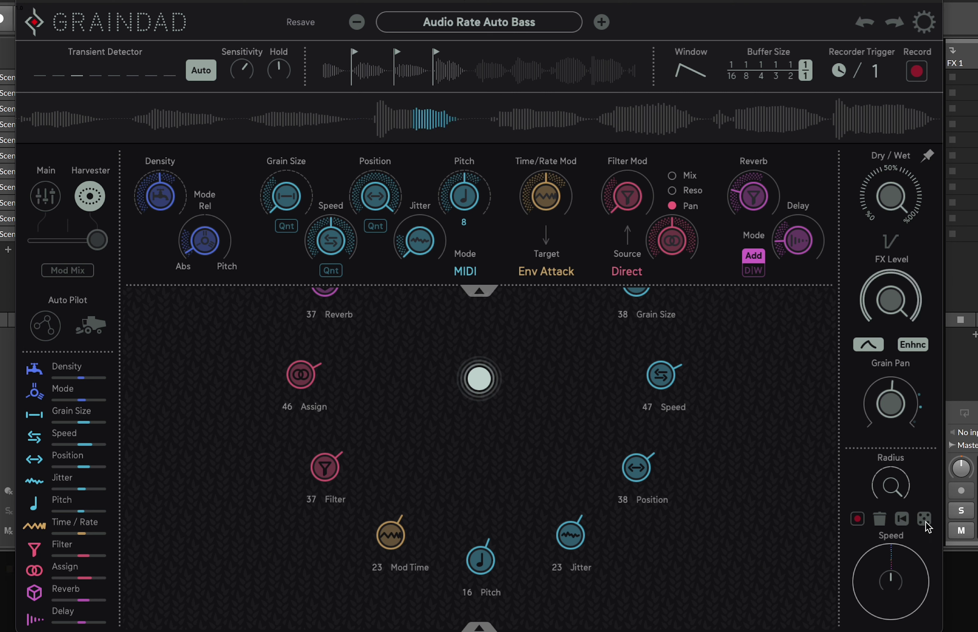
left_click_drag(894, 501, 869, 616)
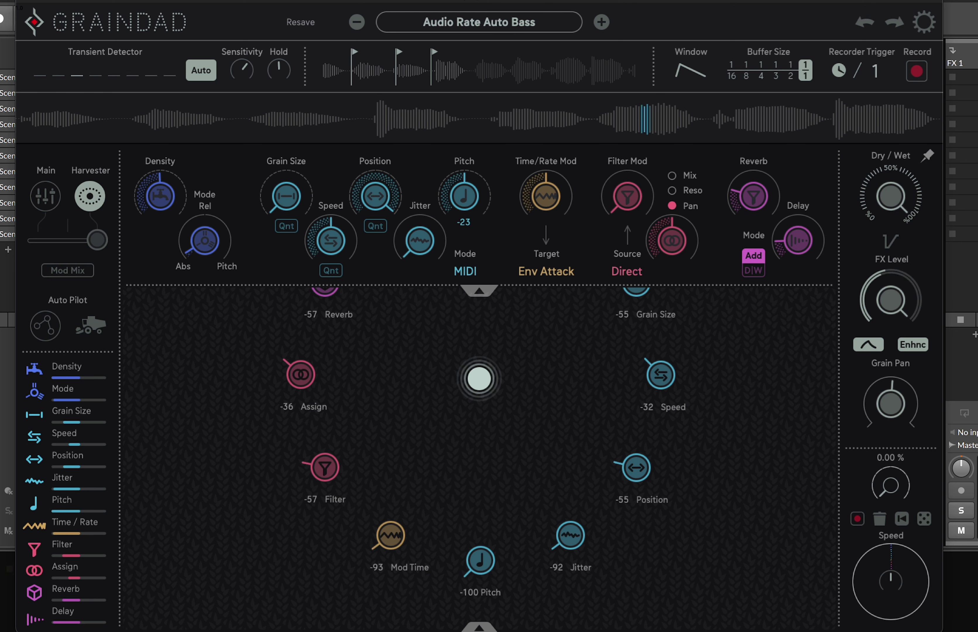
- Randomize the icon movements several times, hide the parameter knobs, and raise the Radius
left_click(930, 526)
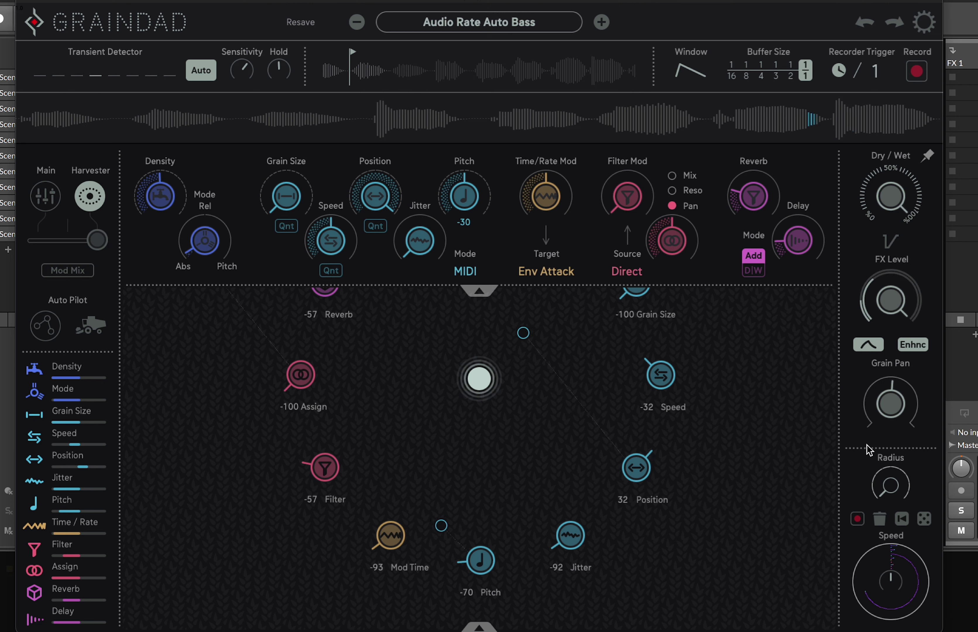
left_click(925, 521)
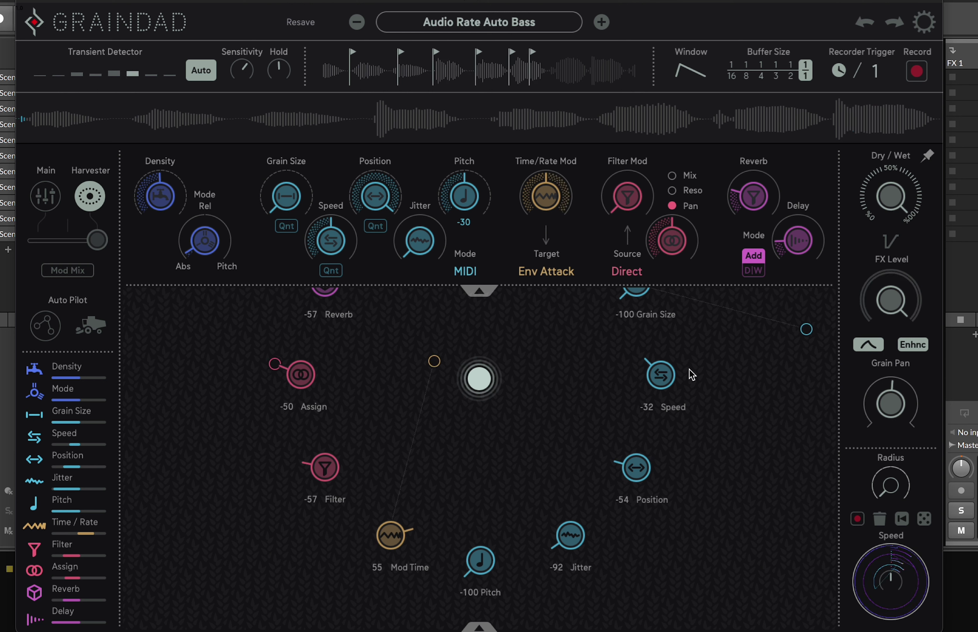
left_click(925, 520)
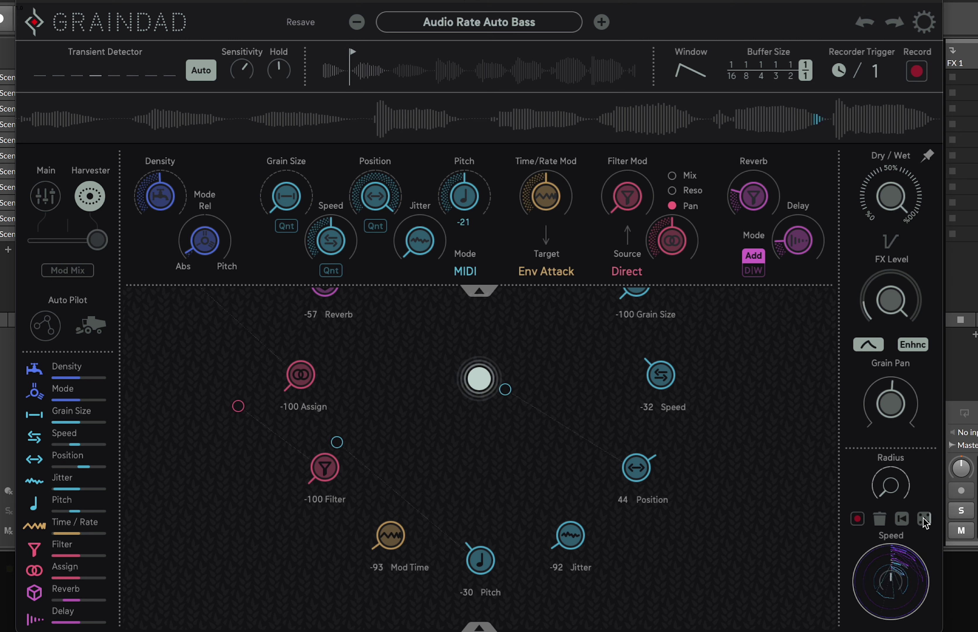
left_click(479, 290)
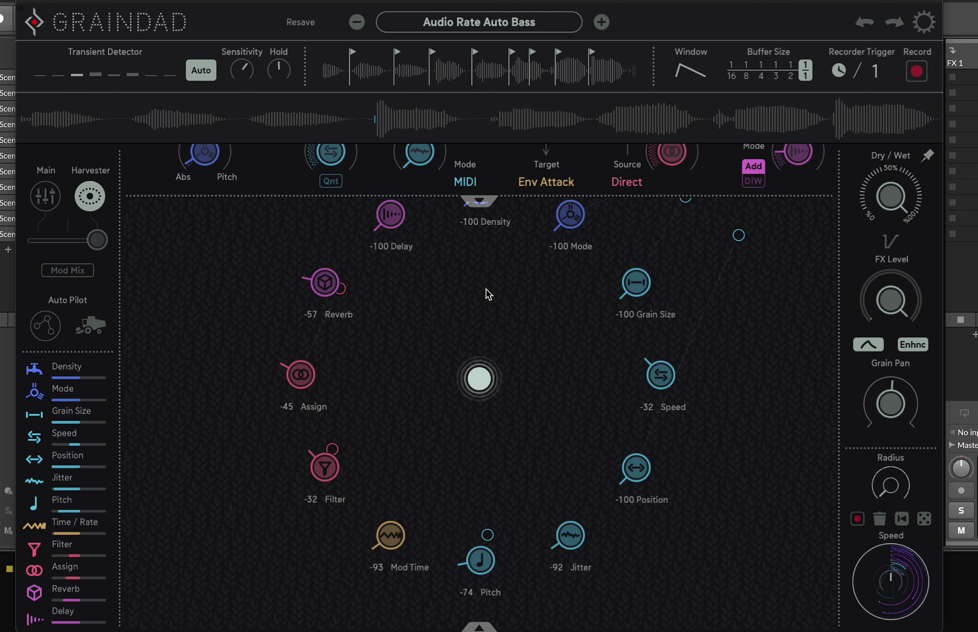
left_click_drag(893, 481, 879, 344)
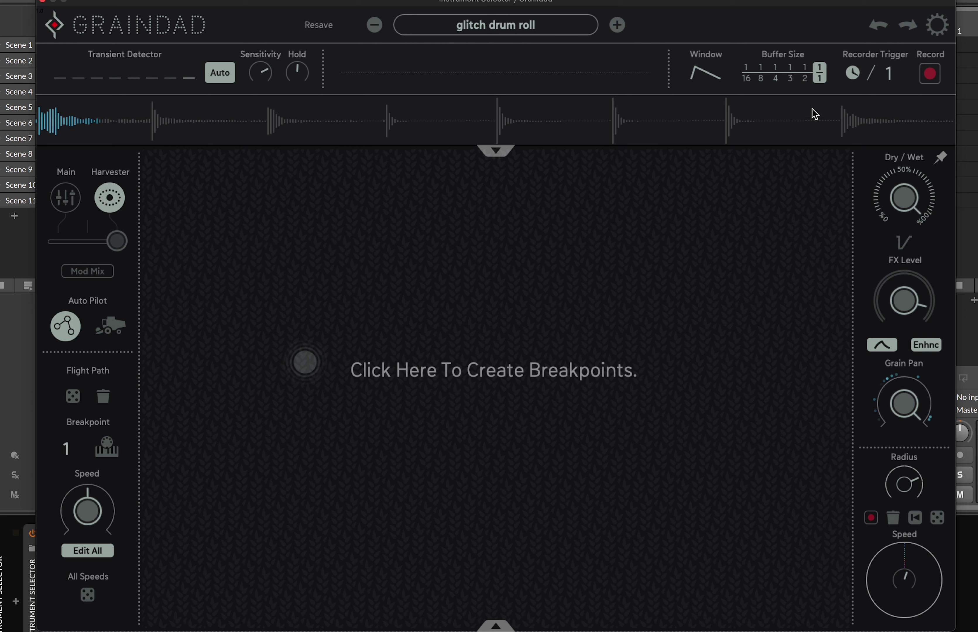
- Check the MIDI Monitor in the settings and generate a random flight path in the glitch drum roll preset
left_click(942, 24)
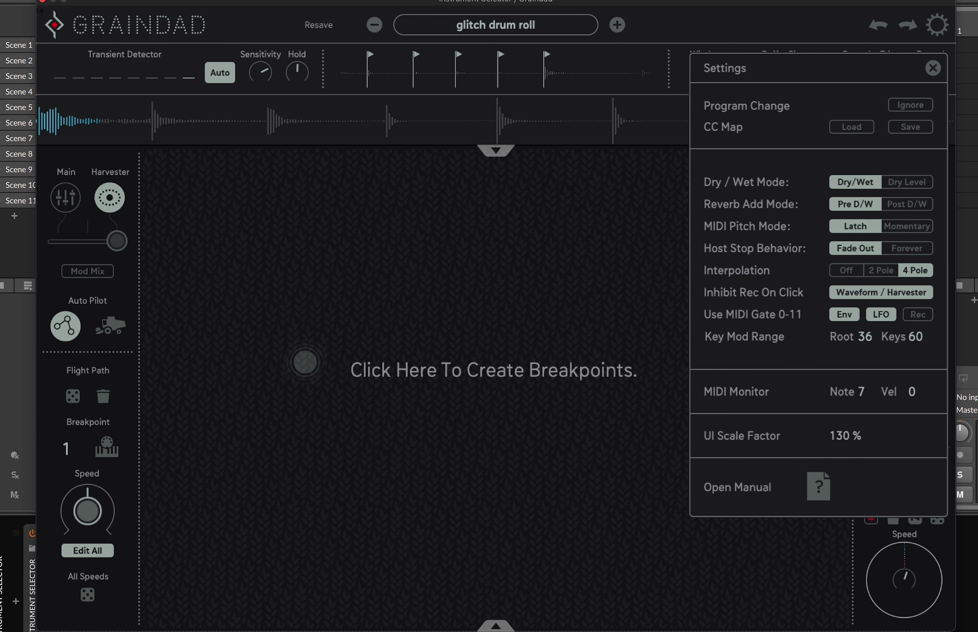
left_click(933, 69)
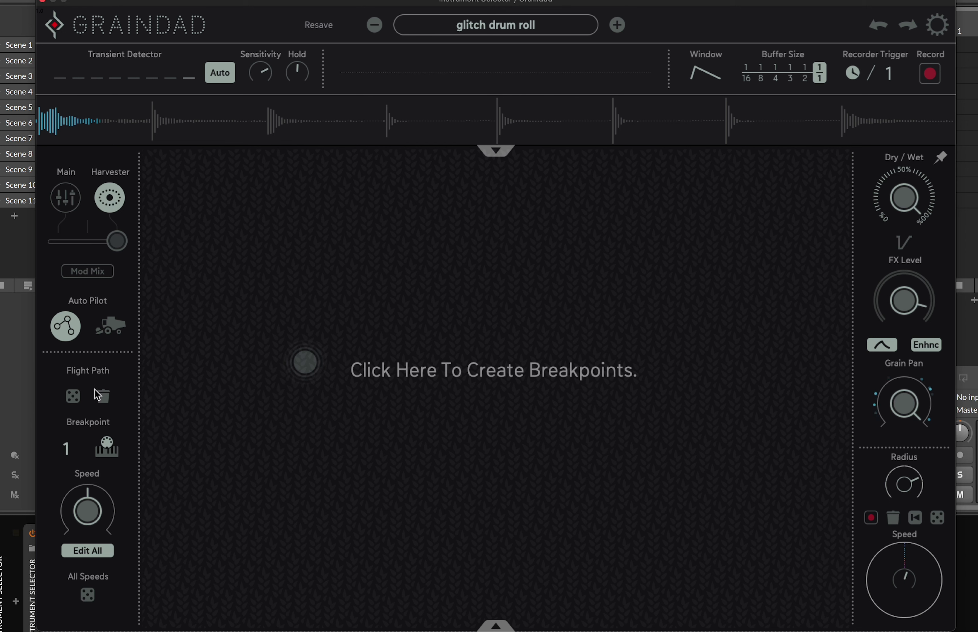
left_click(76, 398)
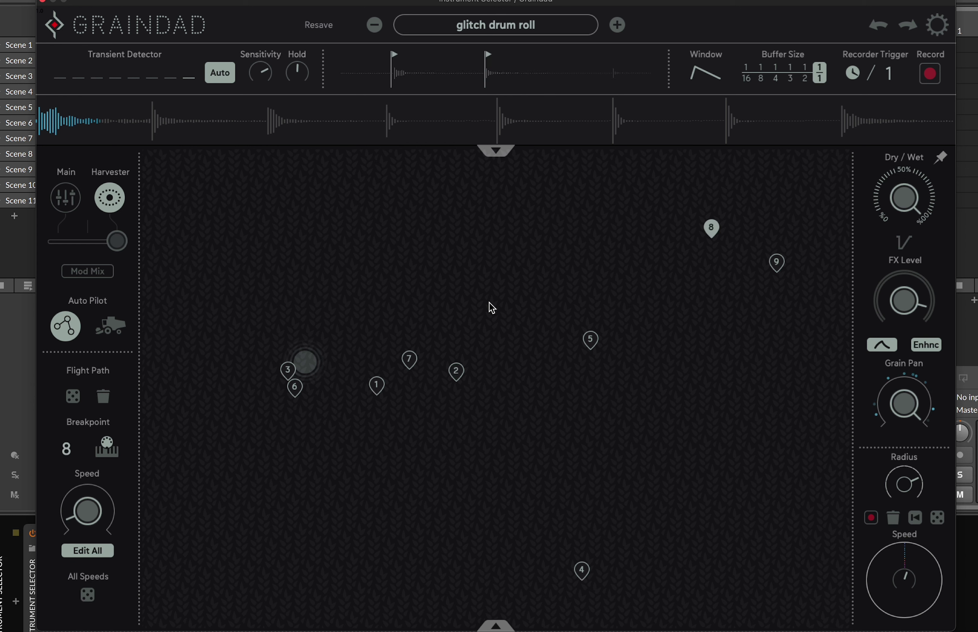
- Check the MIDI Monitor again with breakpoints in place and delete the whole flight path
left_click(939, 28)
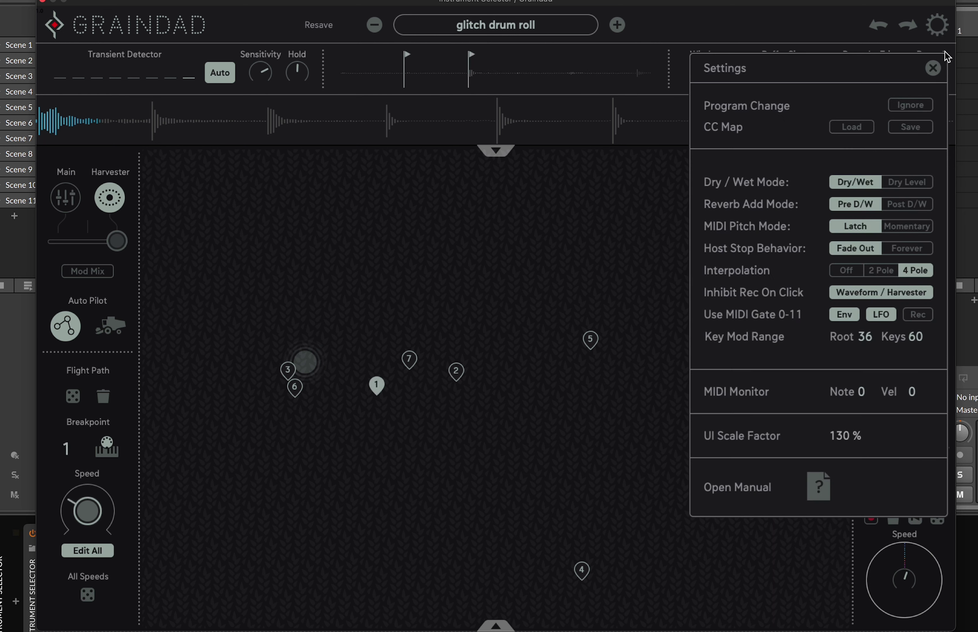
left_click(939, 70)
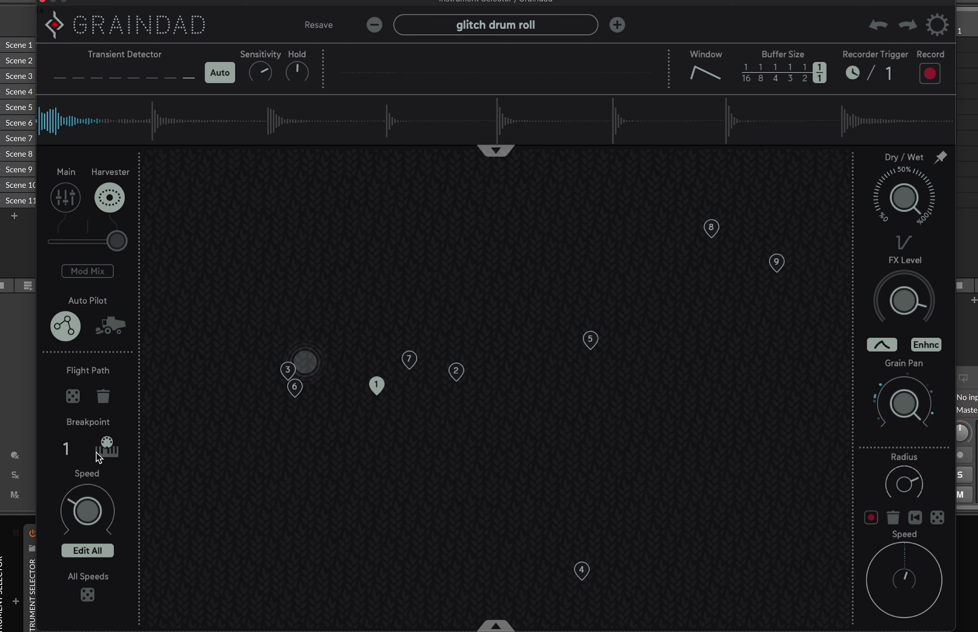
left_click(104, 399)
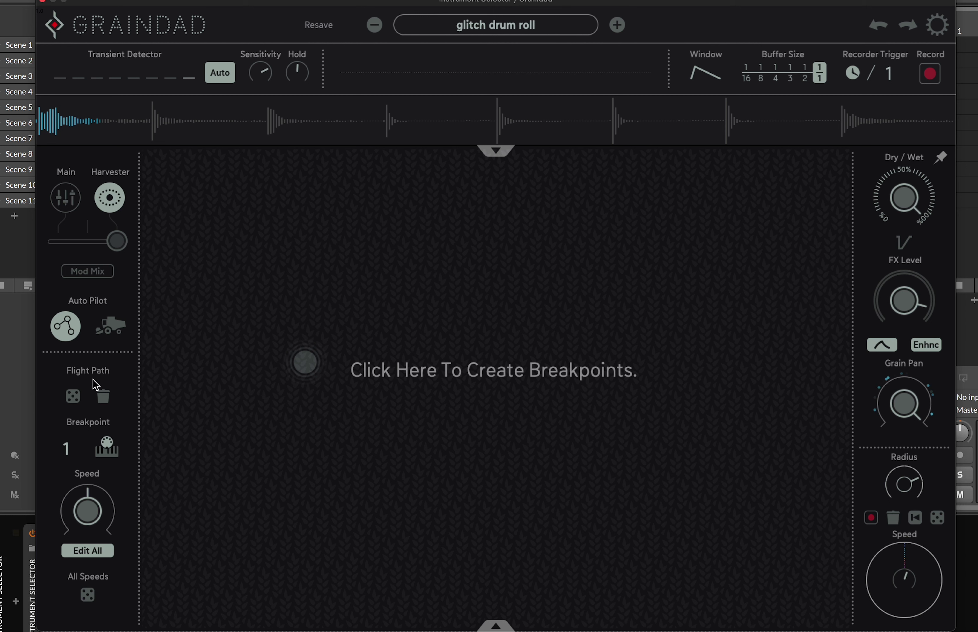
- Leave flight path editing, add the Position icon to the empty field, and move it farther to the right of the ball
left_click(62, 326)
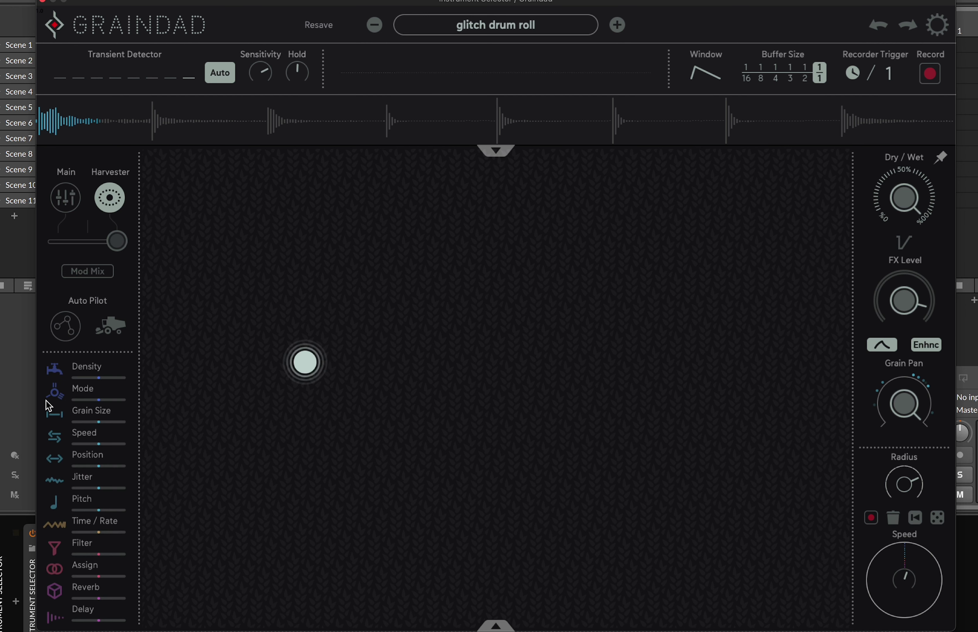
left_click(59, 467)
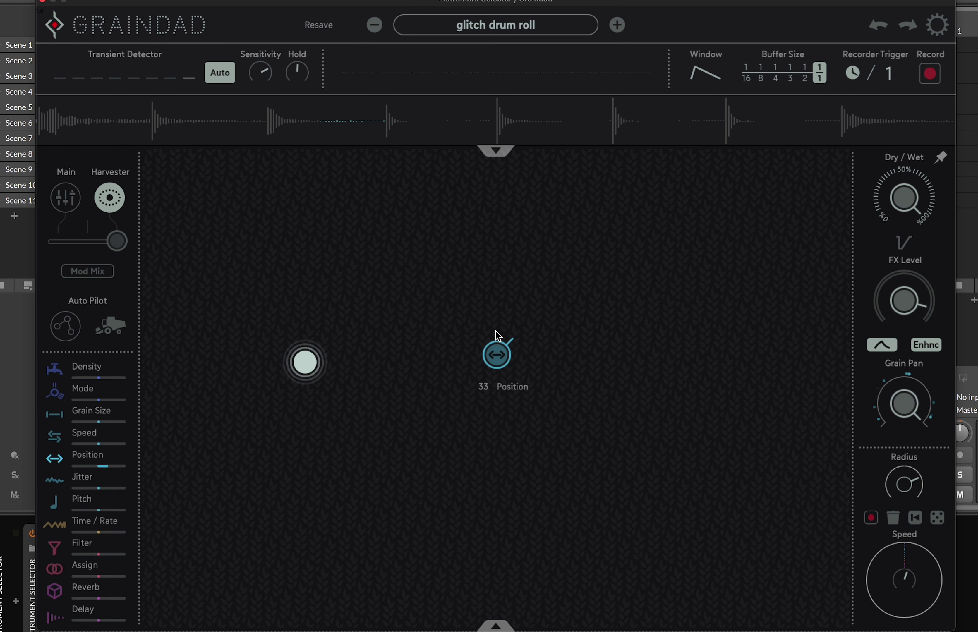
left_click_drag(499, 361, 592, 354)
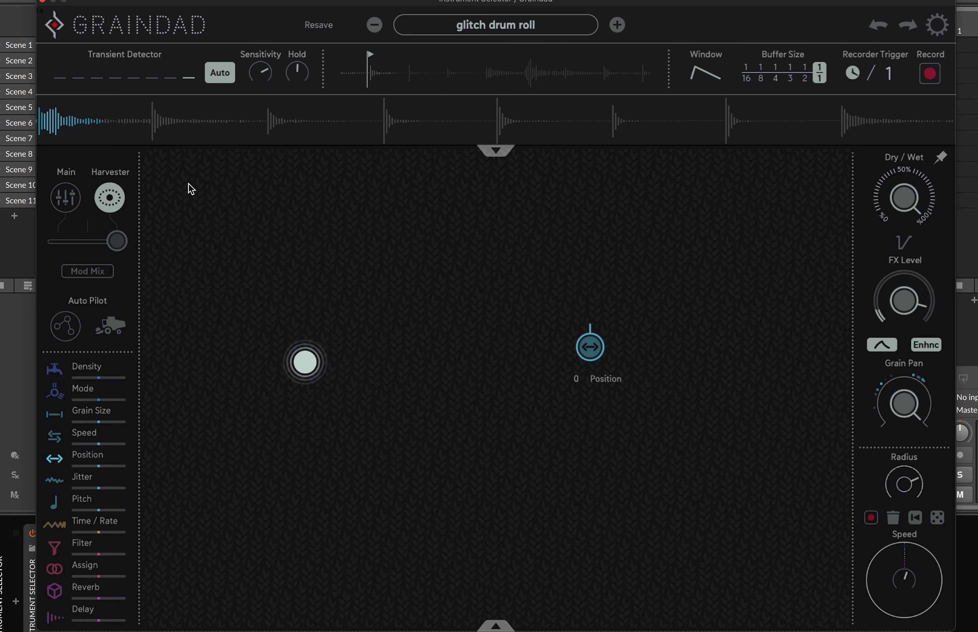
- Switch from the Harvester to the Main view and raise the Position knob to its midpoint
left_click(67, 200)
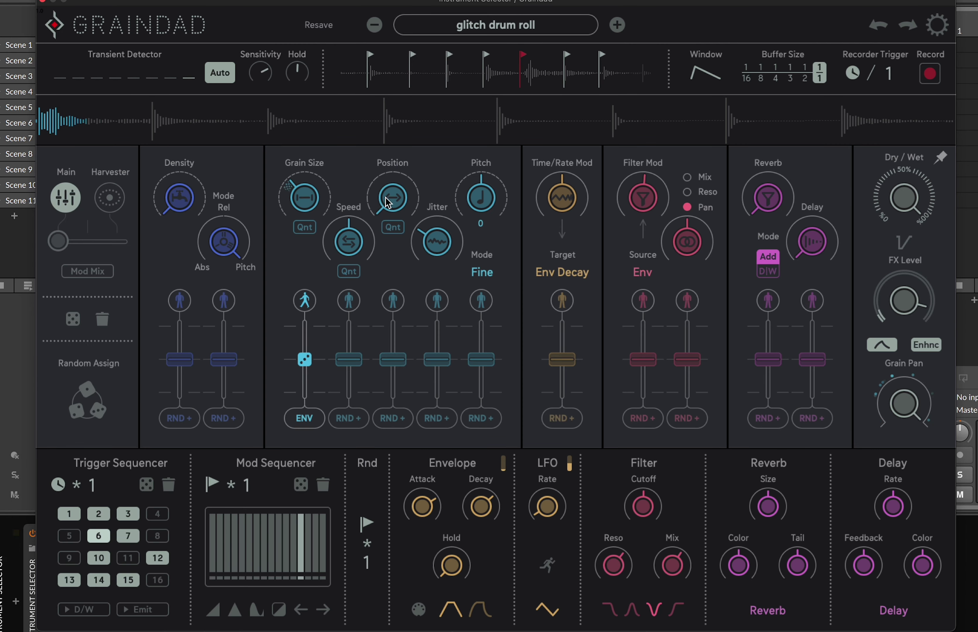
left_click_drag(397, 201, 399, 98)
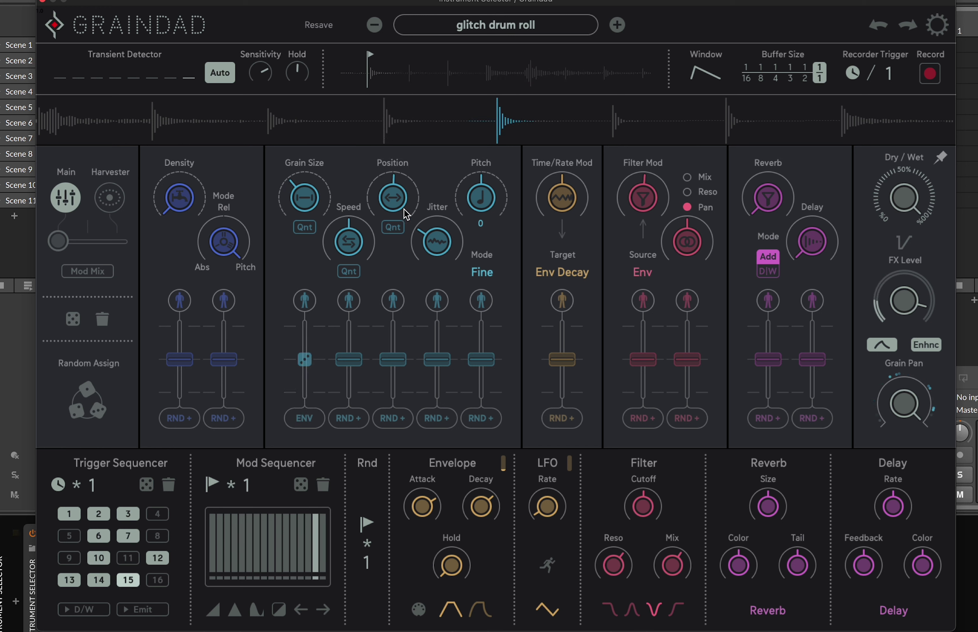
- Lower the Position knob to its minimum and open flight path editing in the Harvester
left_click_drag(394, 197, 386, 302)
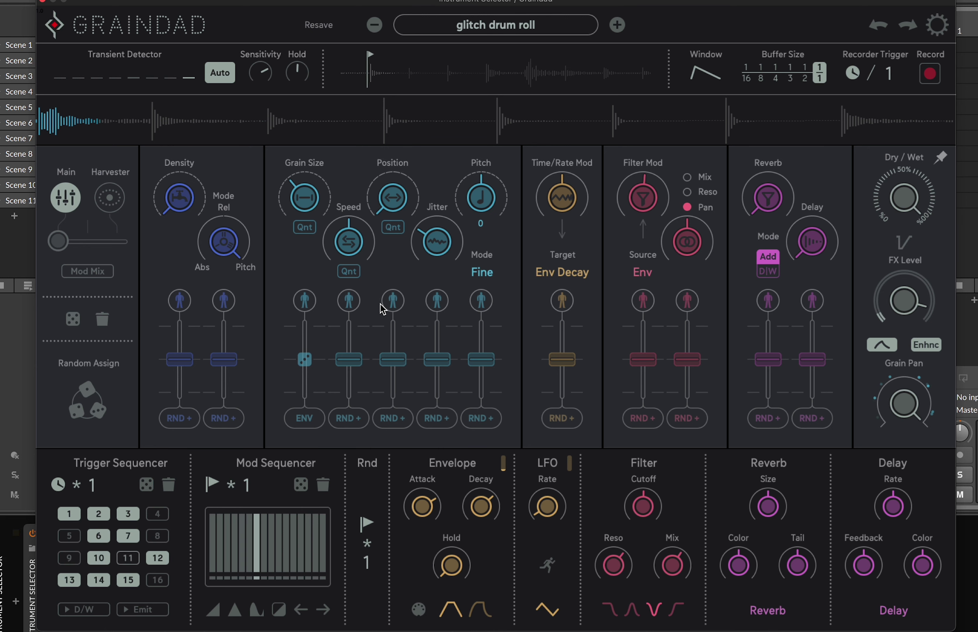
left_click(118, 200)
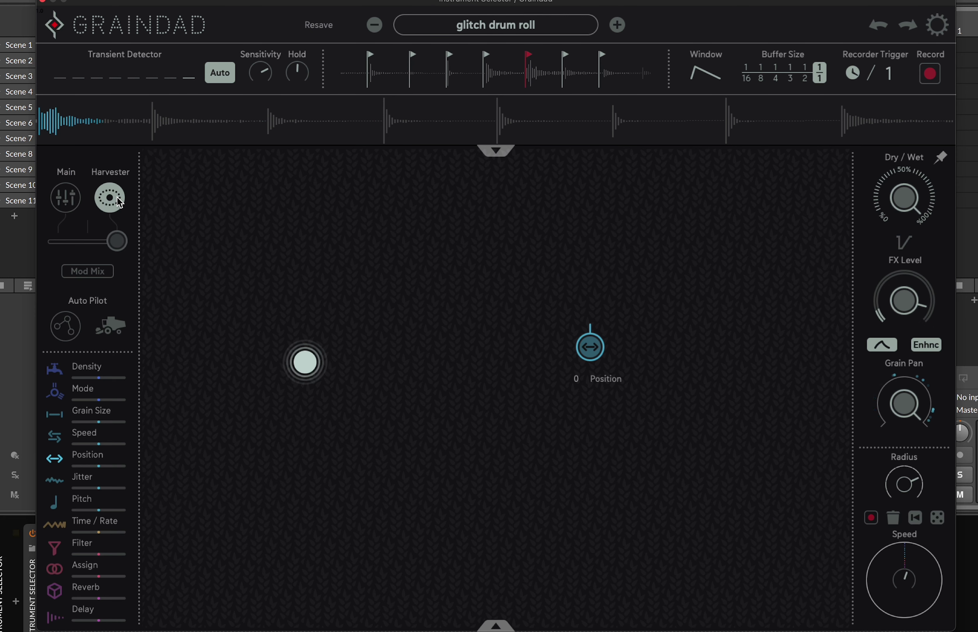
left_click(67, 325)
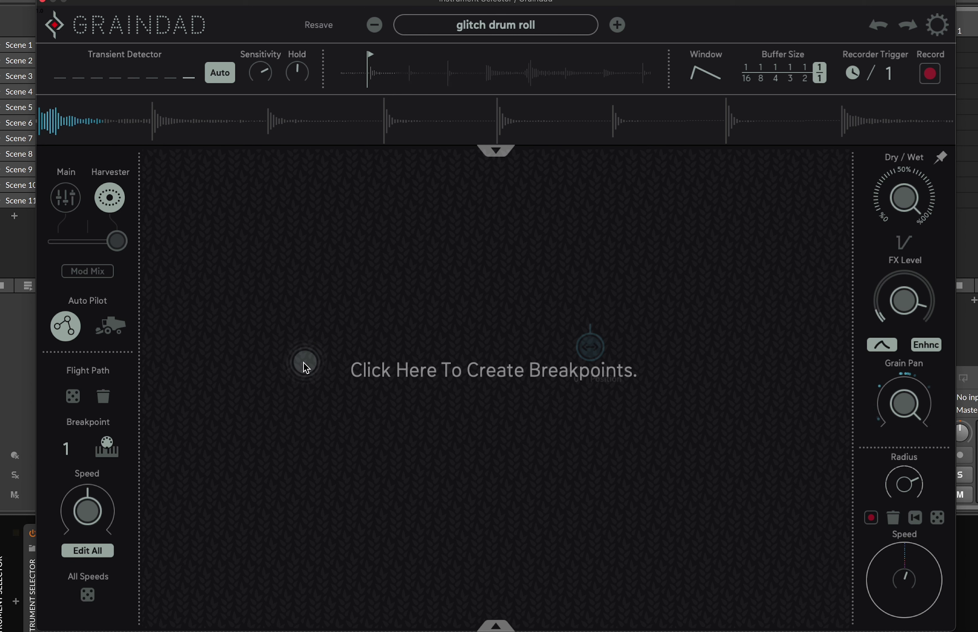
- Place a horizontal row of eight breakpoints from the ball across to the Position icon
left_click(304, 362)
left_click(345, 357)
left_click(384, 359)
left_click(416, 358)
left_click(487, 357)
left_click(525, 355)
left_click(571, 354)
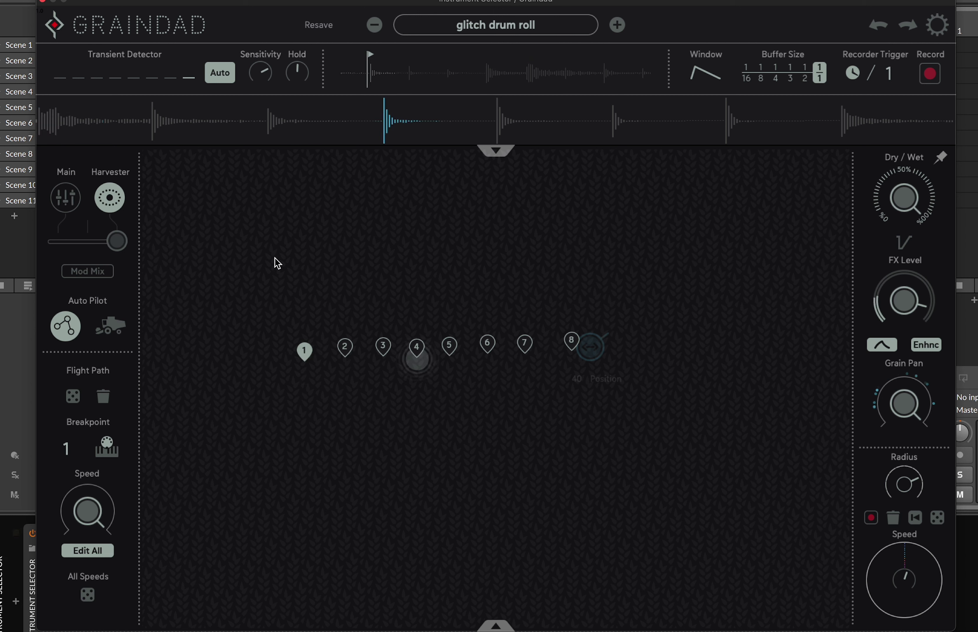
- Leave flight path editing, move the ball back onto breakpoint 1, and resume editing the path
left_click(68, 328)
left_click_drag(416, 362, 304, 356)
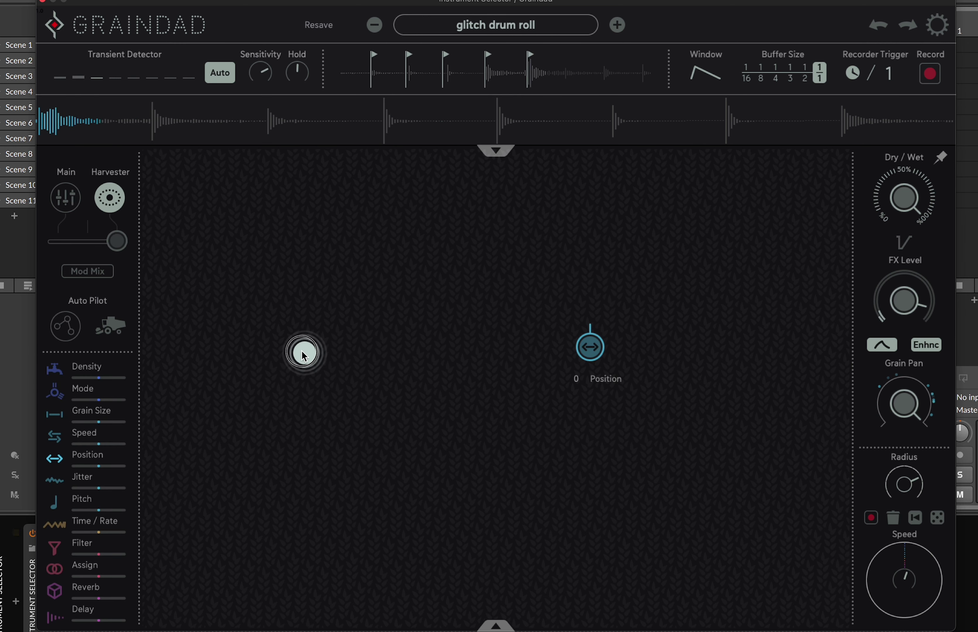
left_click(66, 328)
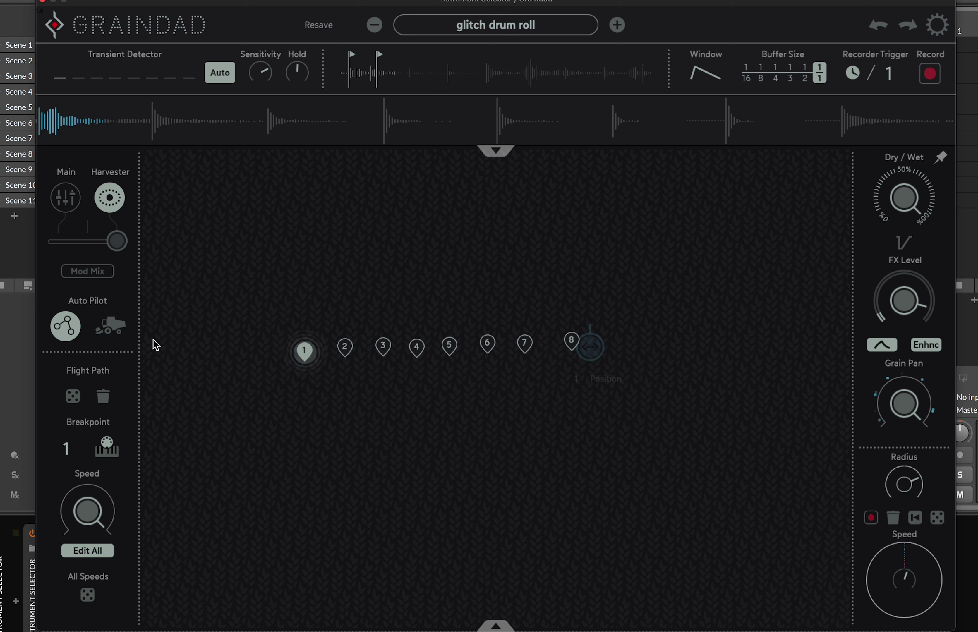
- Reveal the parameter knobs above the Harvester field and nudge breakpoint 2 slightly left so it plays the second transient
left_click(496, 151)
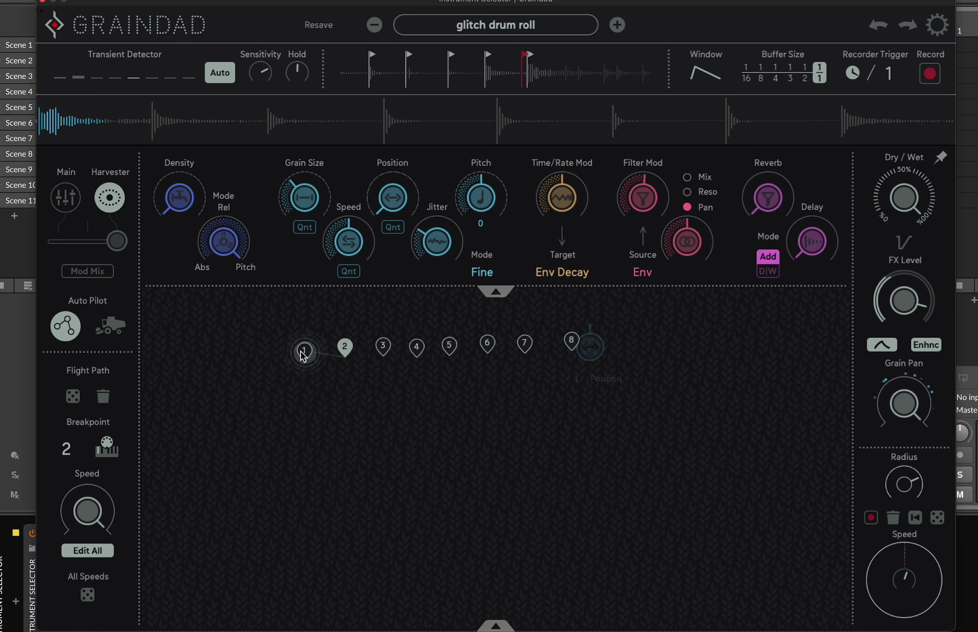
mouse_move(346, 347)
left_mouse_down()
mouse_move(402, 348)
mouse_move(178, 337)
mouse_move(346, 347)
left_mouse_up()
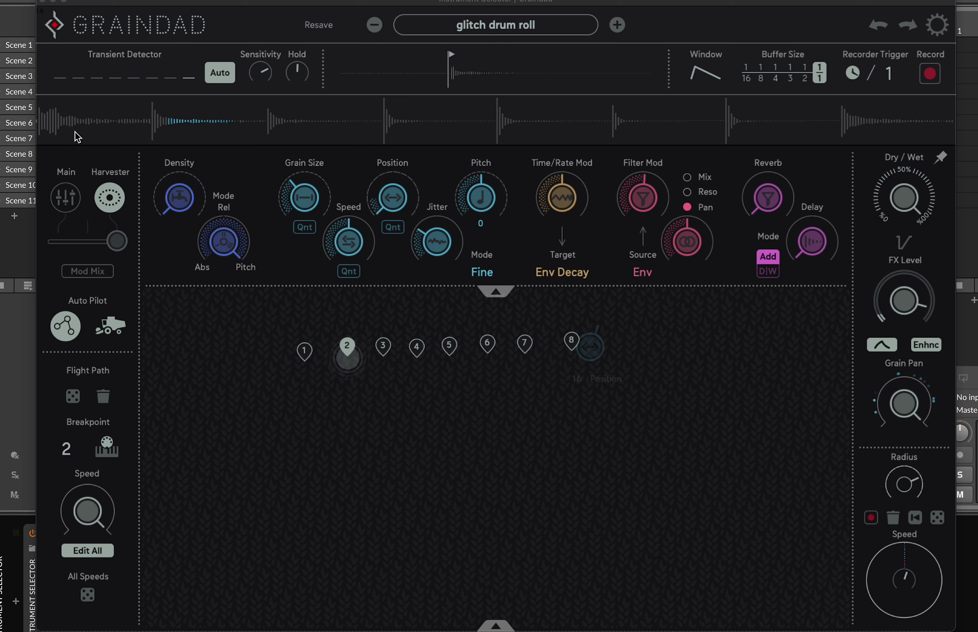
left_click_drag(352, 348, 347, 347)
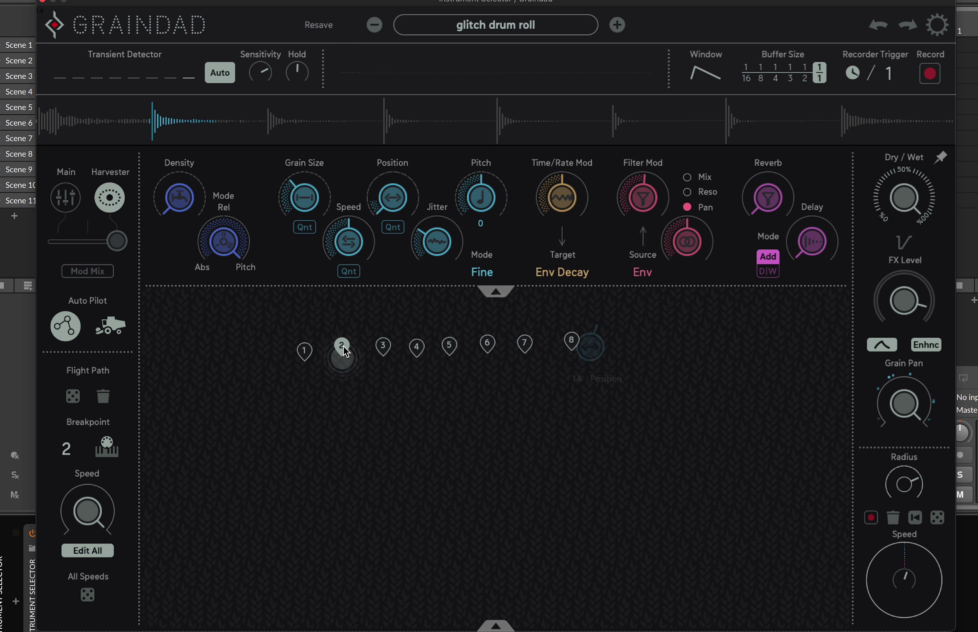
left_click(505, 625)
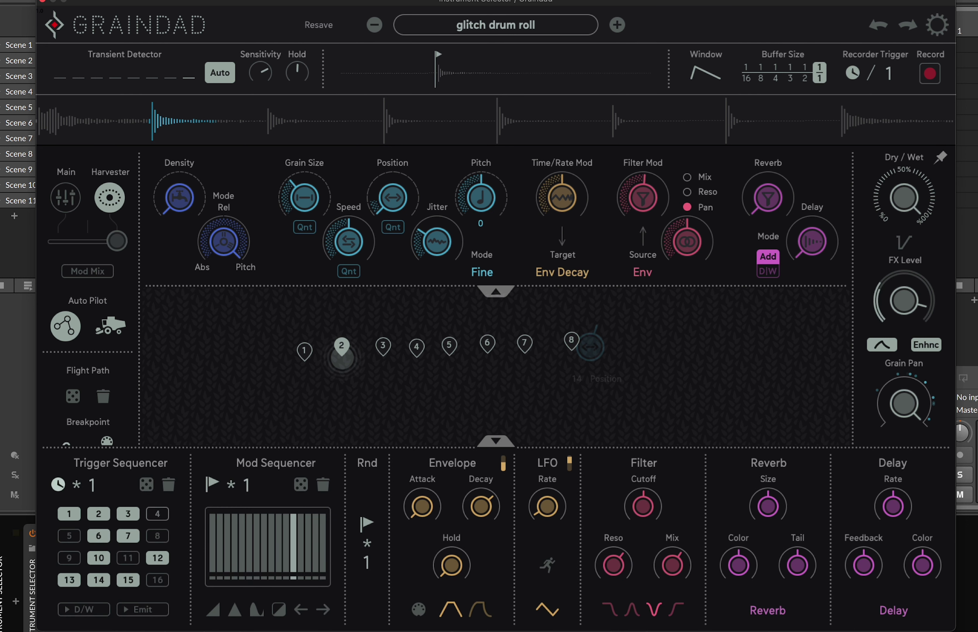
left_click(496, 442)
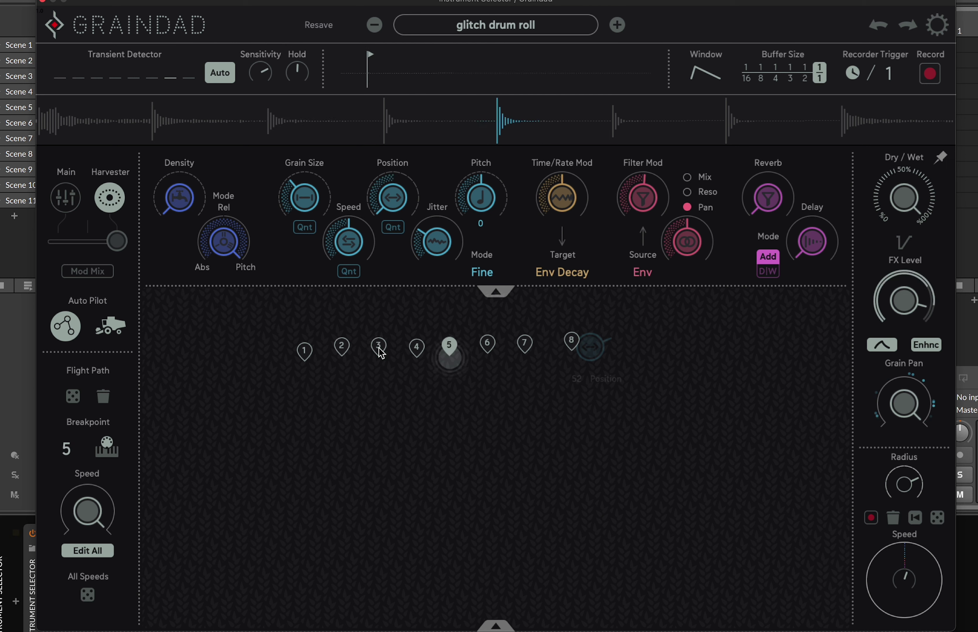
- Fine-tune the positions of breakpoints 3 to 8 so each one plays its own transient in the waveform
left_click(379, 347)
left_click(414, 337)
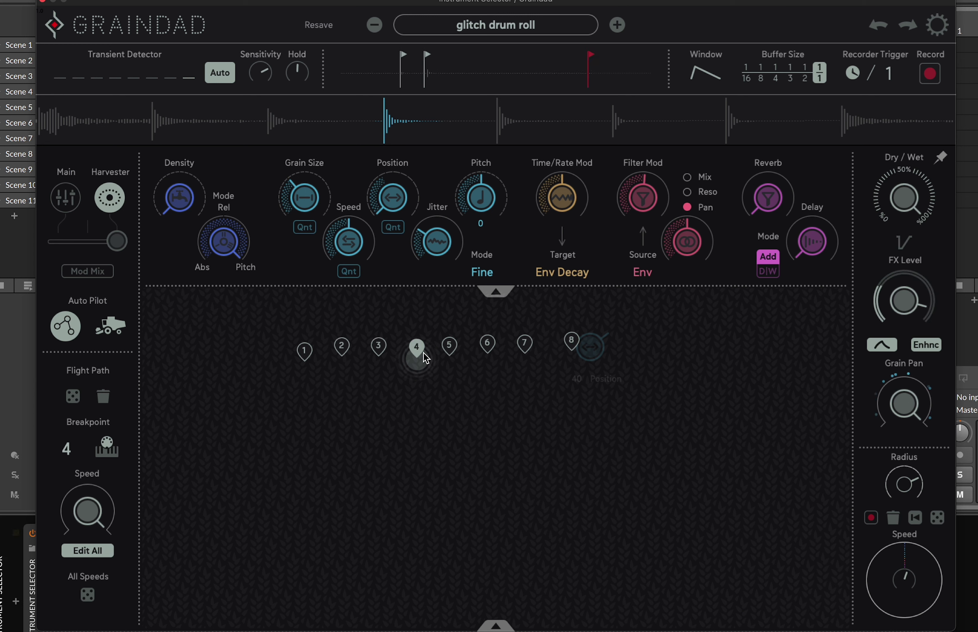
left_click(456, 345)
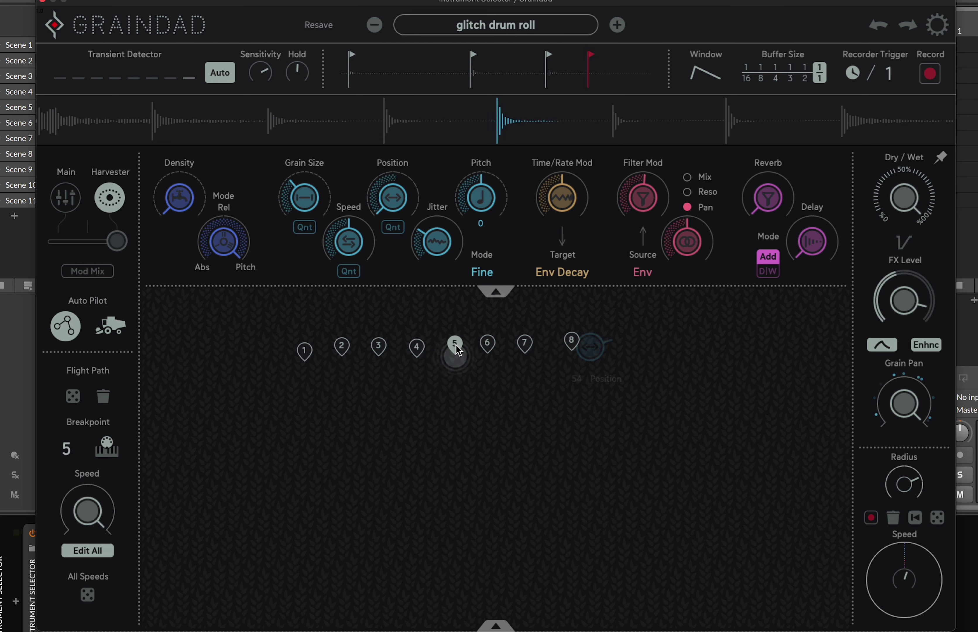
left_click_drag(489, 351, 537, 350)
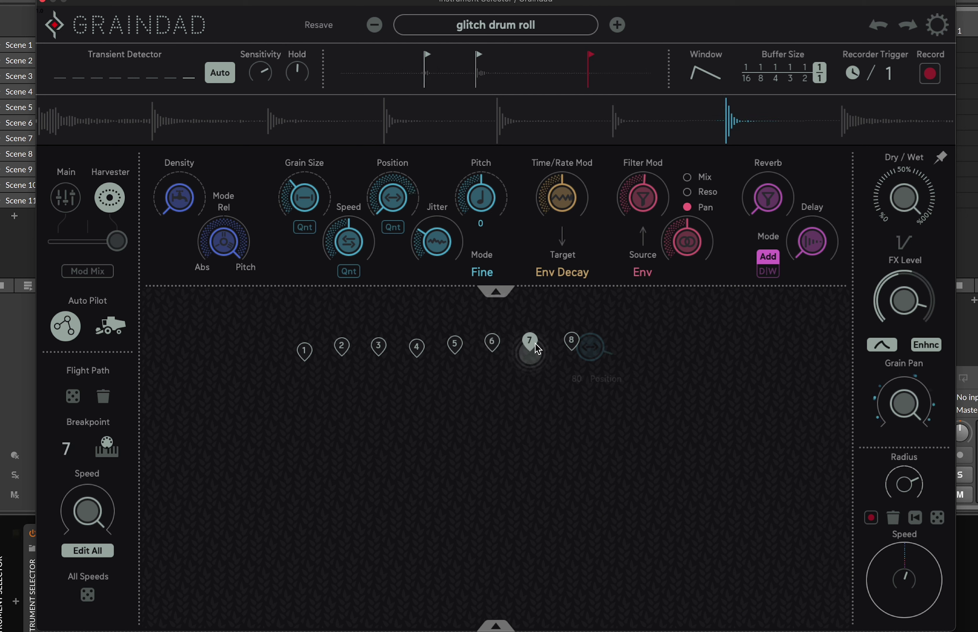
left_click(570, 349)
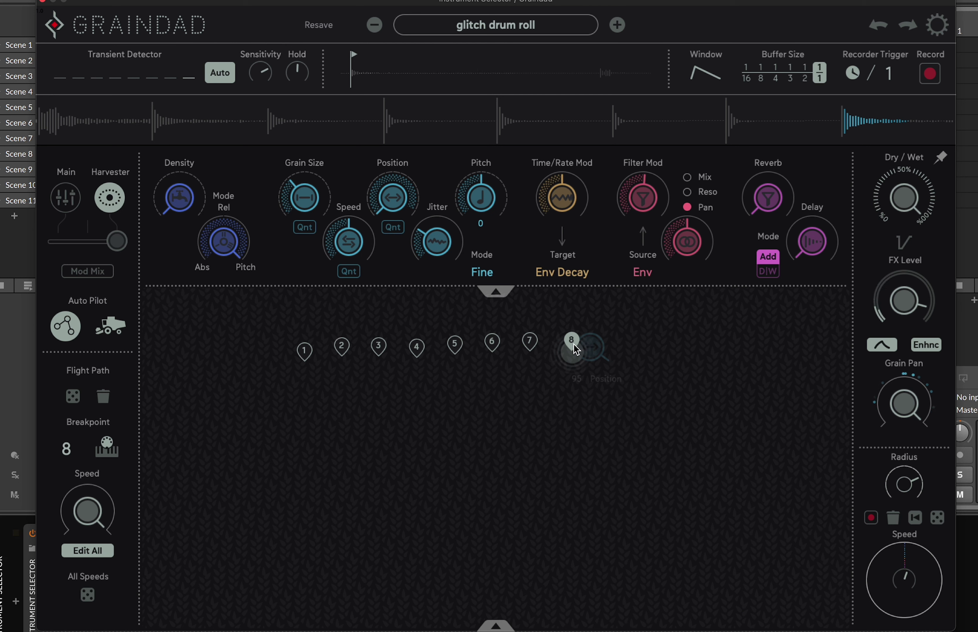
left_click_drag(570, 344, 571, 345)
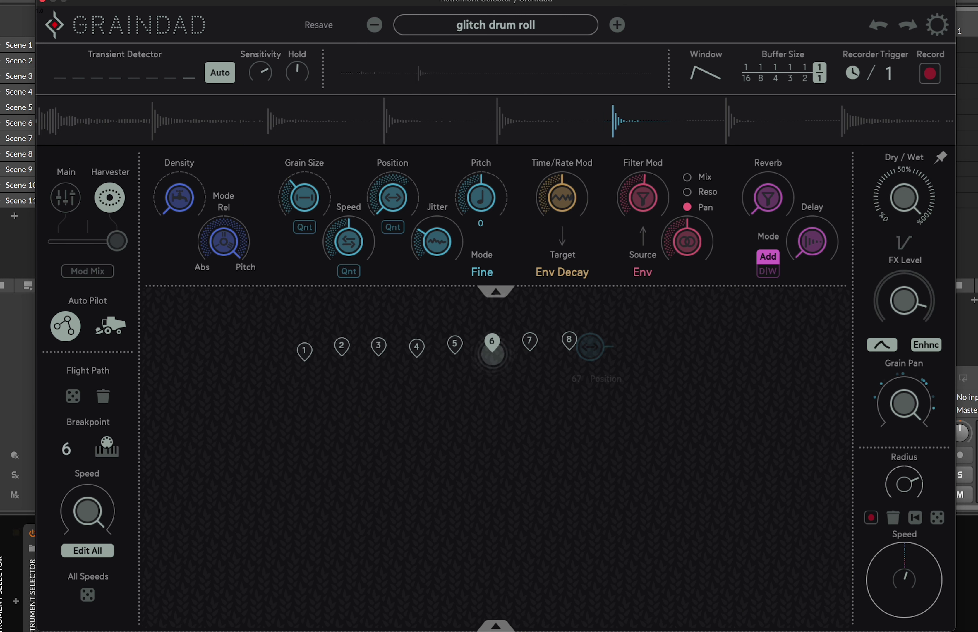
- Reveal the sequencer and envelope section and check the Use MIDI Gate 0-11 options in the settings
left_click(496, 626)
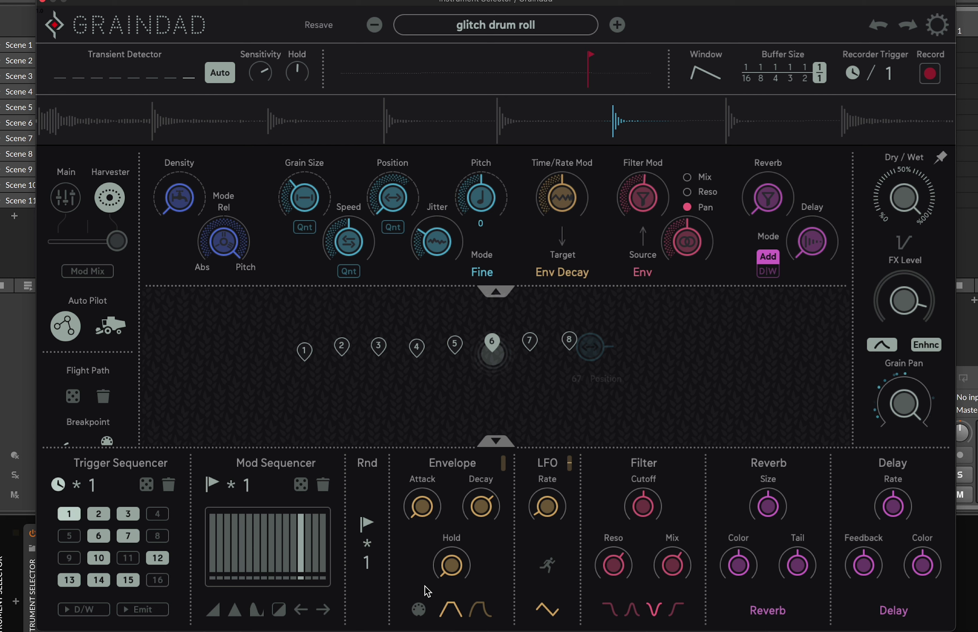
left_click(937, 26)
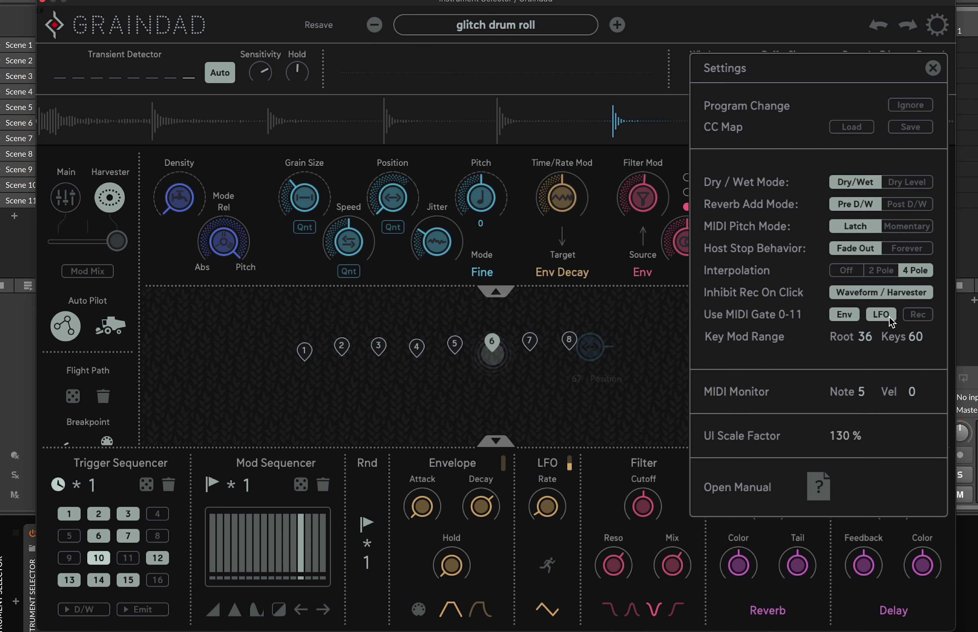
left_click(933, 68)
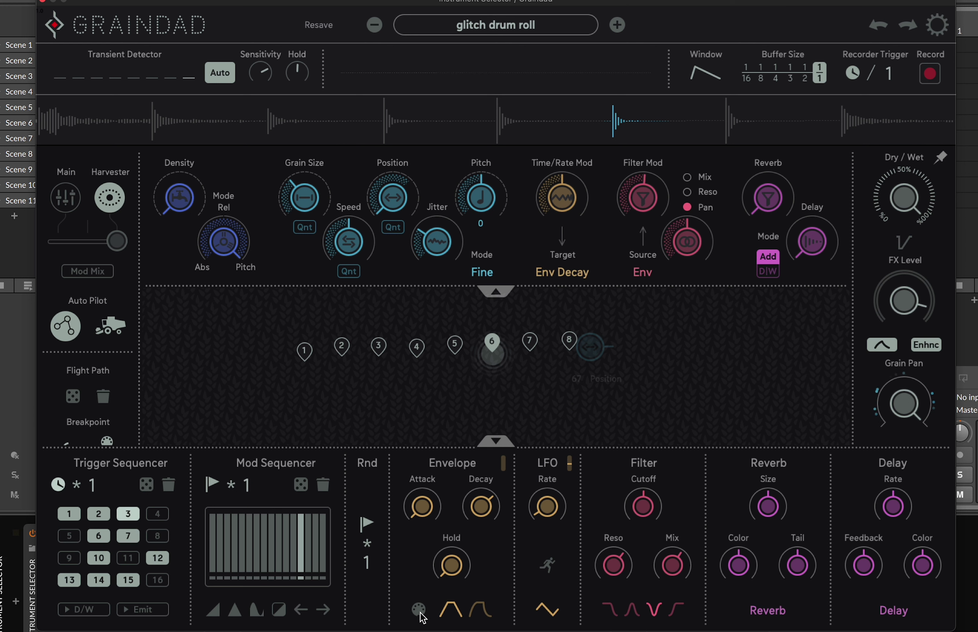
- Try the envelope's Attack and Decay knobs and switch the envelope to its second shape
left_click_drag(422, 515, 430, 405)
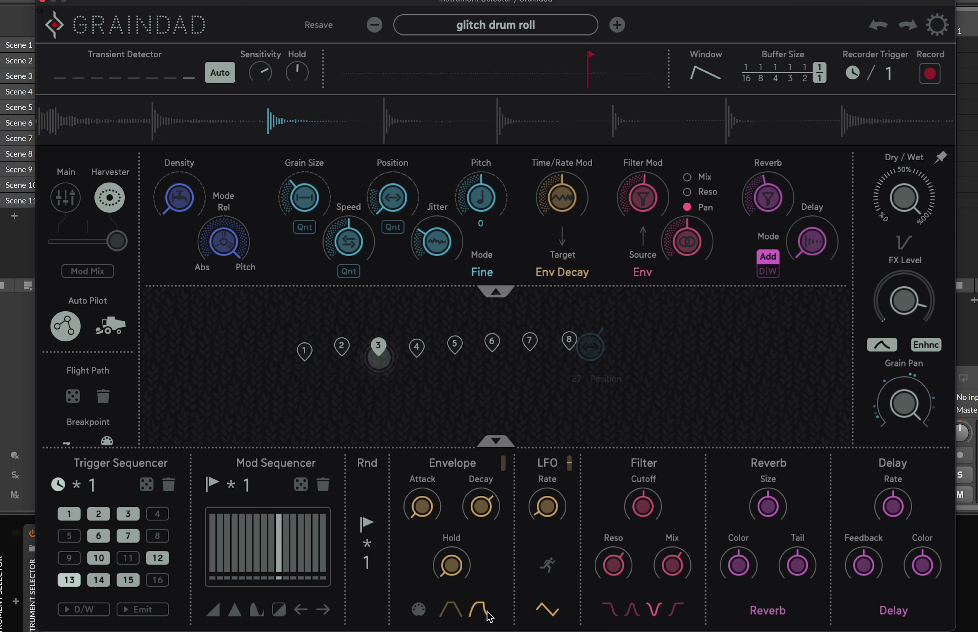
mouse_move(490, 509)
left_mouse_down()
mouse_move(488, 521)
mouse_move(489, 511)
left_mouse_up()
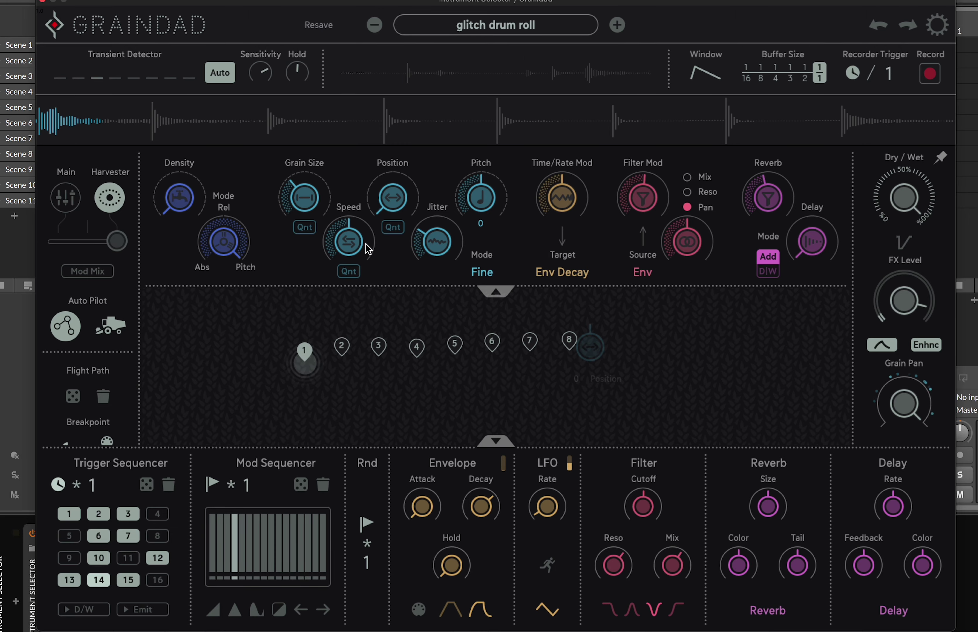
- In the Bitwig mixer, unsolo the Instrument Selector track, trim the first FX Layer track's volume, and return to the Instrument Selector's Graindad
left_click(44, 4)
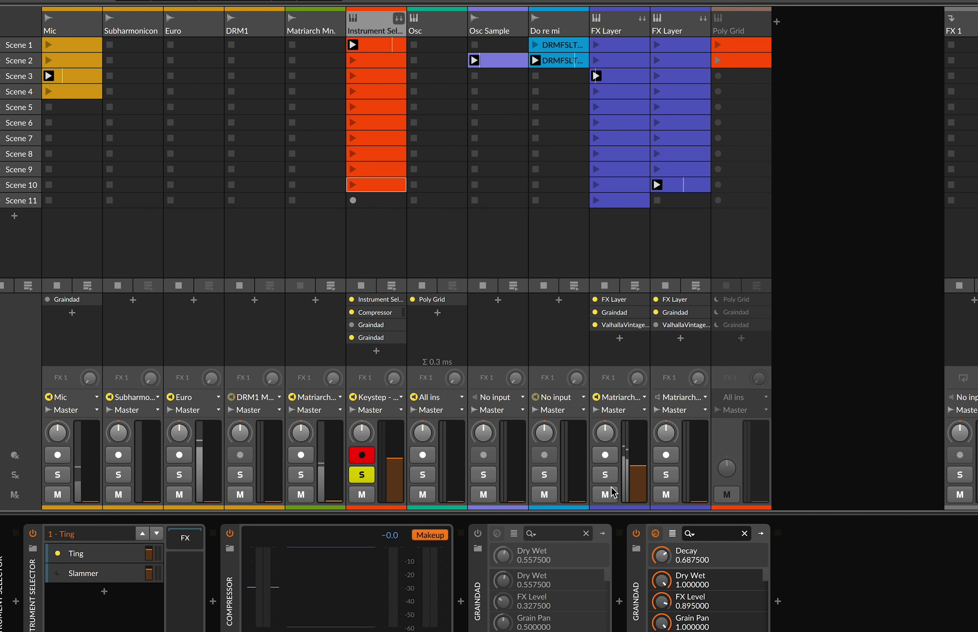
left_click(622, 32)
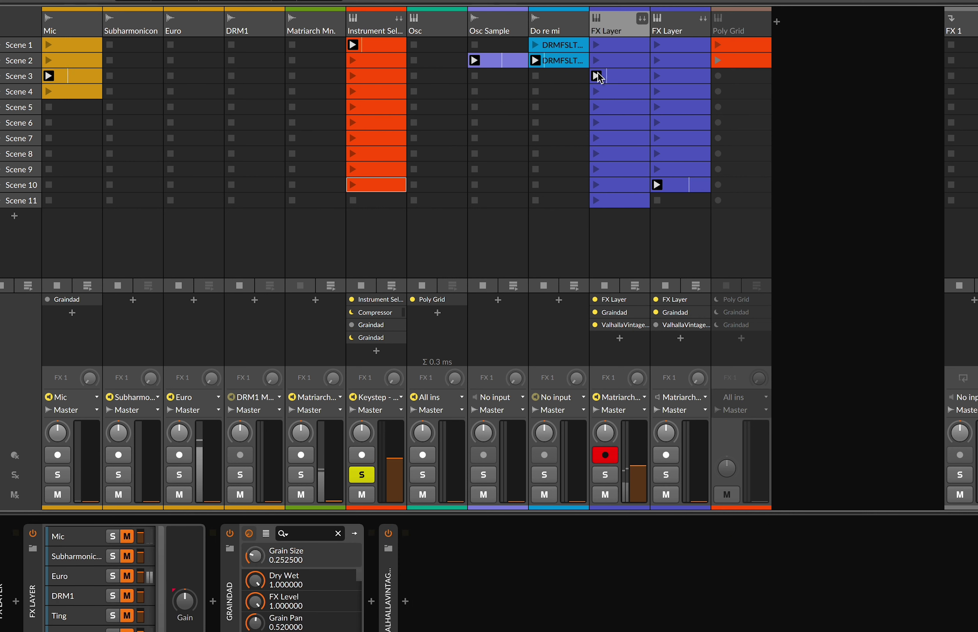
left_click(368, 474)
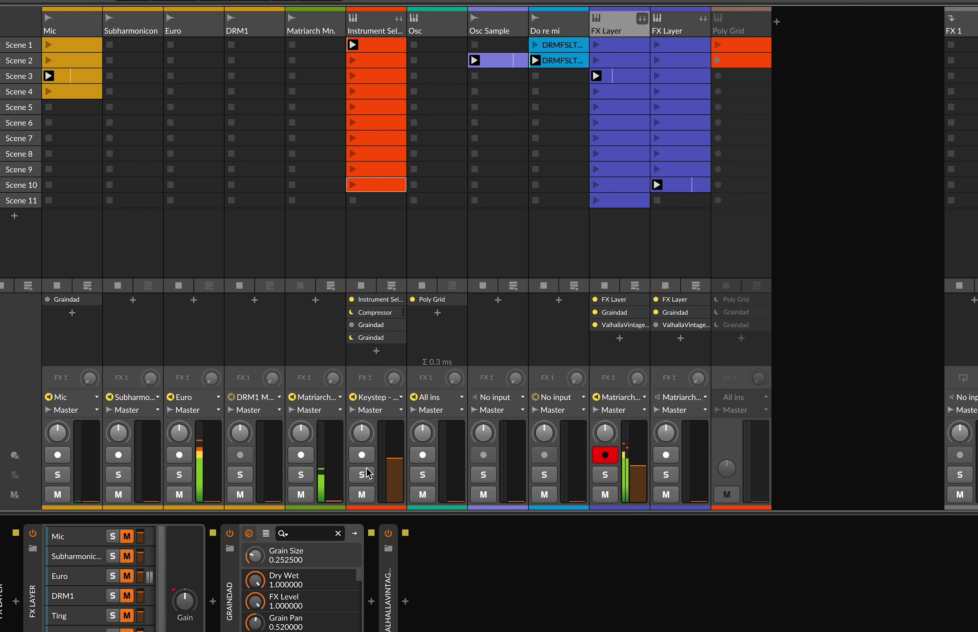
left_click(641, 448)
left_click_drag(641, 447, 641, 450)
left_click(375, 21)
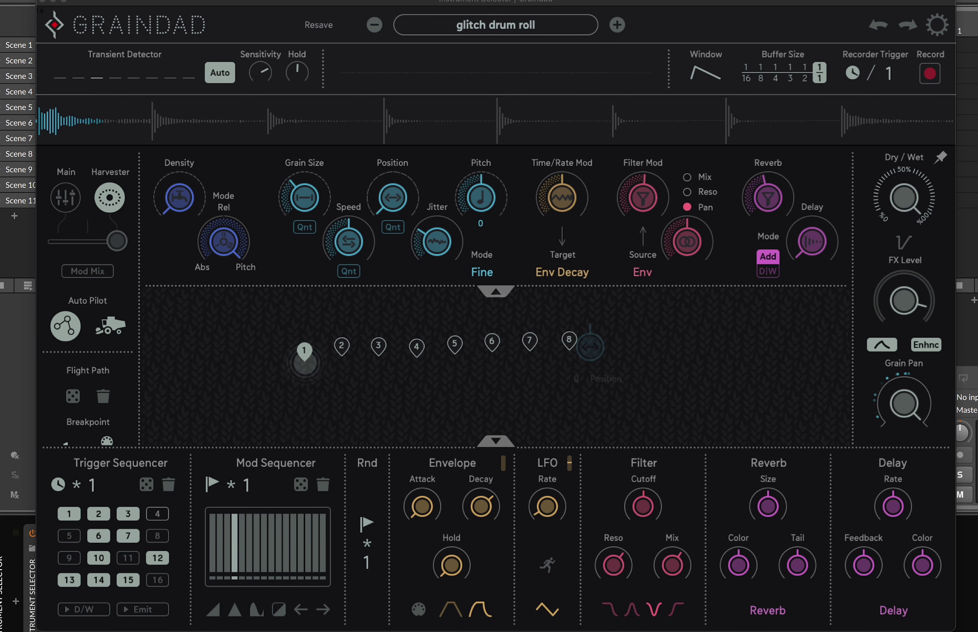
- Raise Density to just below its midpoint, and lower Pitch to -12 before raising it again
left_click_drag(187, 212, 187, 117)
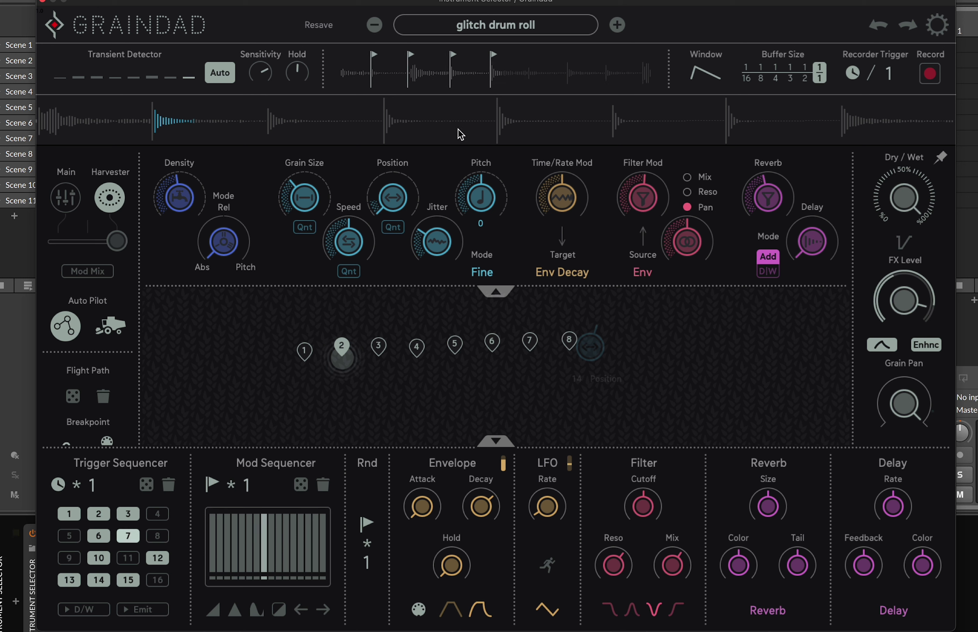
left_click_drag(486, 189, 489, 288)
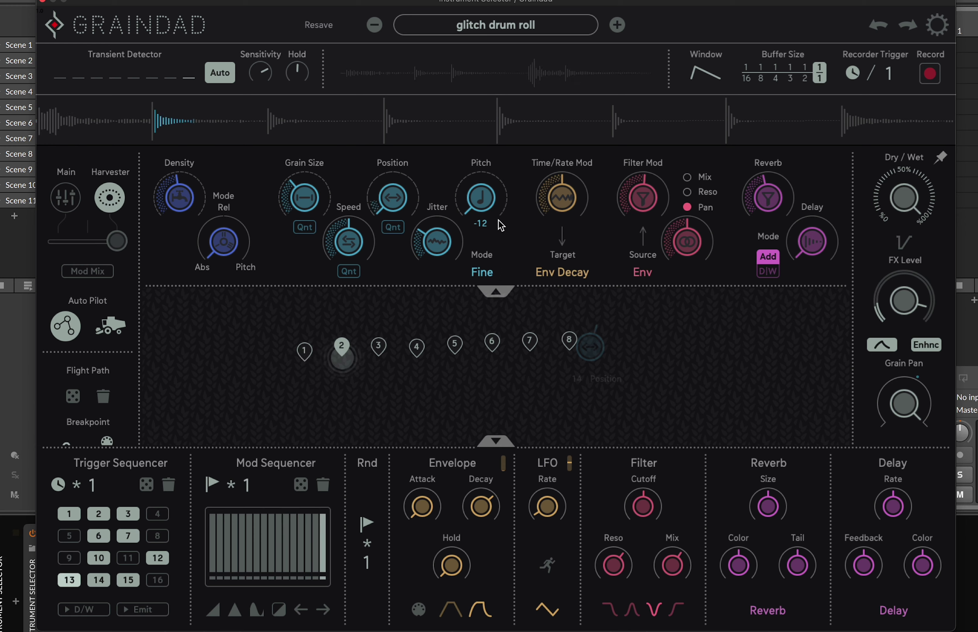
left_click_drag(485, 224, 493, 87)
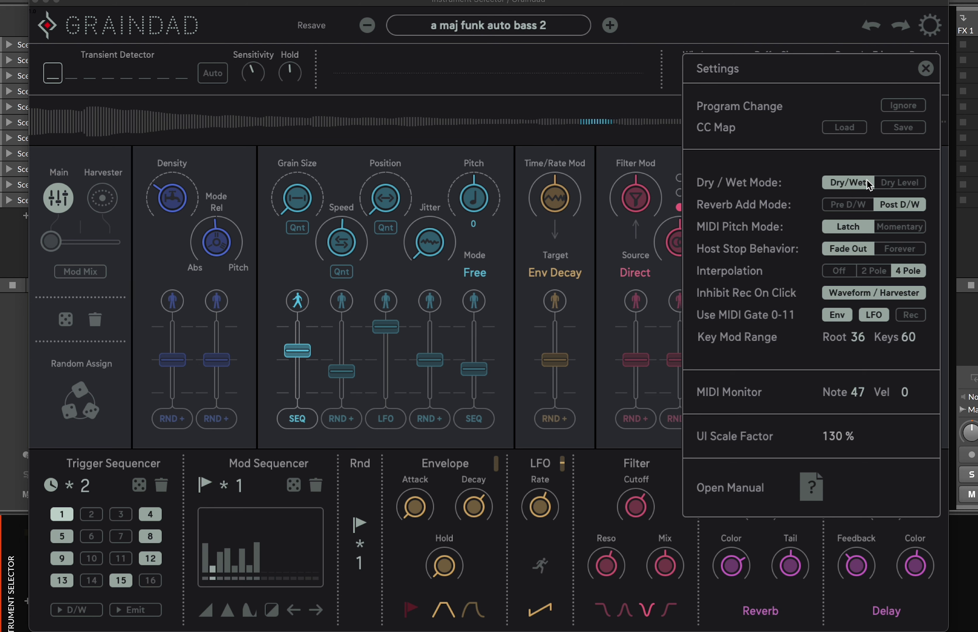
- In the a maj funk auto bass 2 preset, set Reverb Add Mode to Pre D/W and lower Dry/Wet to 0%
left_click(929, 72)
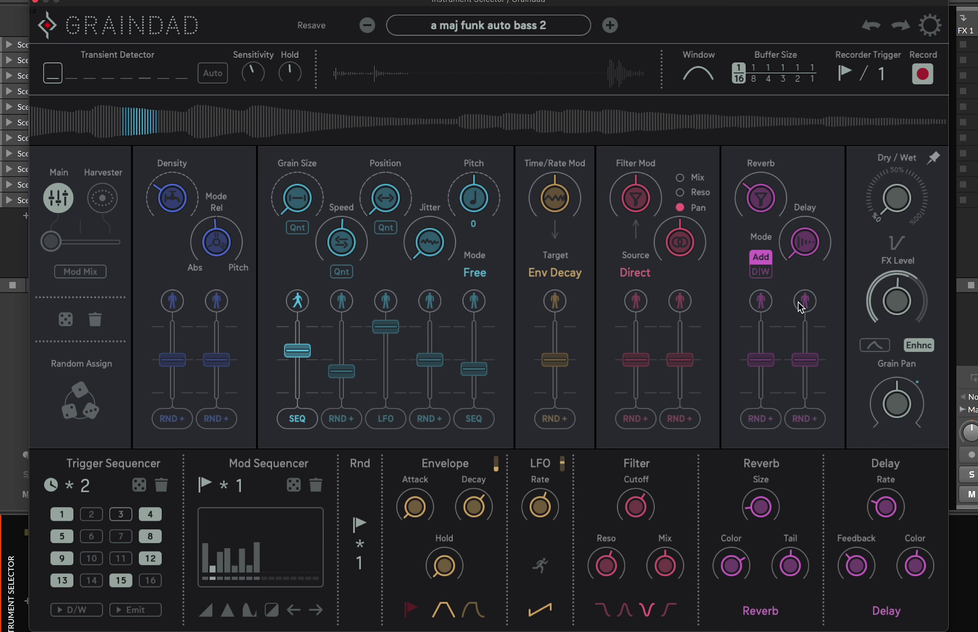
left_click(930, 26)
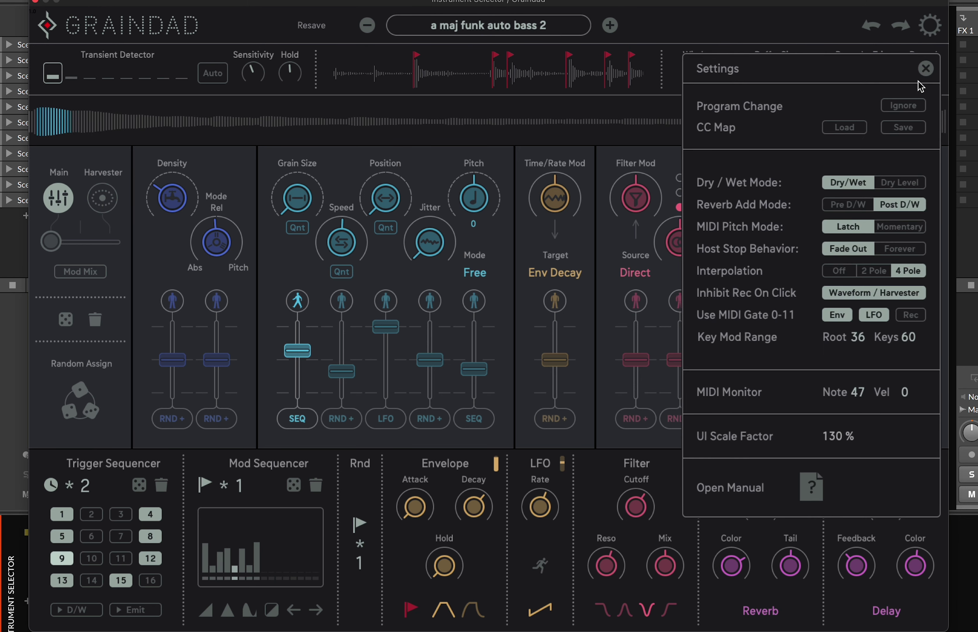
left_click(926, 69)
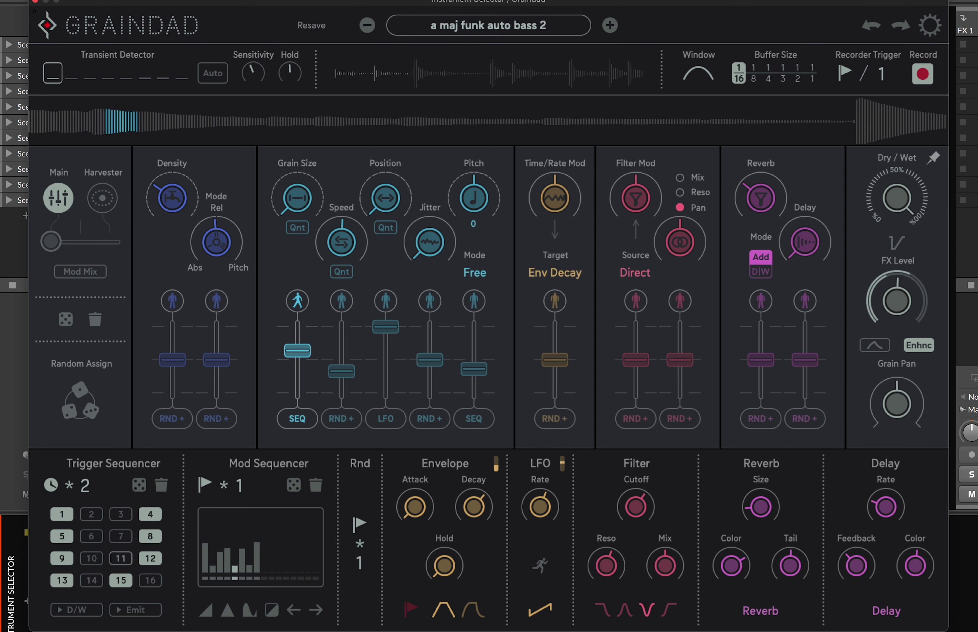
left_click_drag(908, 199, 906, 258)
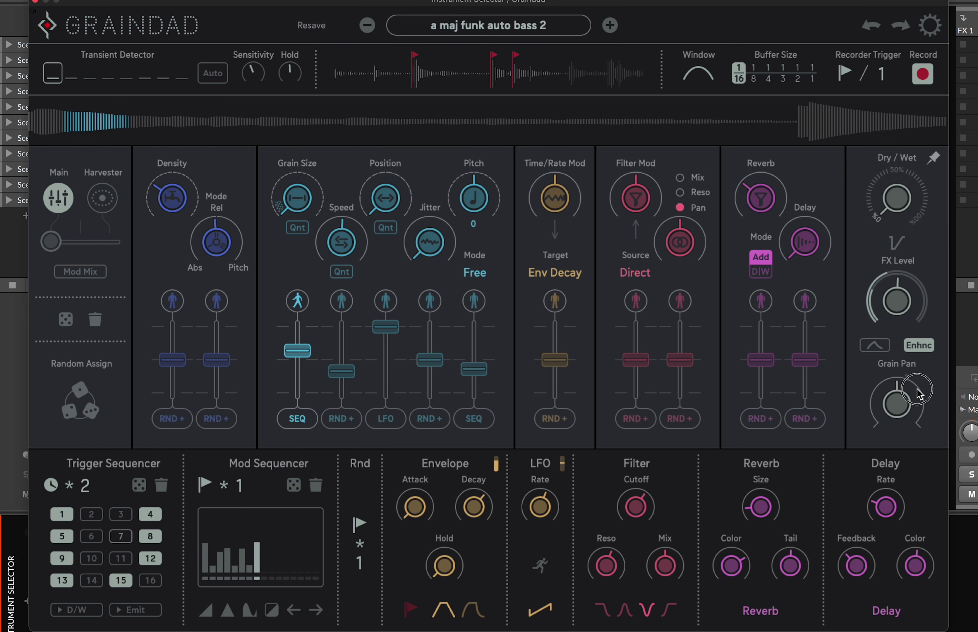
- Set the Dry/Wet Mode to Dry Level and raise the Dry Level and FX Level knobs to around their midpoints
left_click(929, 22)
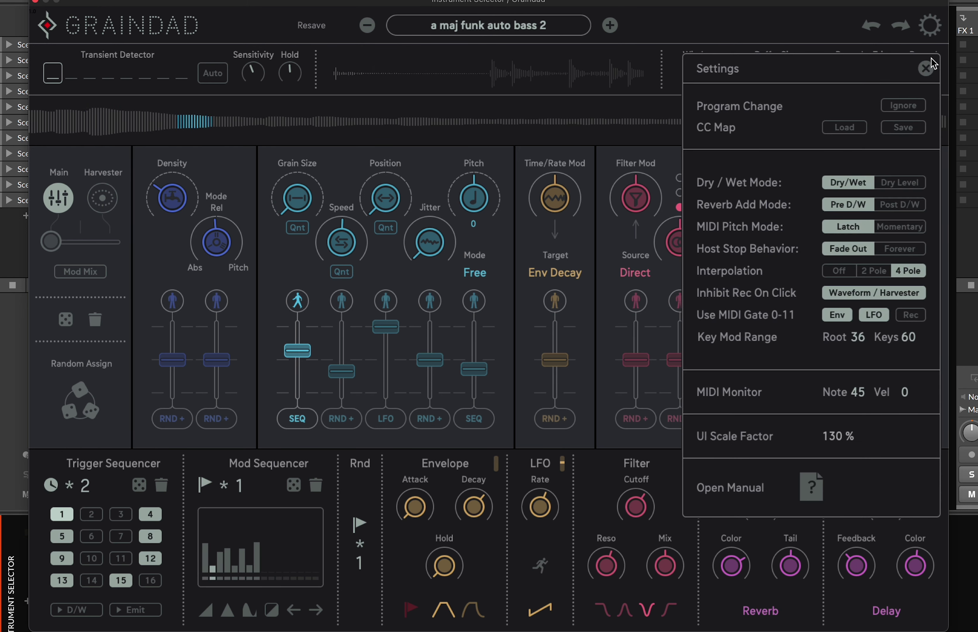
left_click(902, 186)
left_click(925, 69)
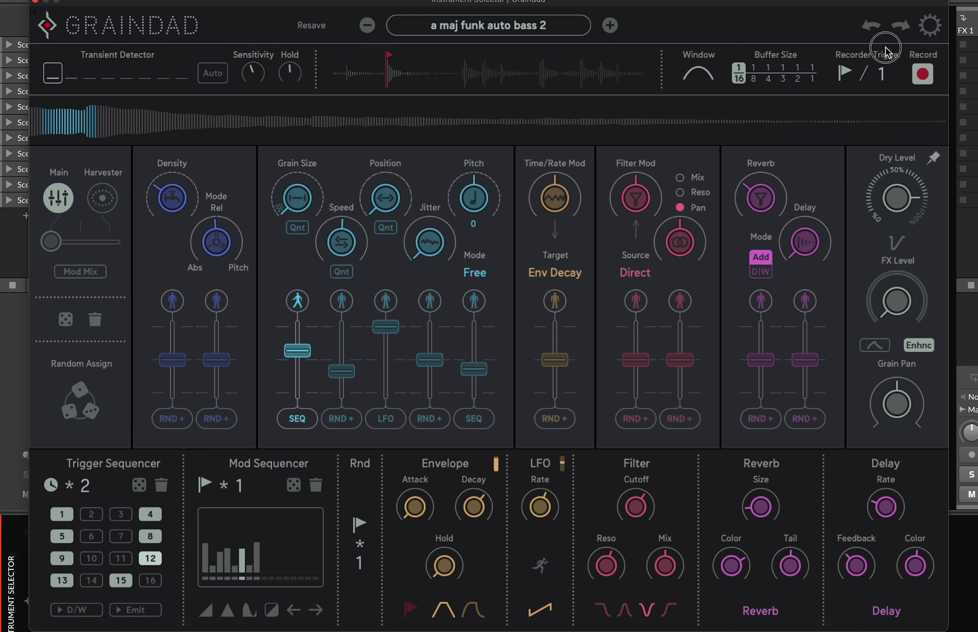
left_click_drag(909, 288, 902, 232)
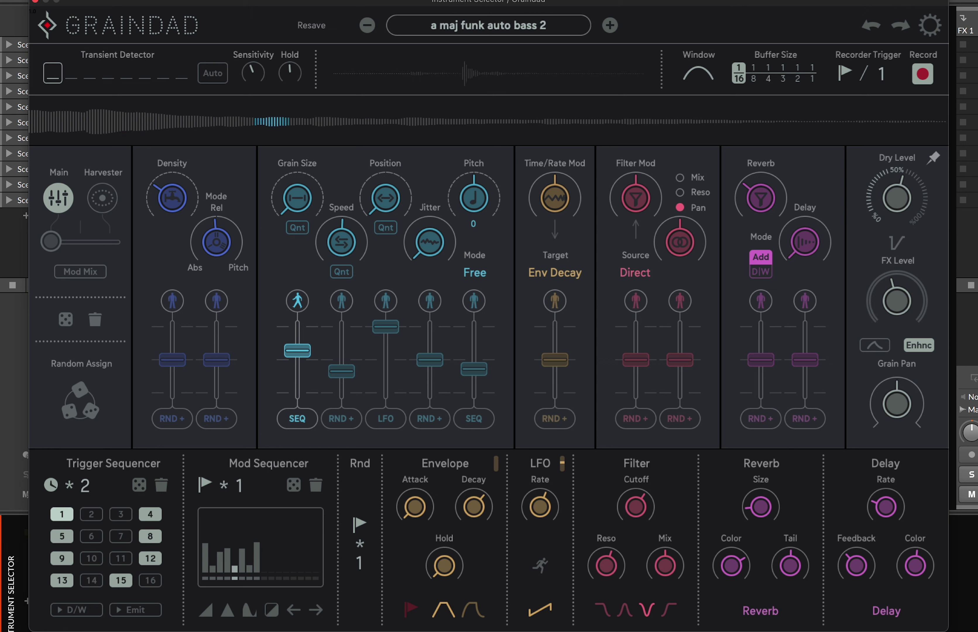
- Turn on the Trigger Sequencer's D/W triggering, raise Dry Level to 100%, and turn the D/W triggering off again
left_click(85, 610)
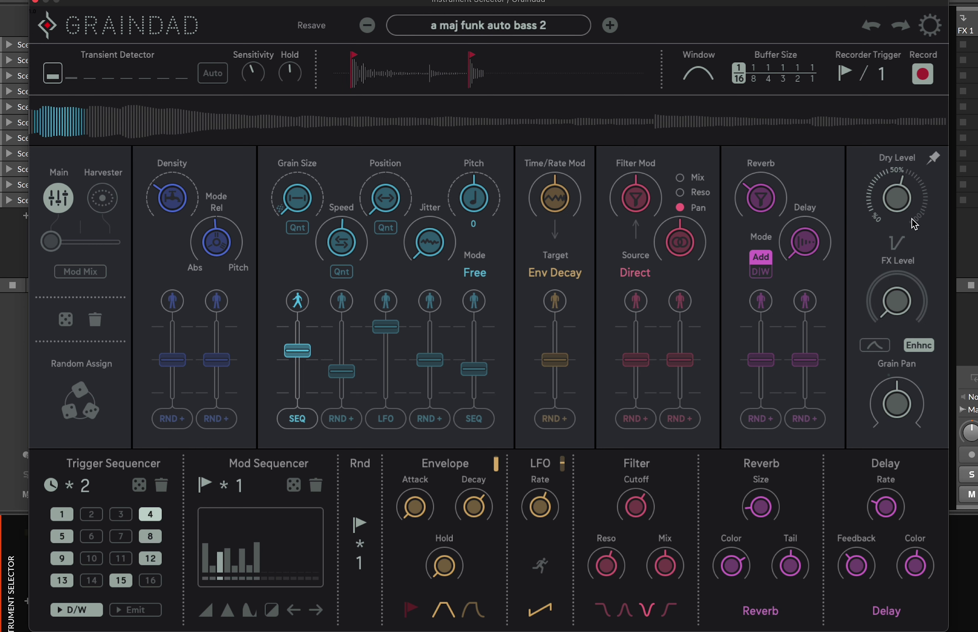
left_click_drag(902, 214, 904, 104)
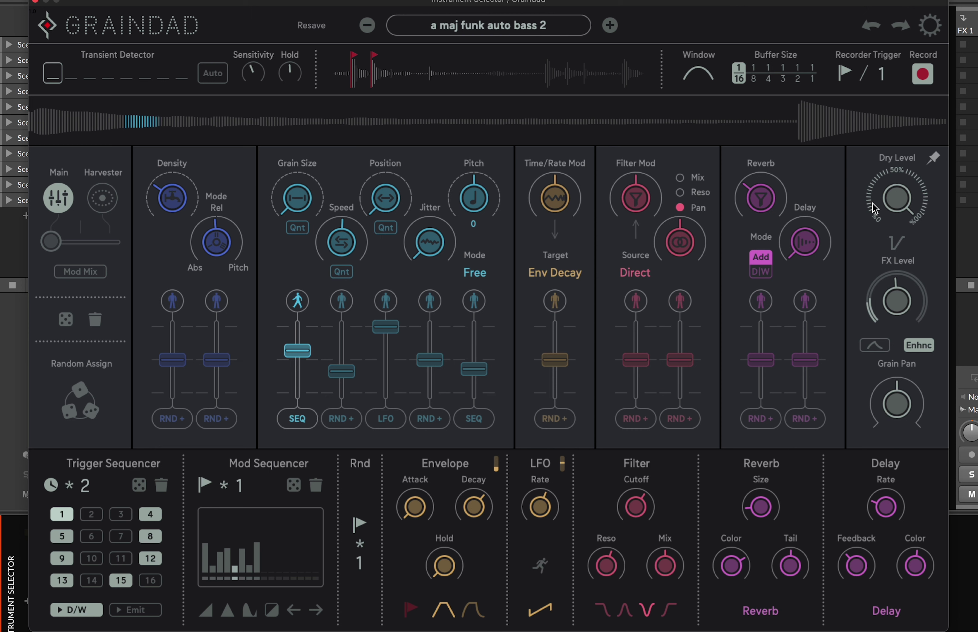
left_click(75, 613)
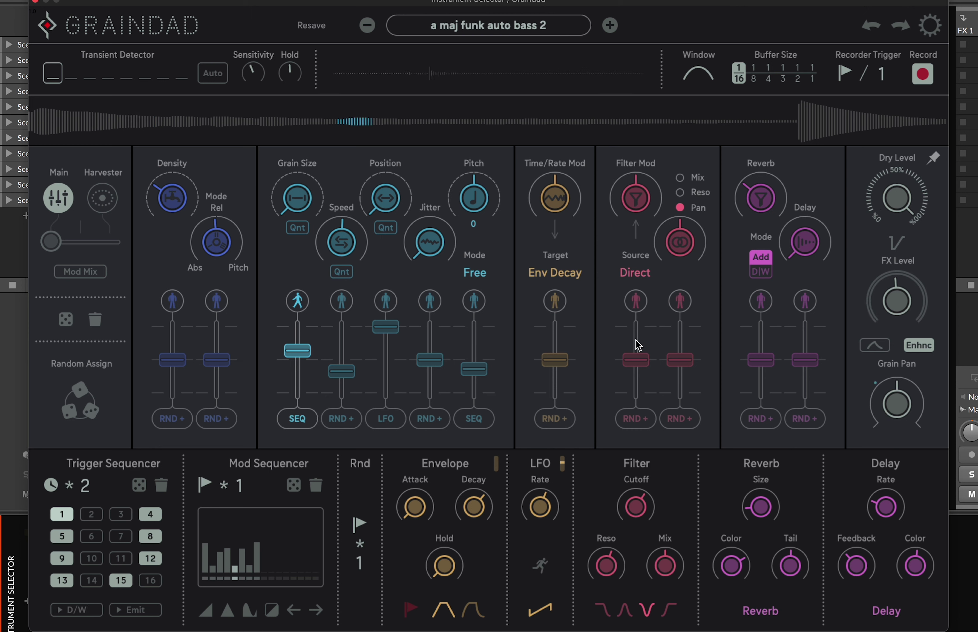
- Reset Dry Level to around 50%, and set the Dry/Wet Mode to Dry/Wet in the settings
double_click(894, 198)
left_click(931, 27)
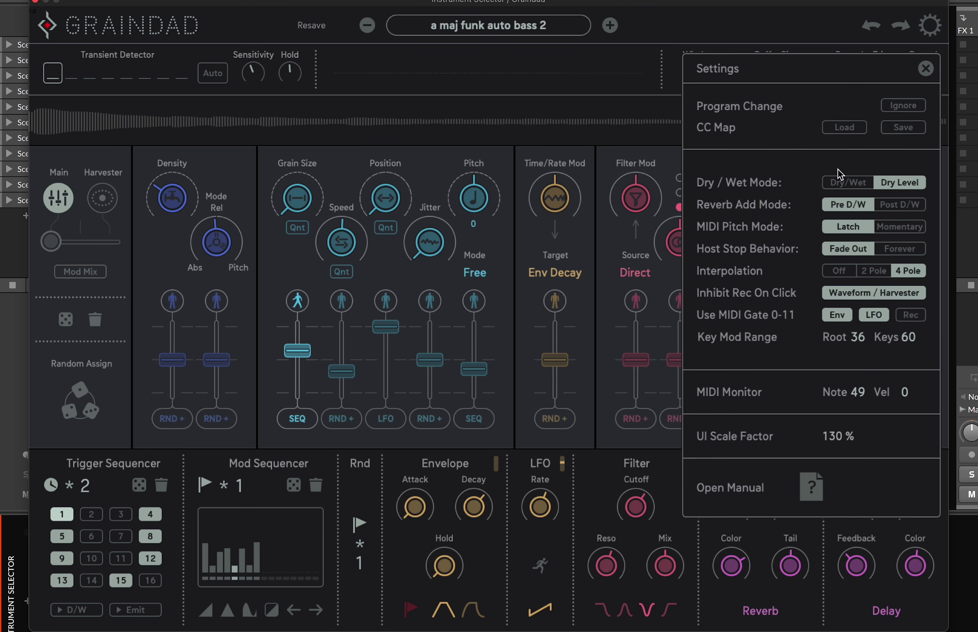
left_click(844, 188)
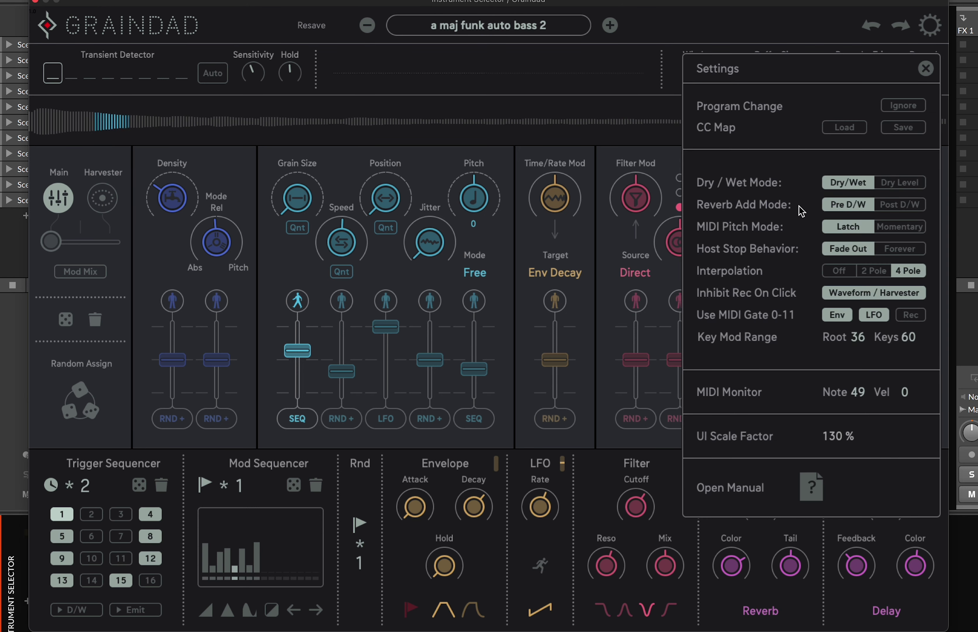
left_click(928, 69)
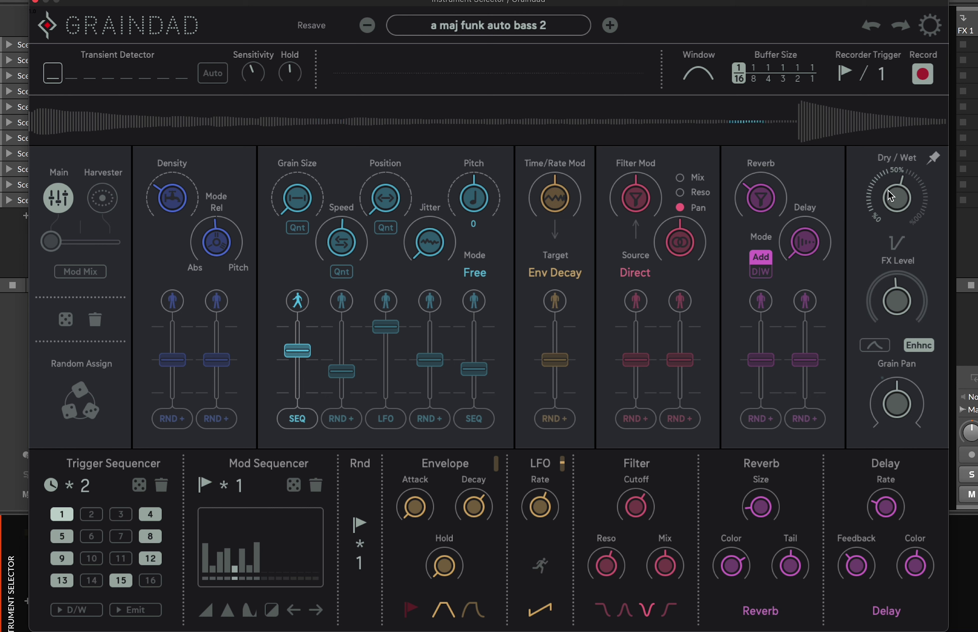
- Set the Reverb Add Mode to Post D/W and turn on the Trigger Sequencer's D/W triggering
left_click(930, 25)
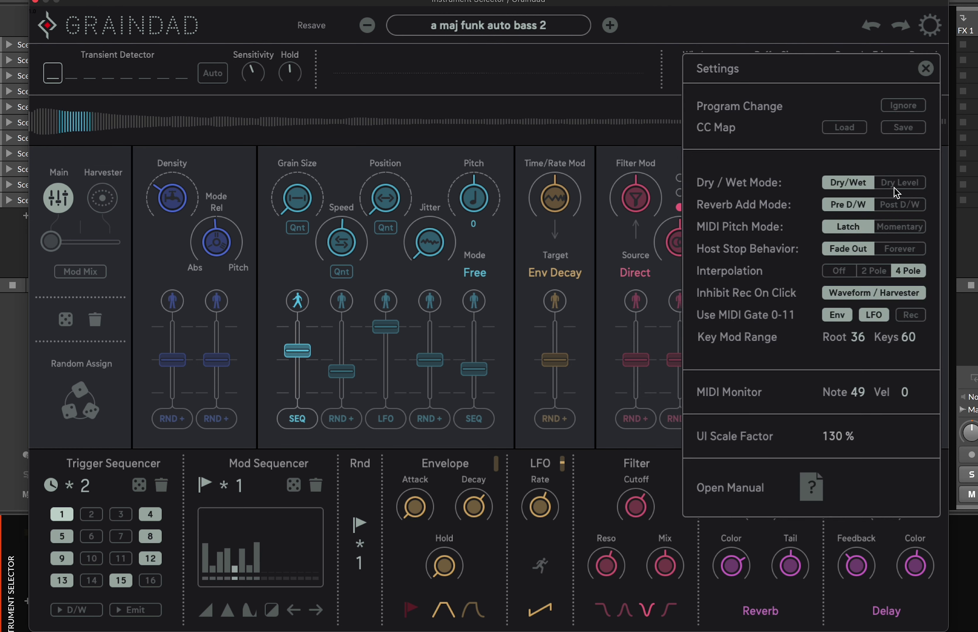
left_click(908, 206)
left_click(928, 70)
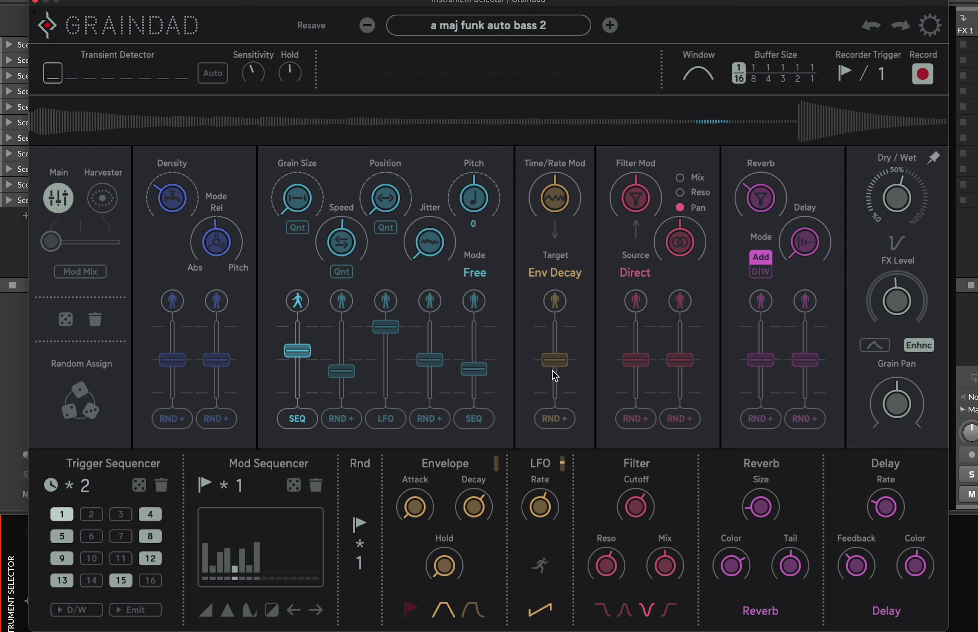
left_click(86, 610)
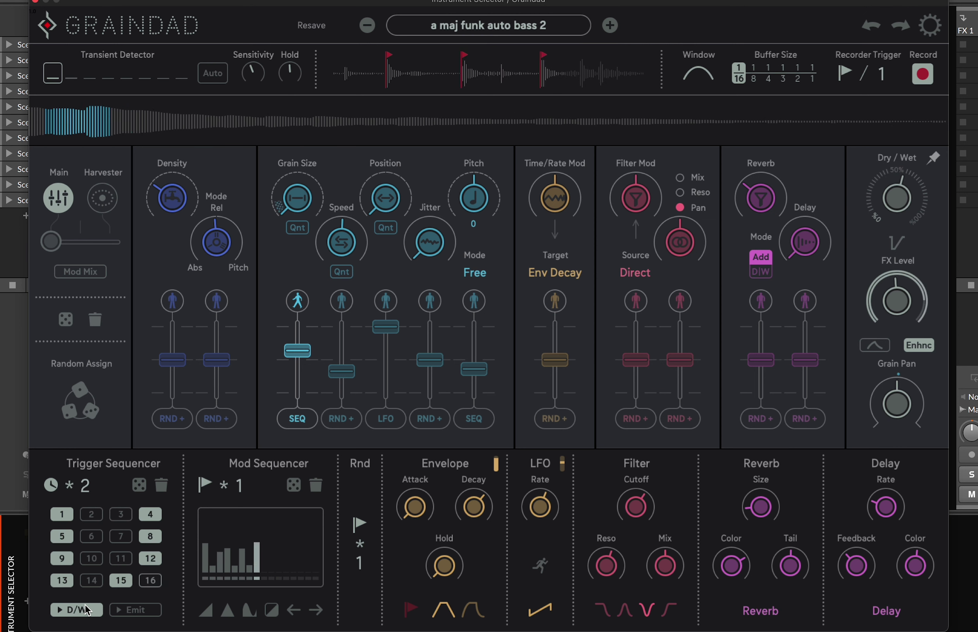
- Compare the Reverb Add Modes by switching to Pre D/W and back to Post D/W
left_click(932, 35)
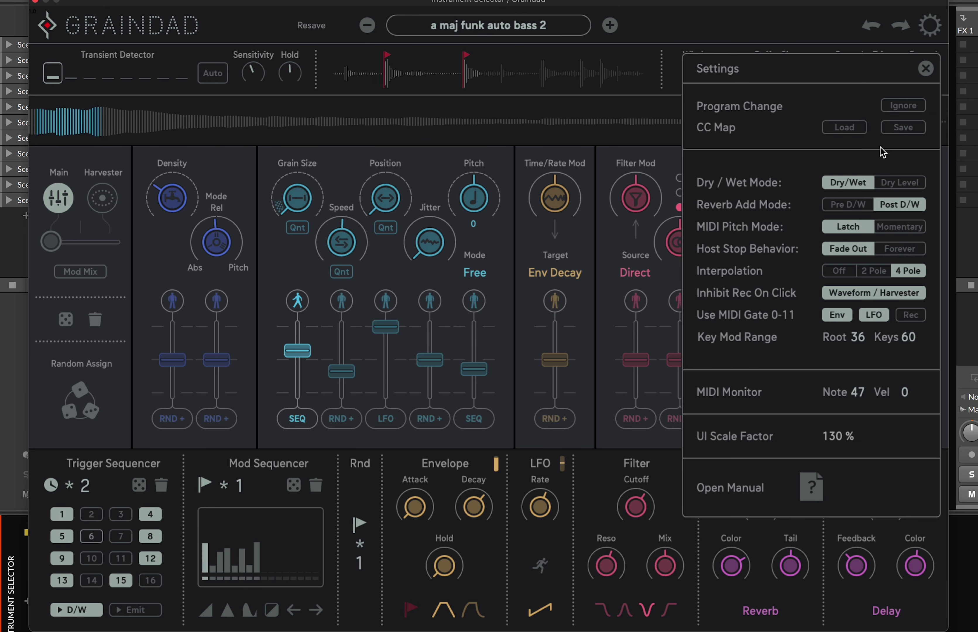
left_click(926, 68)
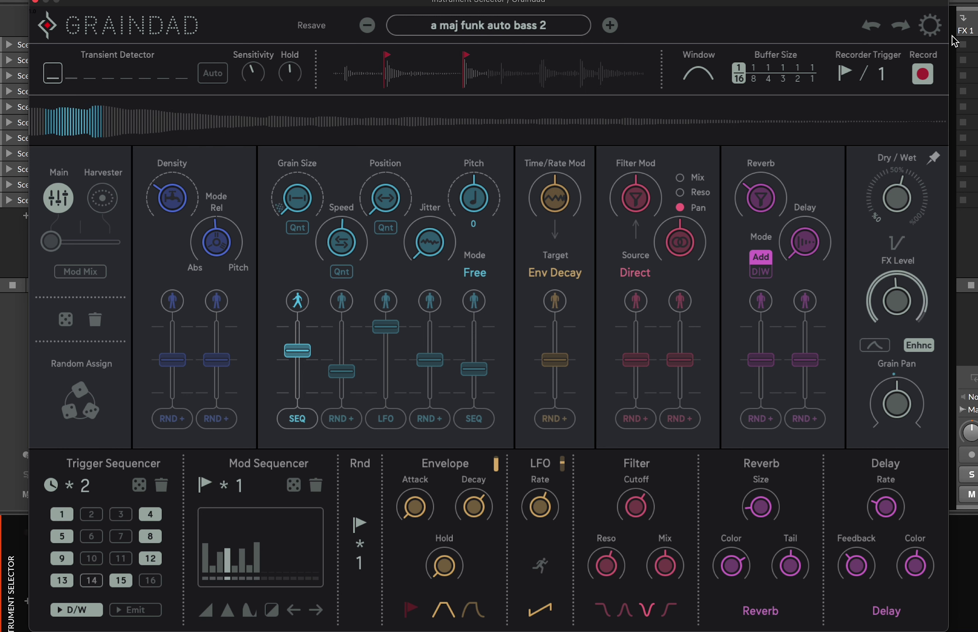
left_click(930, 26)
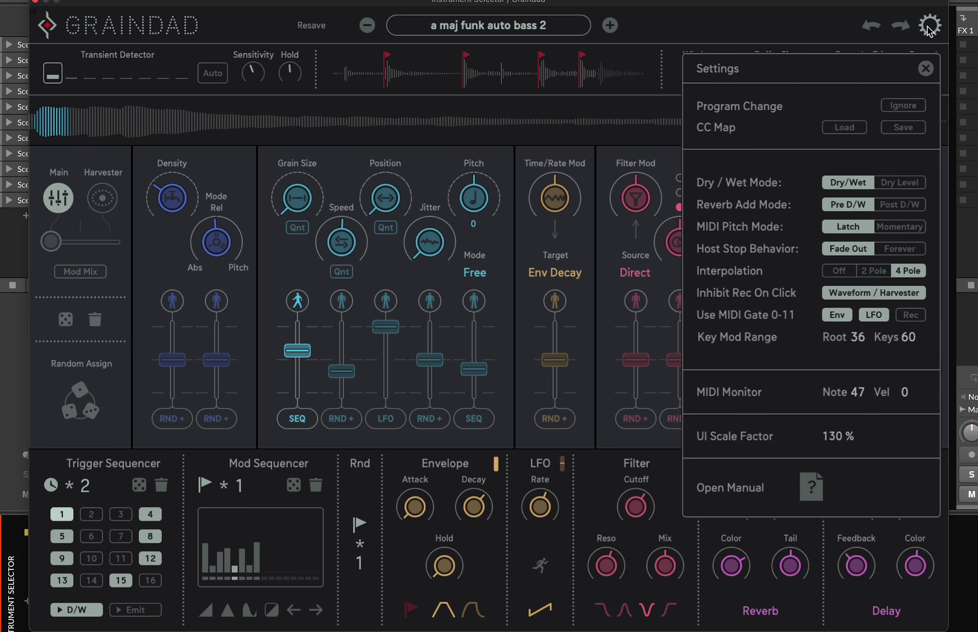
left_click(895, 204)
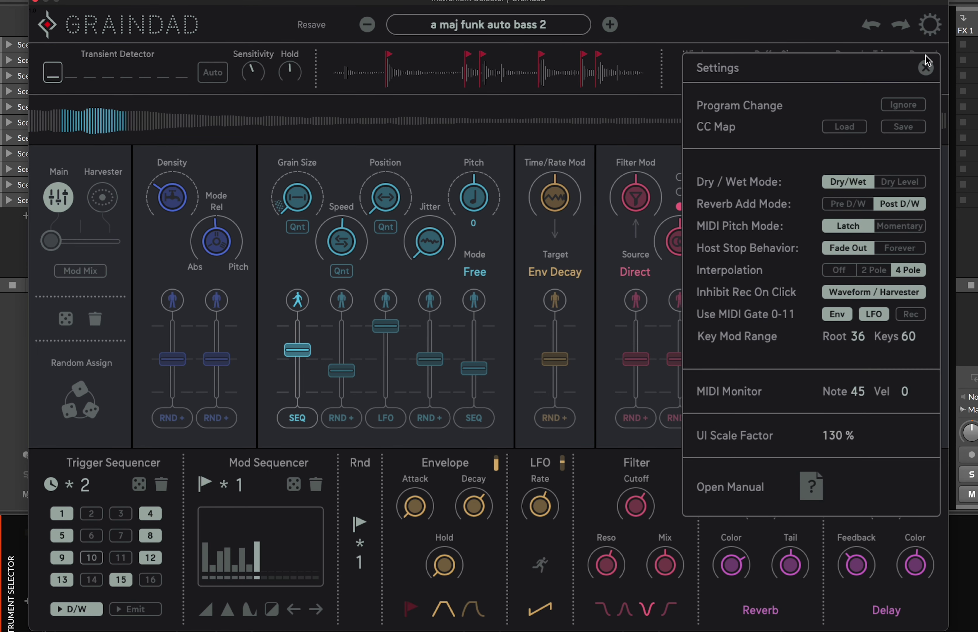
left_click(926, 67)
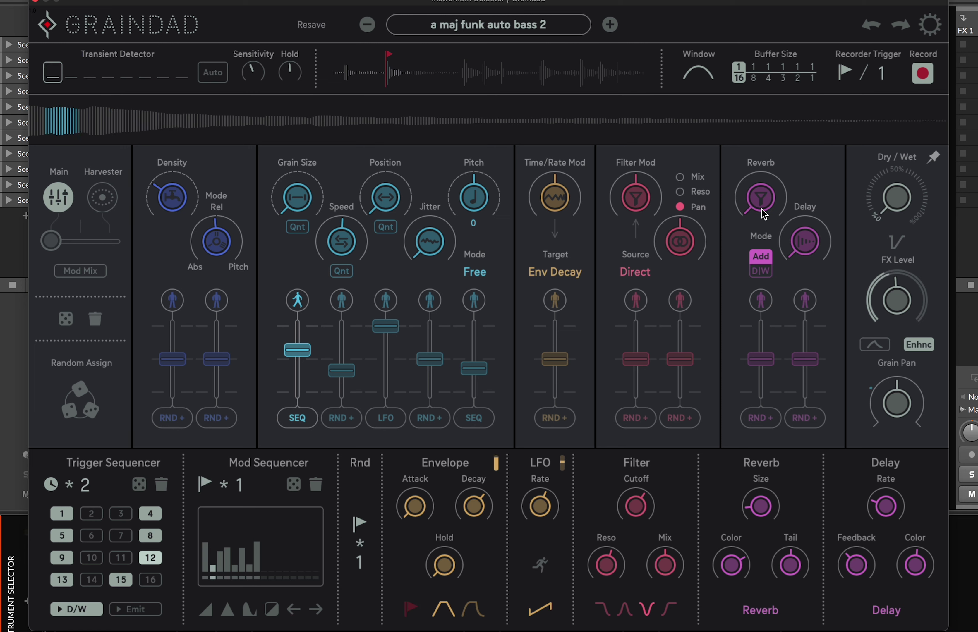
- Raise the Reverb amount to its maximum and lower the Dry/Wet knob
left_click_drag(763, 214, 775, 27)
mouse_move(897, 203)
left_mouse_down()
mouse_move(913, 138)
mouse_move(894, 222)
left_mouse_up()
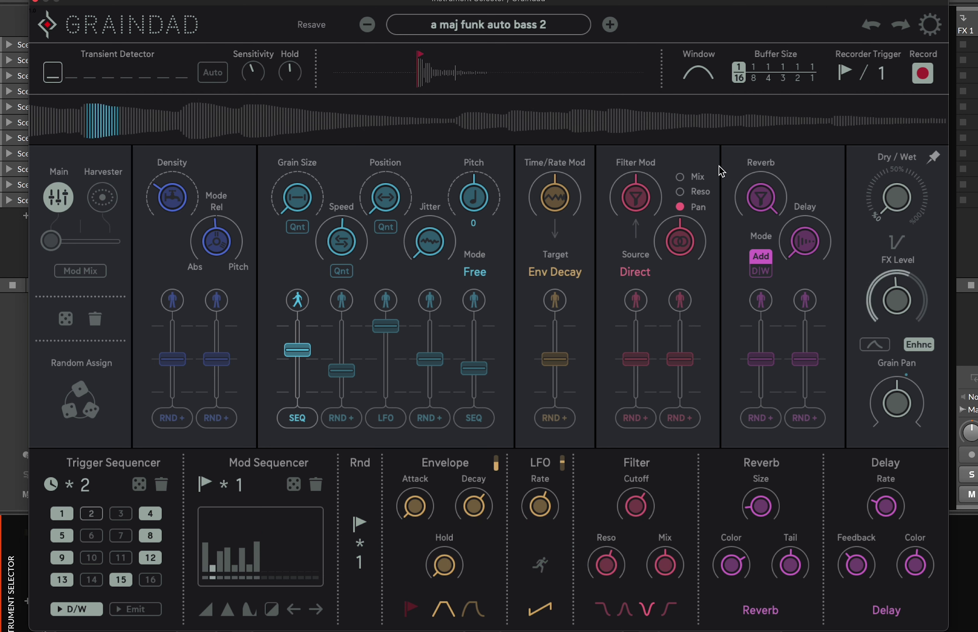
- Switch the reverb Mode to D/W and back to Add, and raise Dry/Wet to around 50%
left_click(756, 273)
left_click_drag(754, 270, 752, 303)
left_click_drag(883, 211, 886, 126)
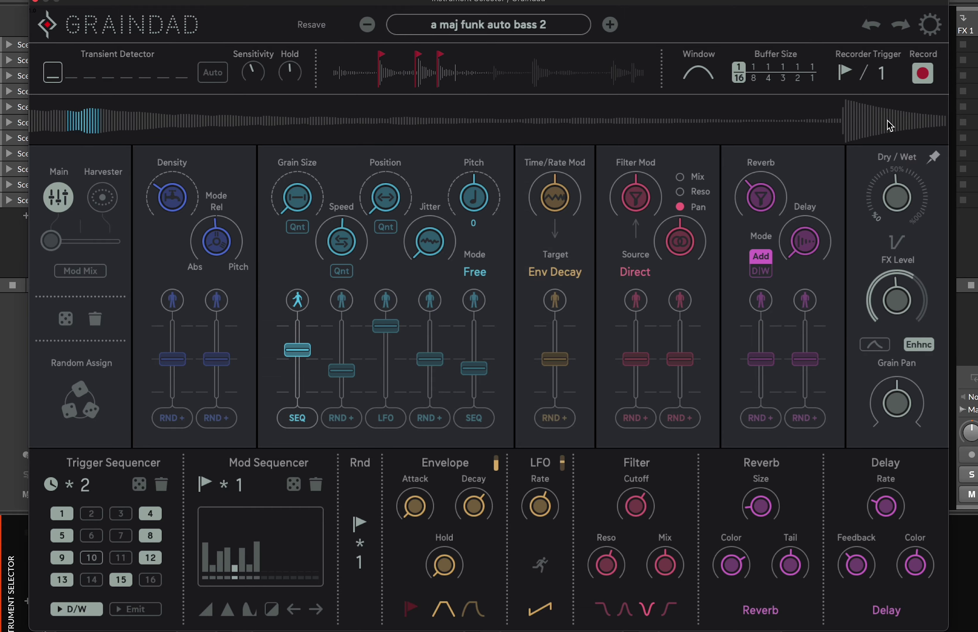
- With the settings open, view the Pitch Mode options of the Audio Rate Auto Bass preset and keep MIDI
left_click(931, 26)
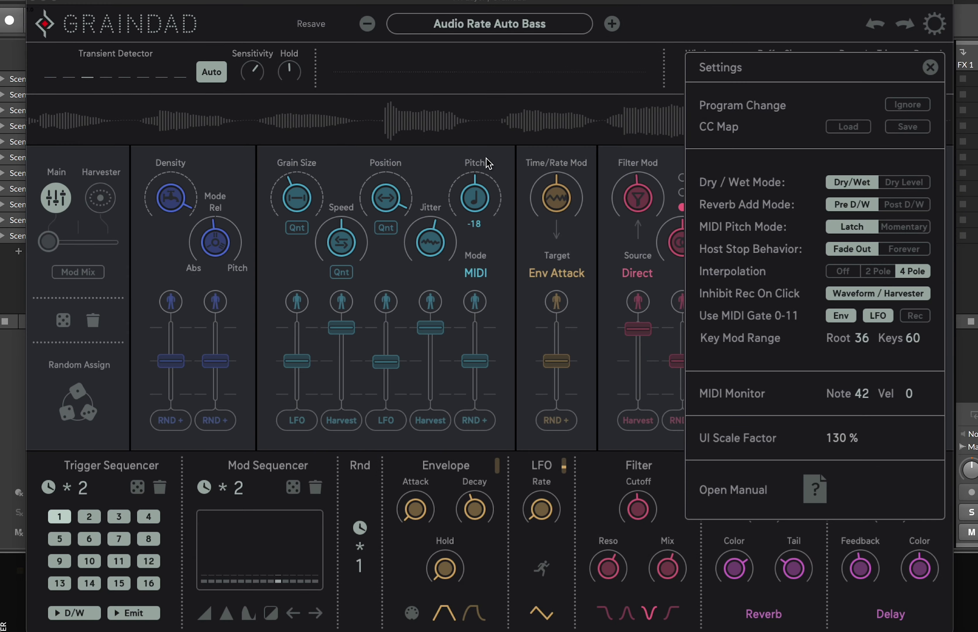
left_click(480, 273)
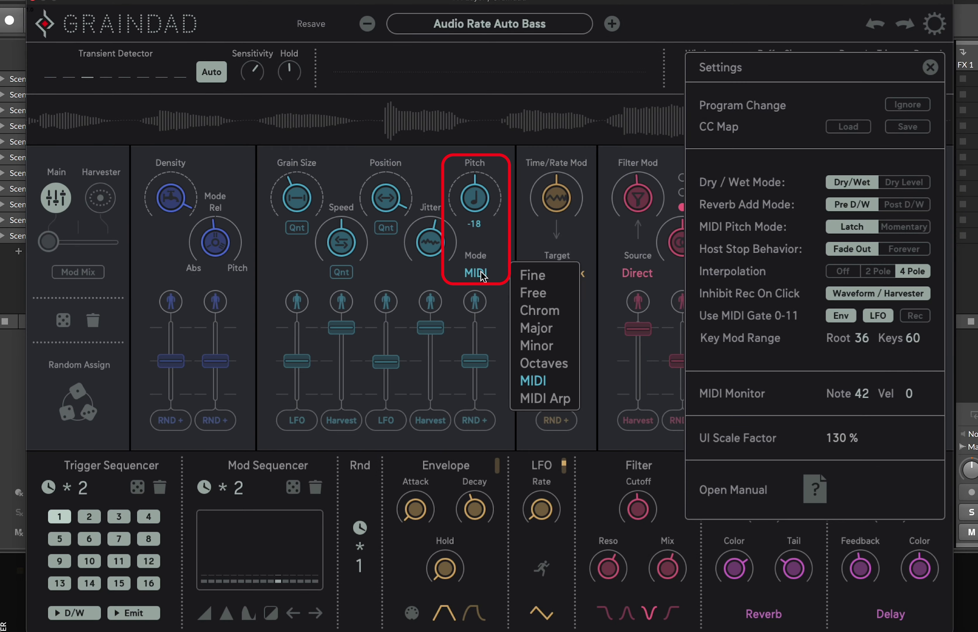
left_click(502, 247)
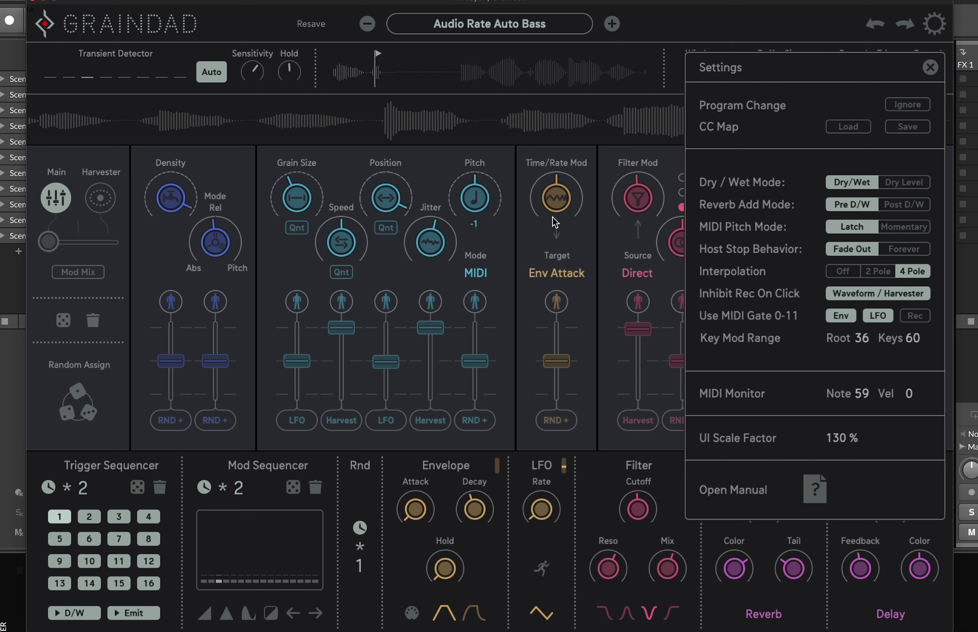
- Try the MIDI Pitch Mode set to Momentary, return it to Latch, and close the settings
left_click(915, 227)
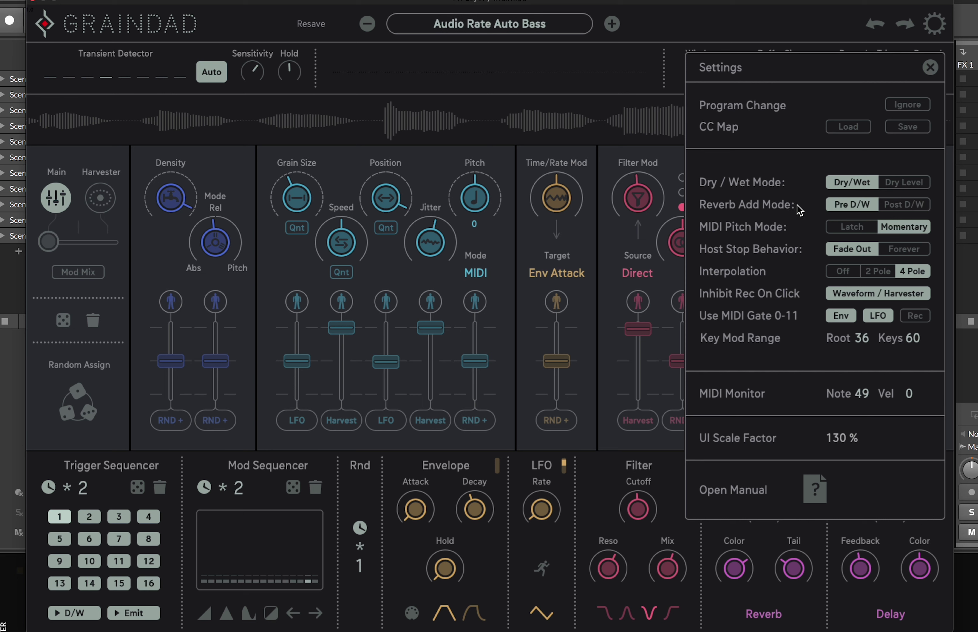
left_click(850, 230)
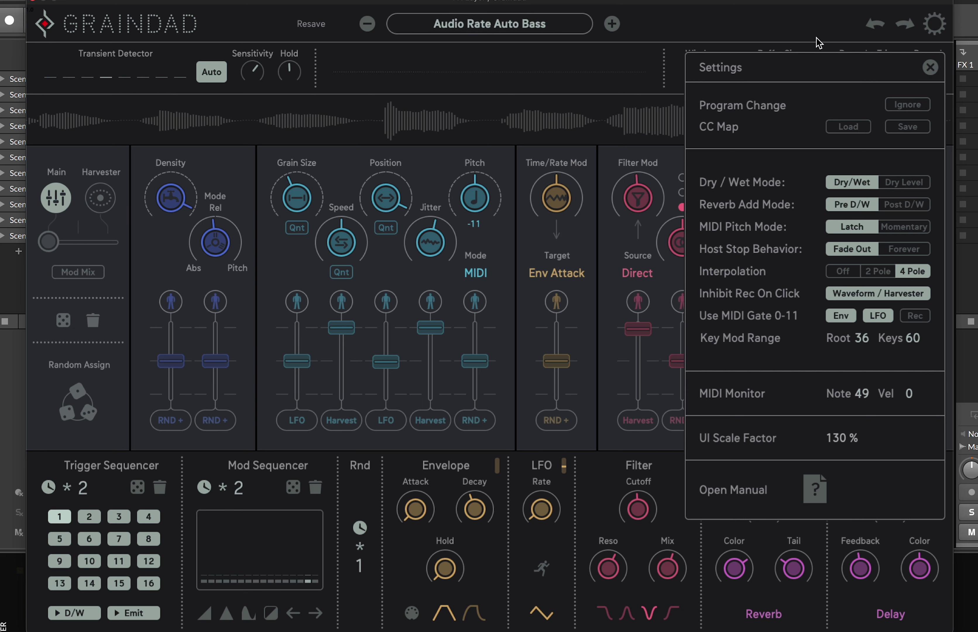
left_click(931, 68)
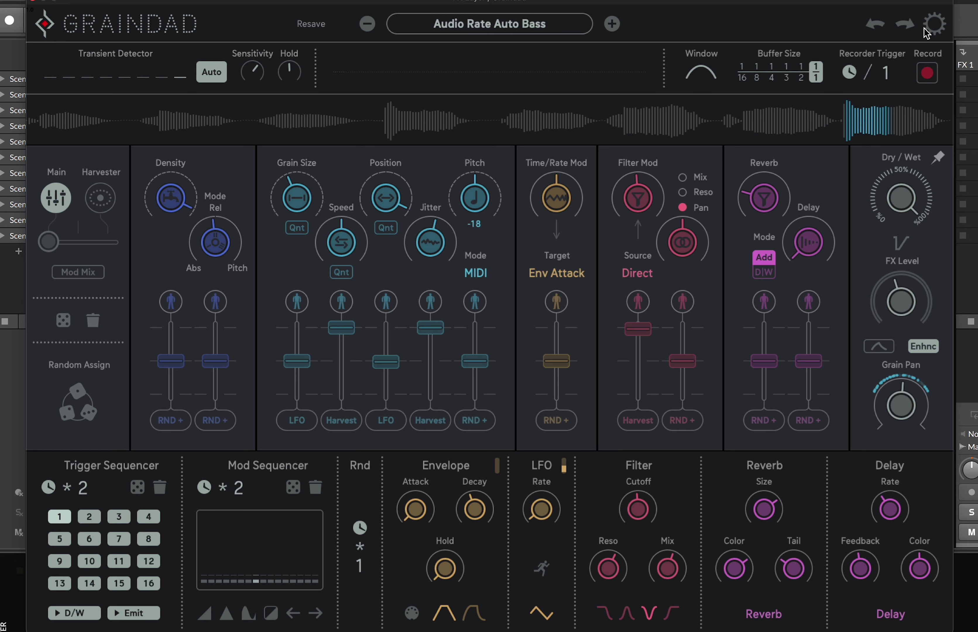
- Set the Host Stop Behavior to Forever and close the settings
left_click(934, 25)
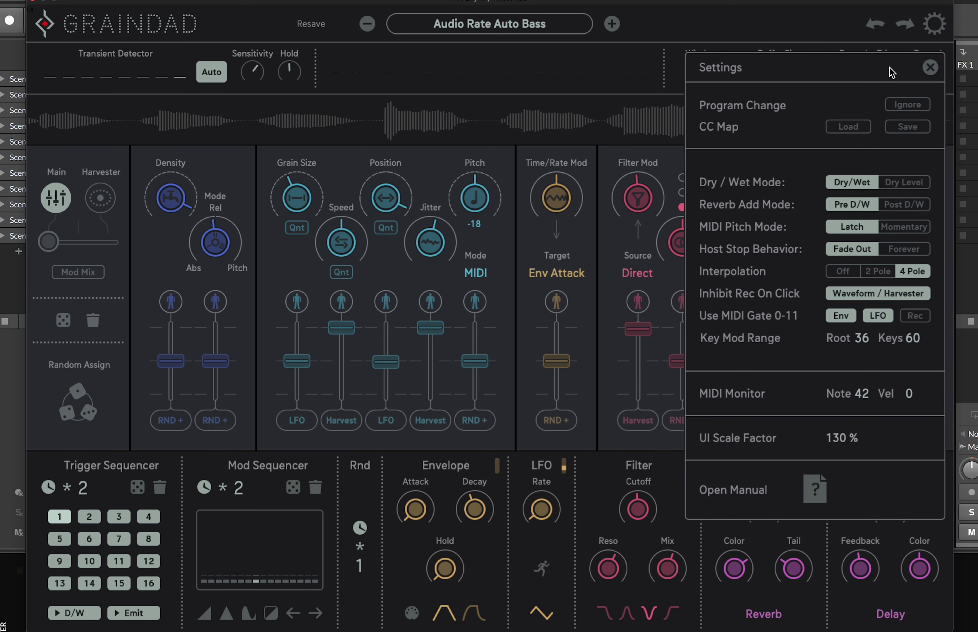
left_click(906, 249)
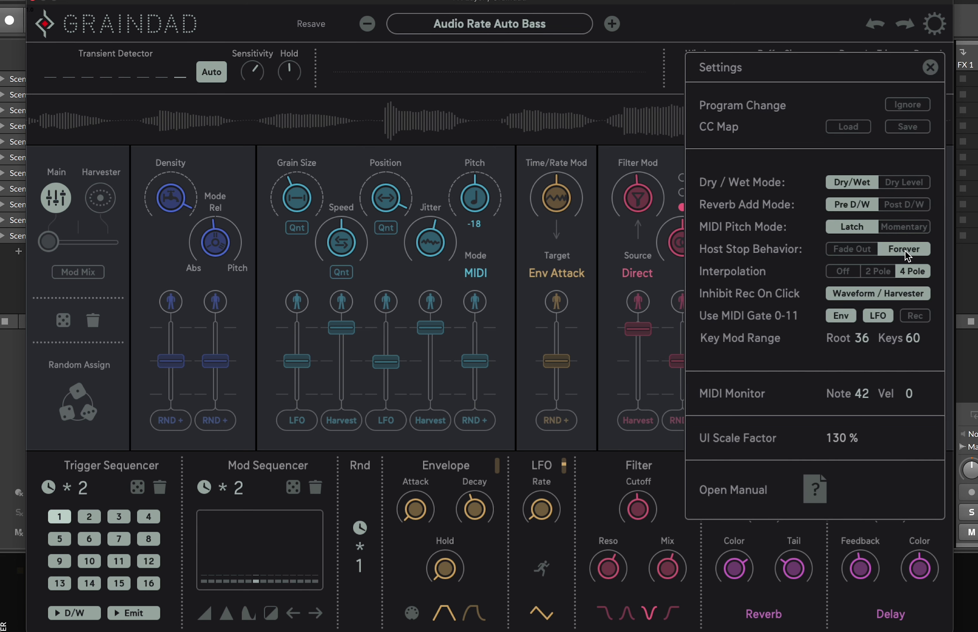
left_click(931, 68)
left_click(929, 73)
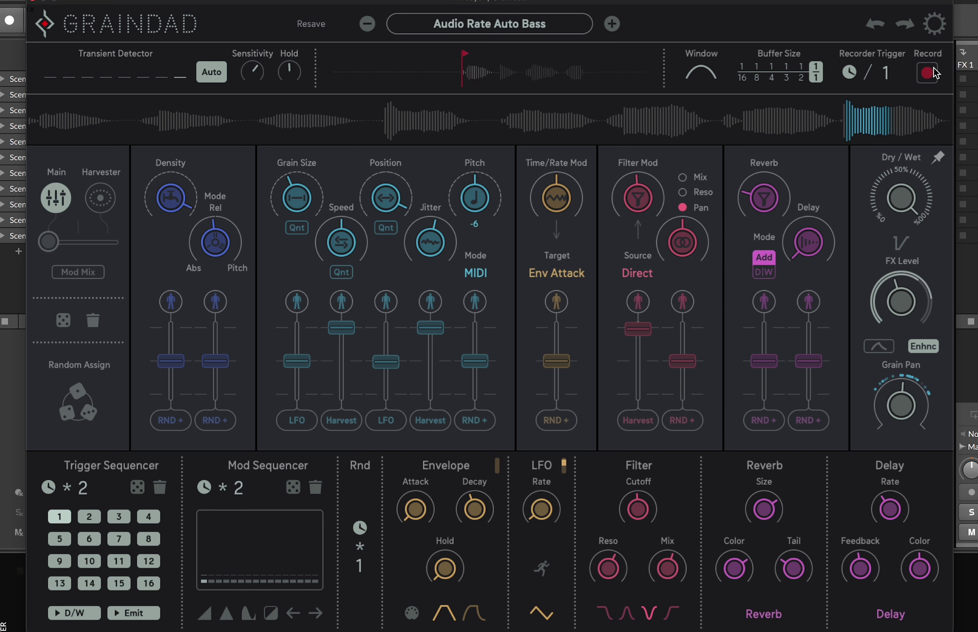
- Turn the curve-shaped option beside Enhnc on and off again
left_click(874, 347)
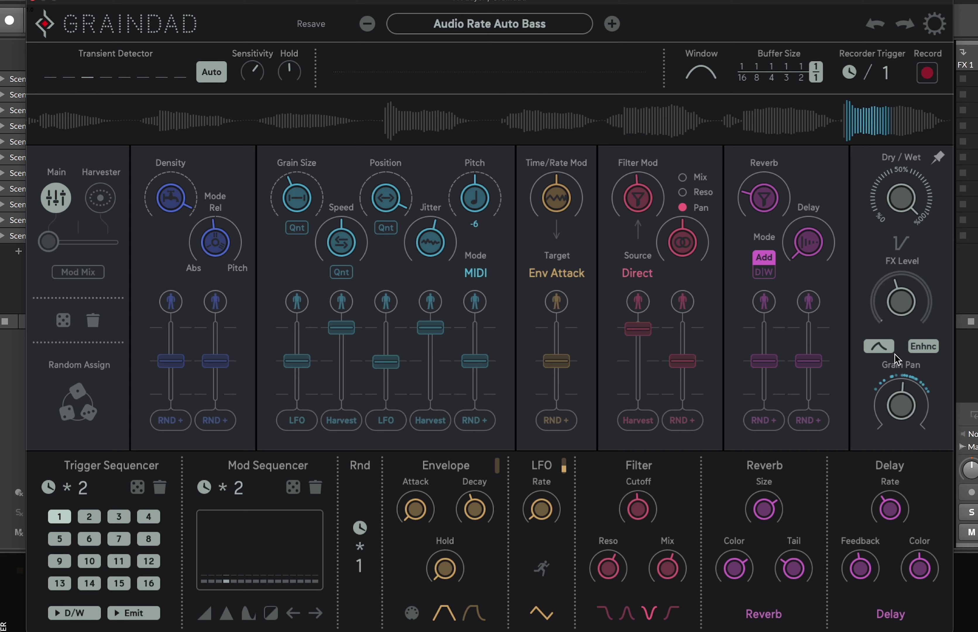
left_click(886, 346)
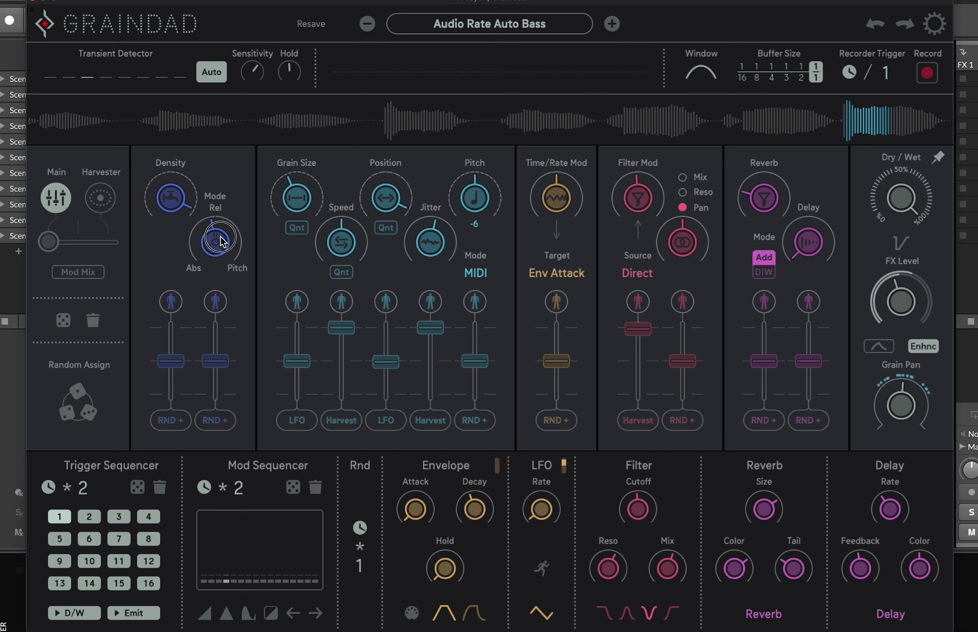
- Turn the Density Mode fully to Abs and back to Rel, and set Density to around its midpoint
left_click_drag(220, 257, 221, 422)
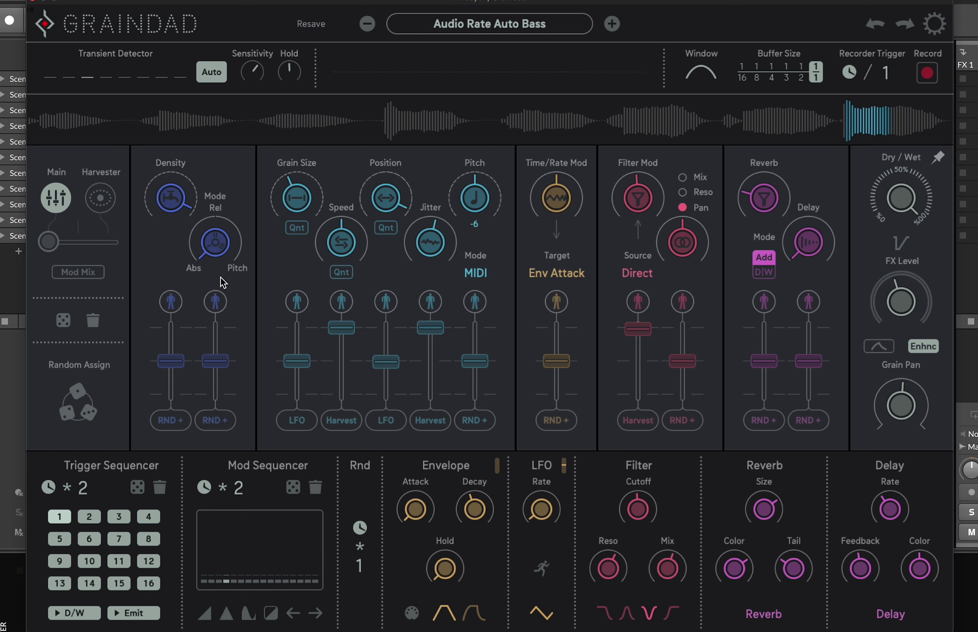
left_click_drag(219, 236, 220, 240)
left_click(170, 197)
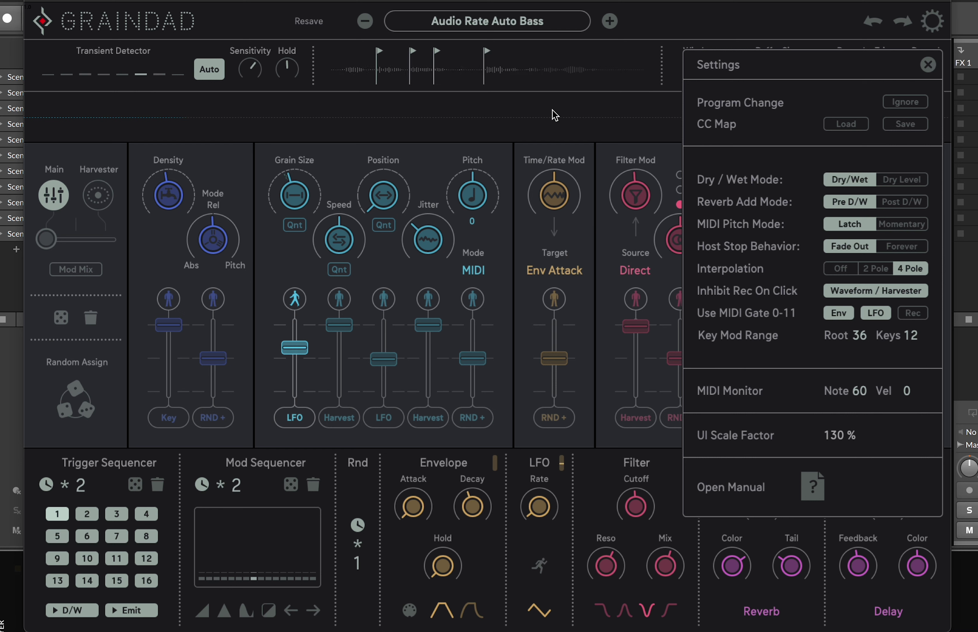
- Close the settings and test the recording inhibit at a point near the middle of the waveform display
left_click(928, 66)
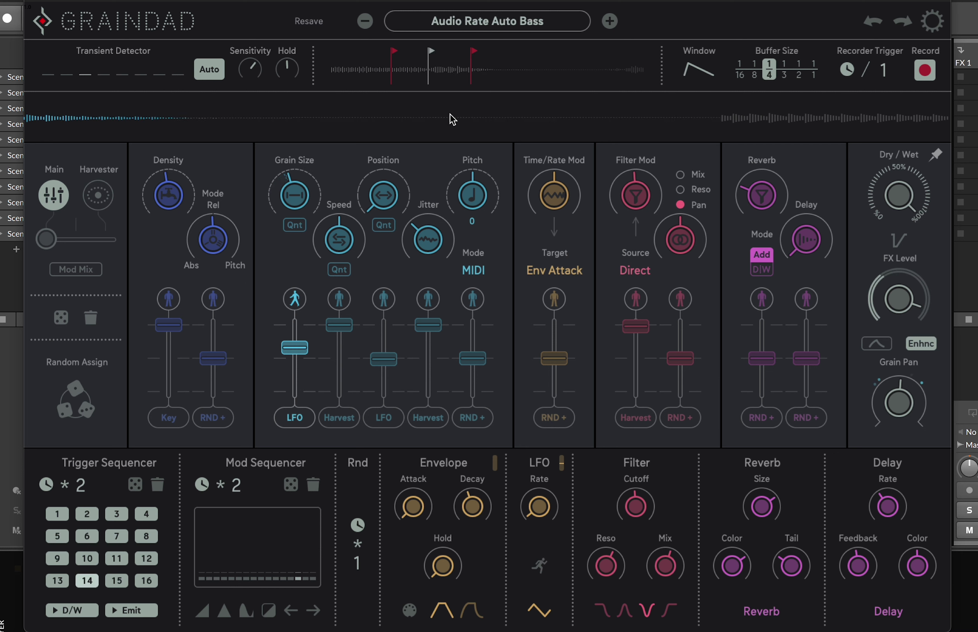
left_click(448, 117)
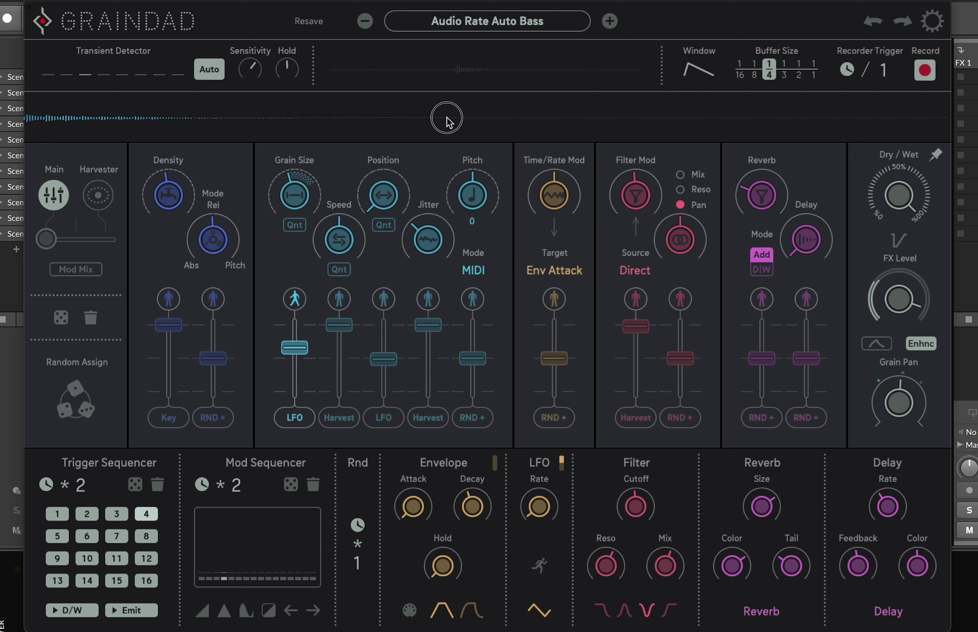
left_click(448, 123)
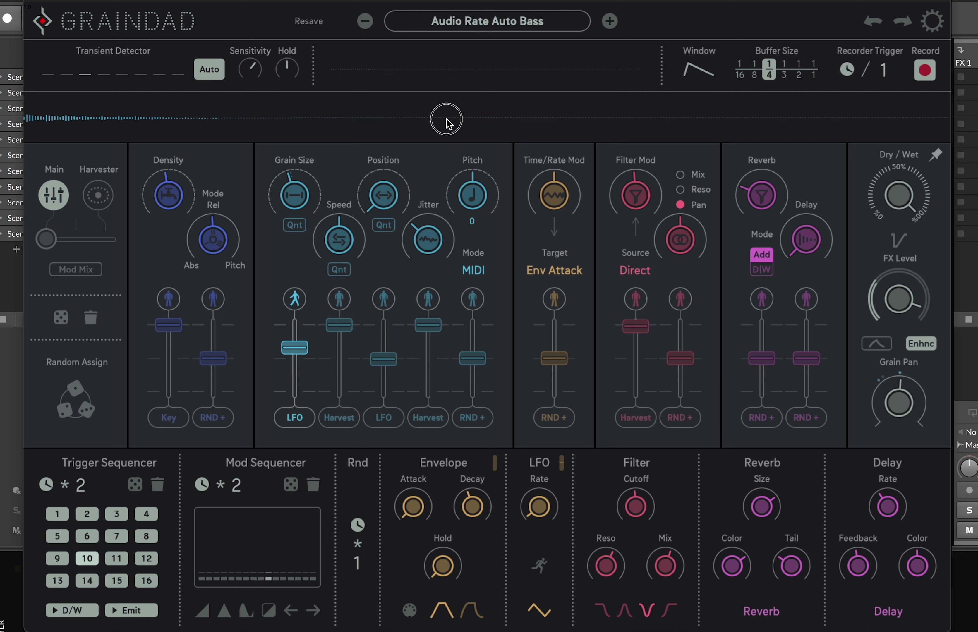